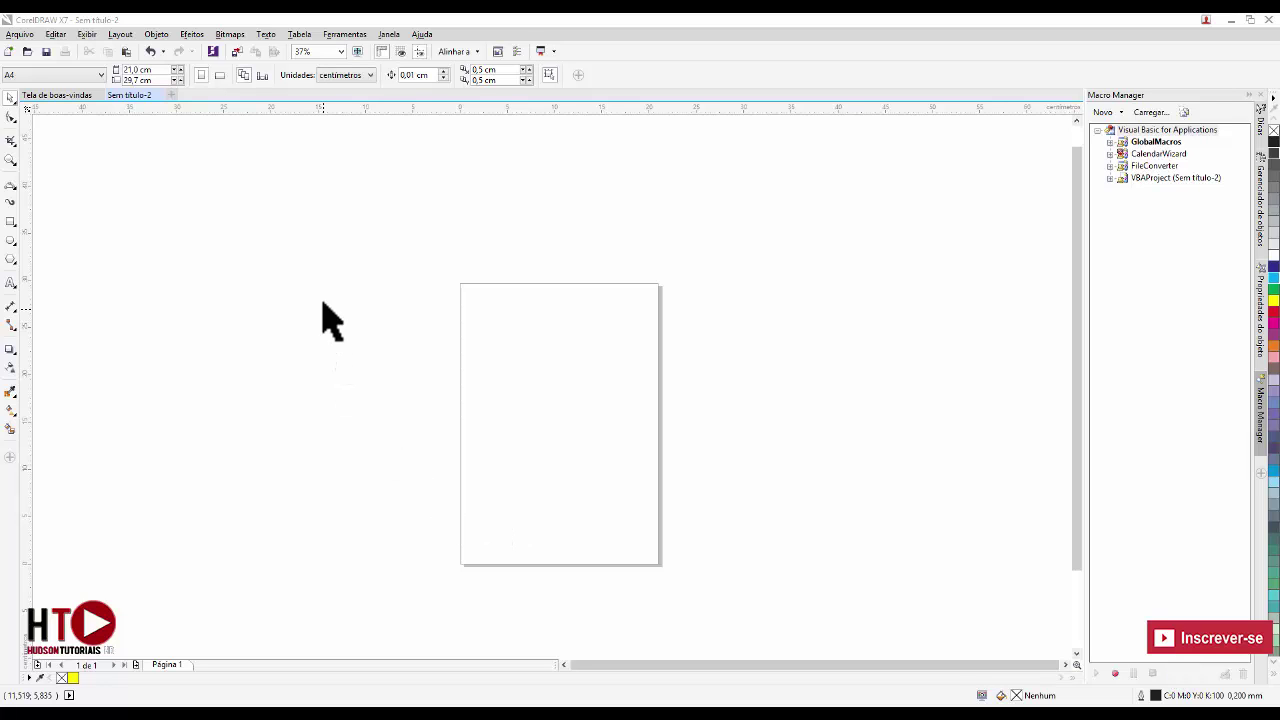
Step: Create a new one-page A4 document in portrait orientation, 21.0 × 29.7 cm, with centimetres as the unit
{"action": "left_click", "coordinate": [18, 36]}
{"action": "left_click", "coordinate": [38, 50]}
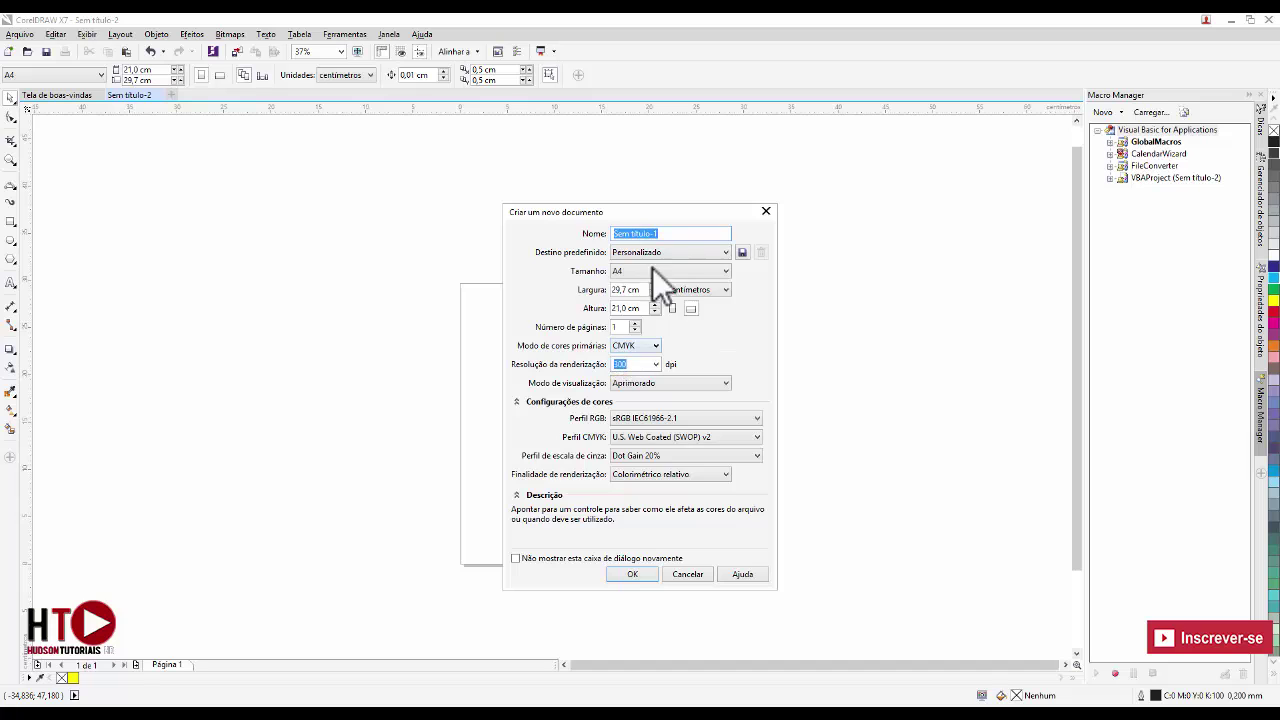
{"action": "left_click", "coordinate": [674, 309]}
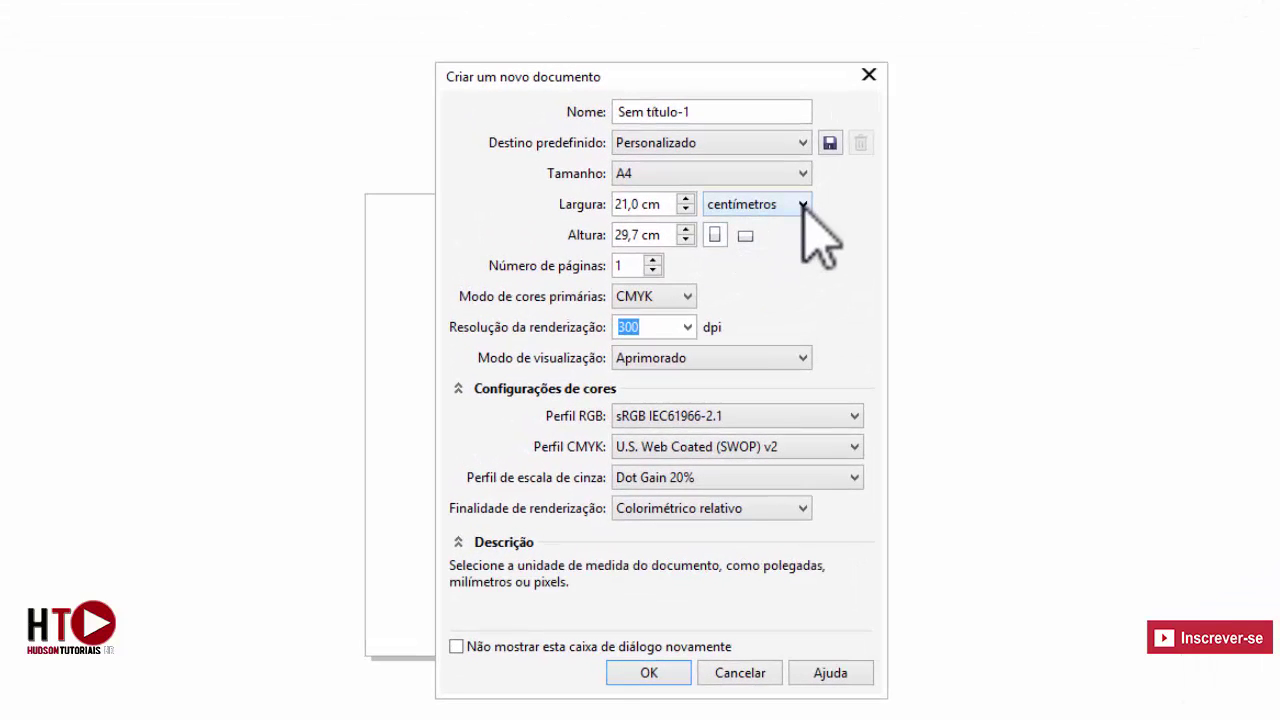
{"action": "left_click", "coordinate": [803, 205]}
{"action": "left_click", "coordinate": [805, 210]}
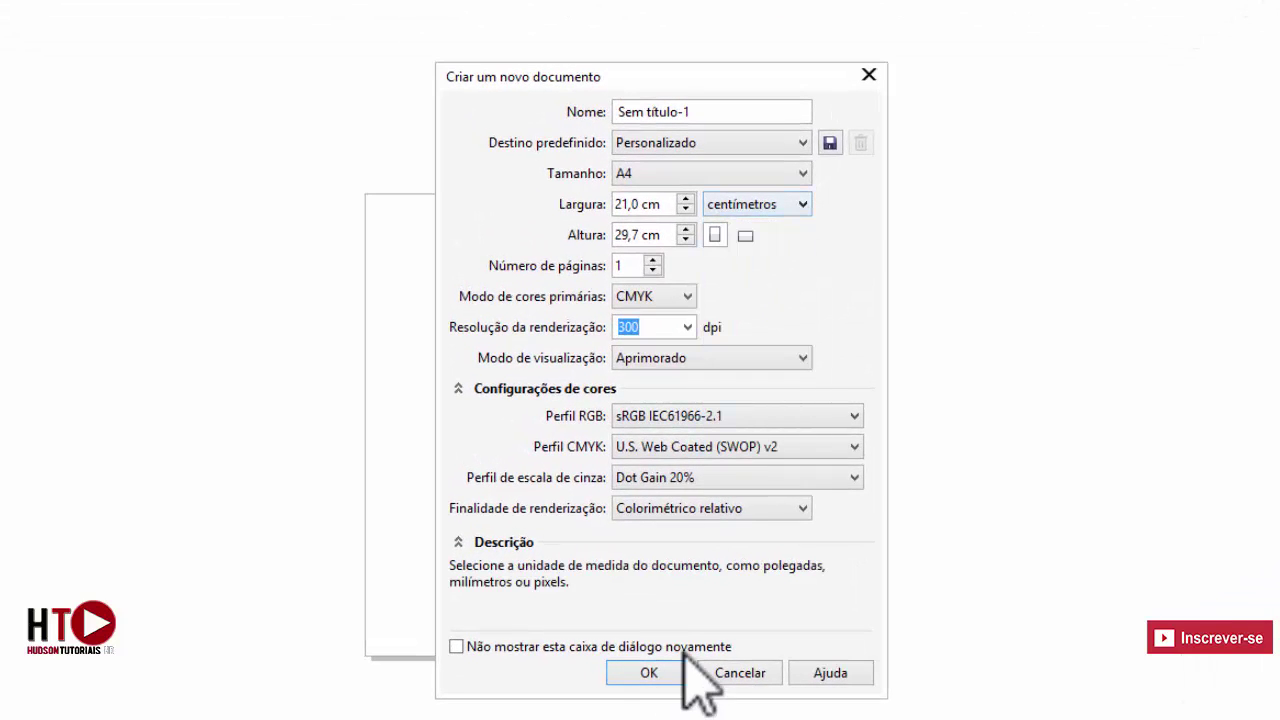
{"action": "left_click", "coordinate": [649, 673]}
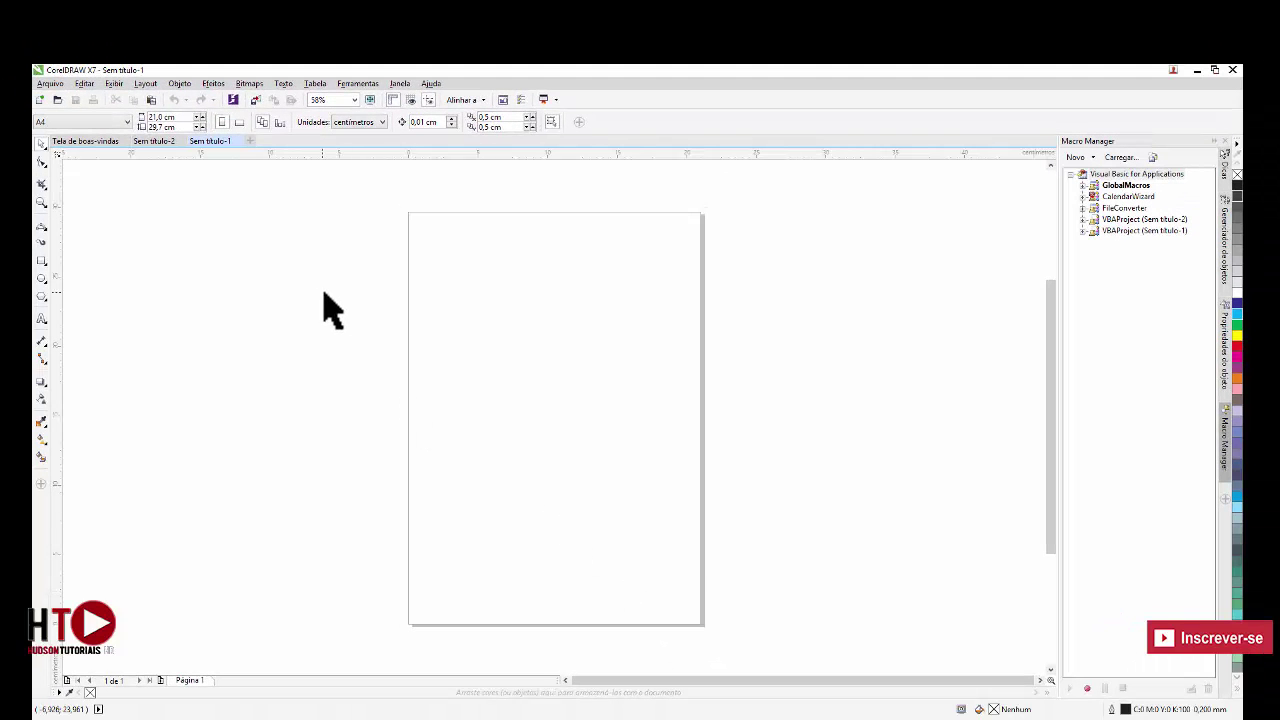
{"action": "right_click", "coordinate": [335, 297]}
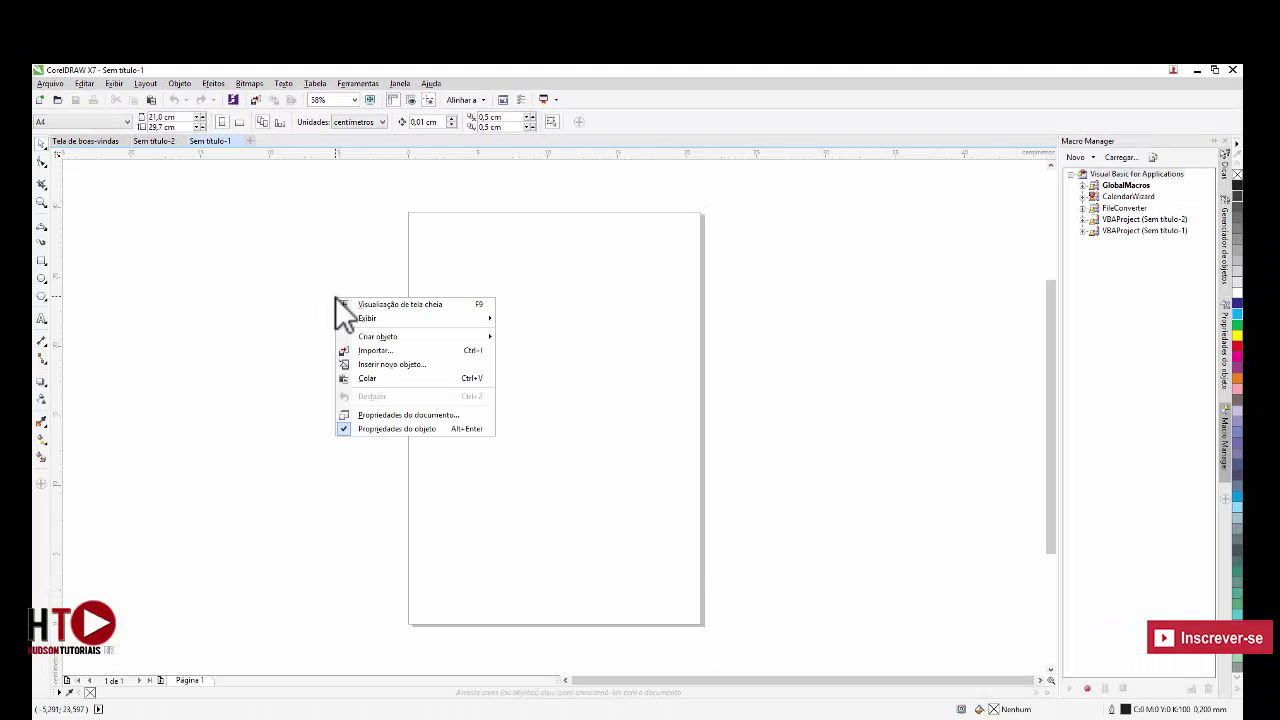
{"action": "left_click", "coordinate": [375, 351]}
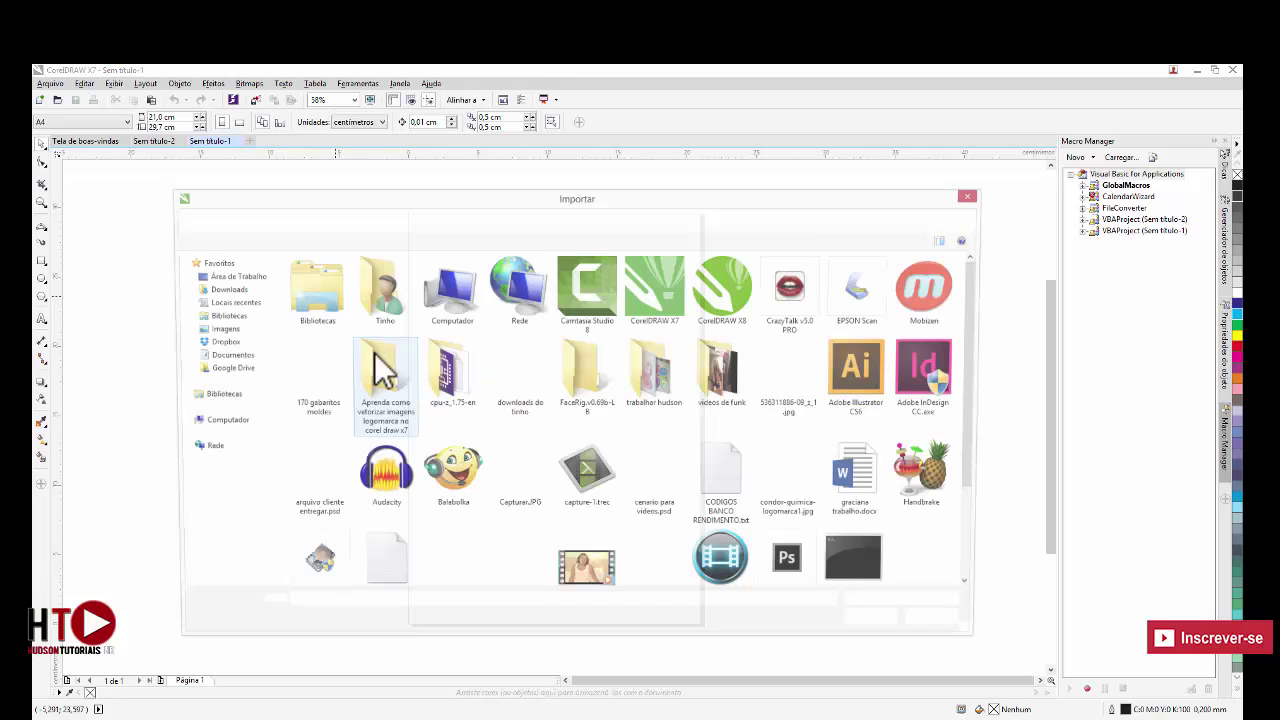
{"action": "scroll", "coordinate": [988, 410], "scroll_direction": "down", "scroll_amount": 1}
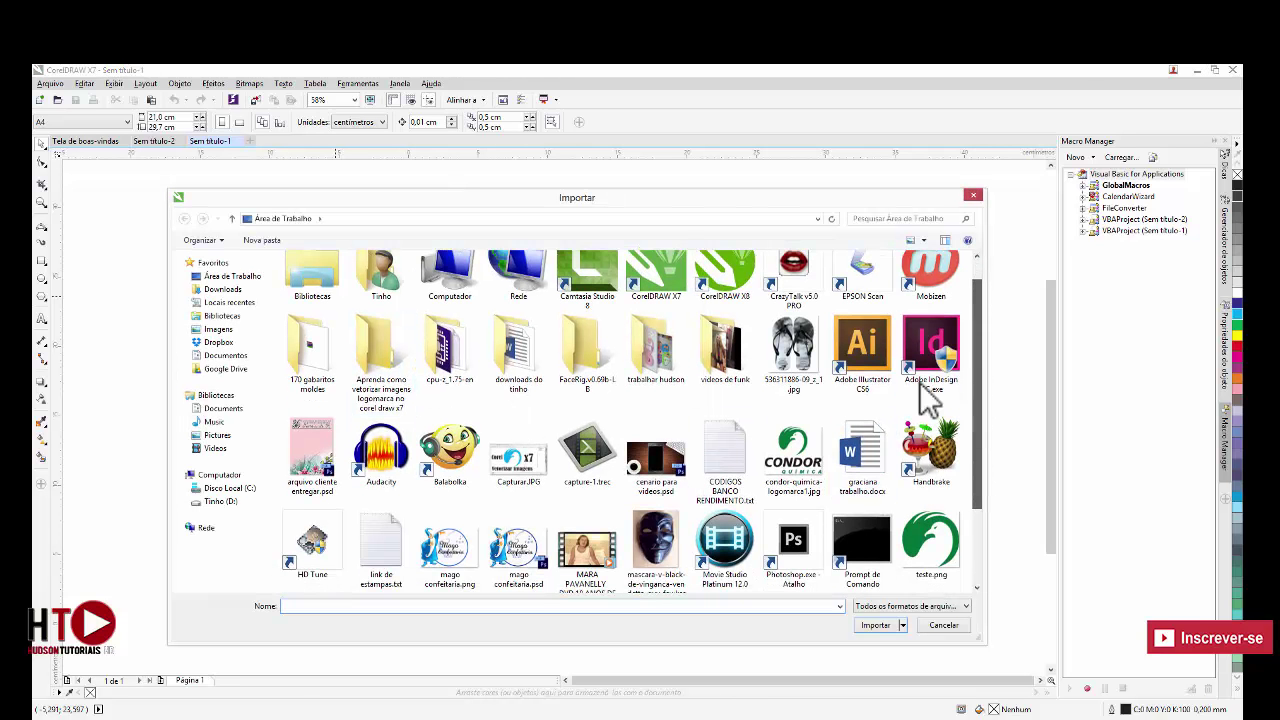
{"action": "left_click", "coordinate": [795, 352]}
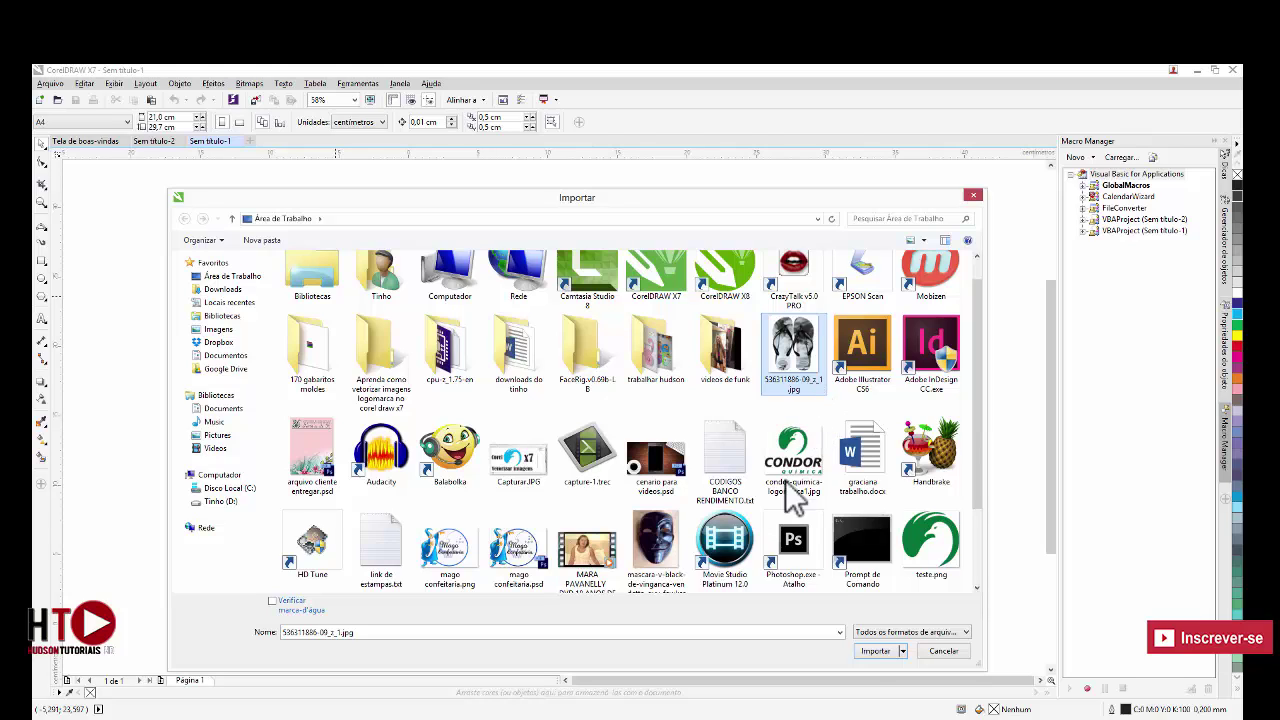
{"action": "left_click", "coordinate": [874, 651]}
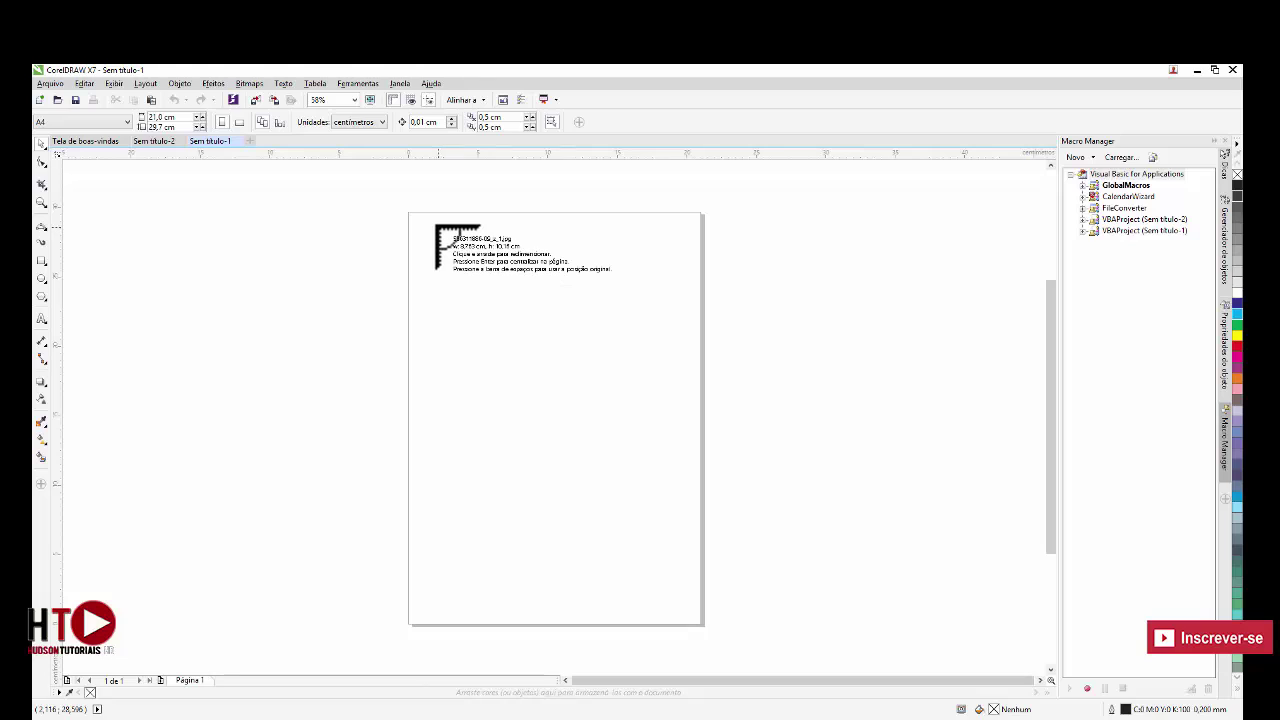
{"action": "left_click", "coordinate": [433, 222]}
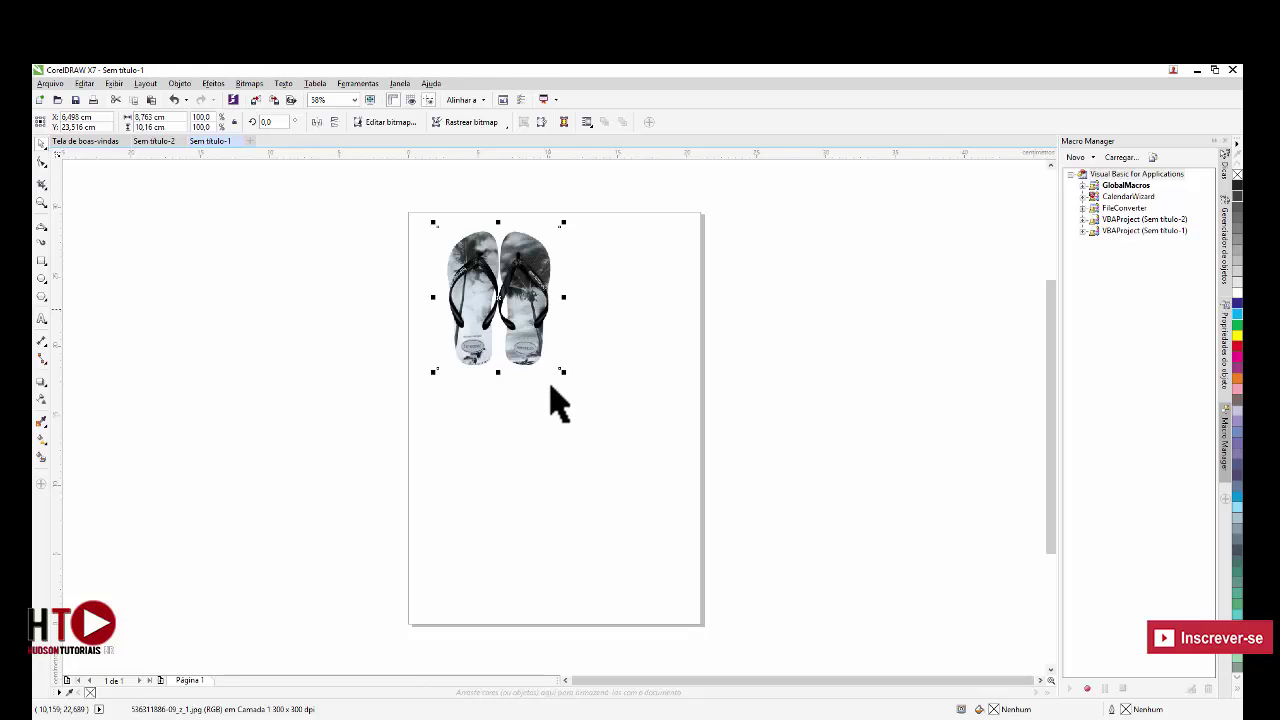
Step: Enlarge the sandal photo proportionally to about 19.5 × 22.6 cm to span the page width, and lock it in place
{"action": "left_click_drag", "start_coordinate": [563, 371], "coordinate": [694, 574]}
{"action": "left_click_drag", "start_coordinate": [432, 528], "coordinate": [418, 544]}
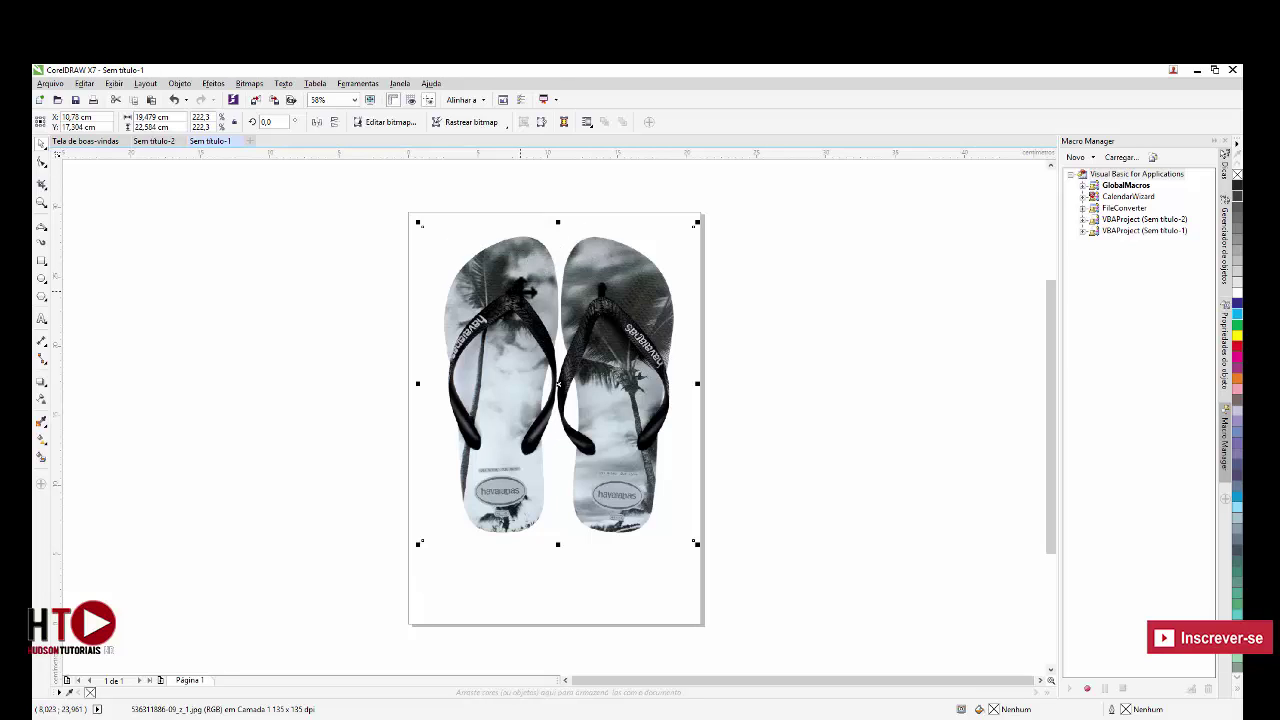
{"action": "right_click", "coordinate": [521, 294]}
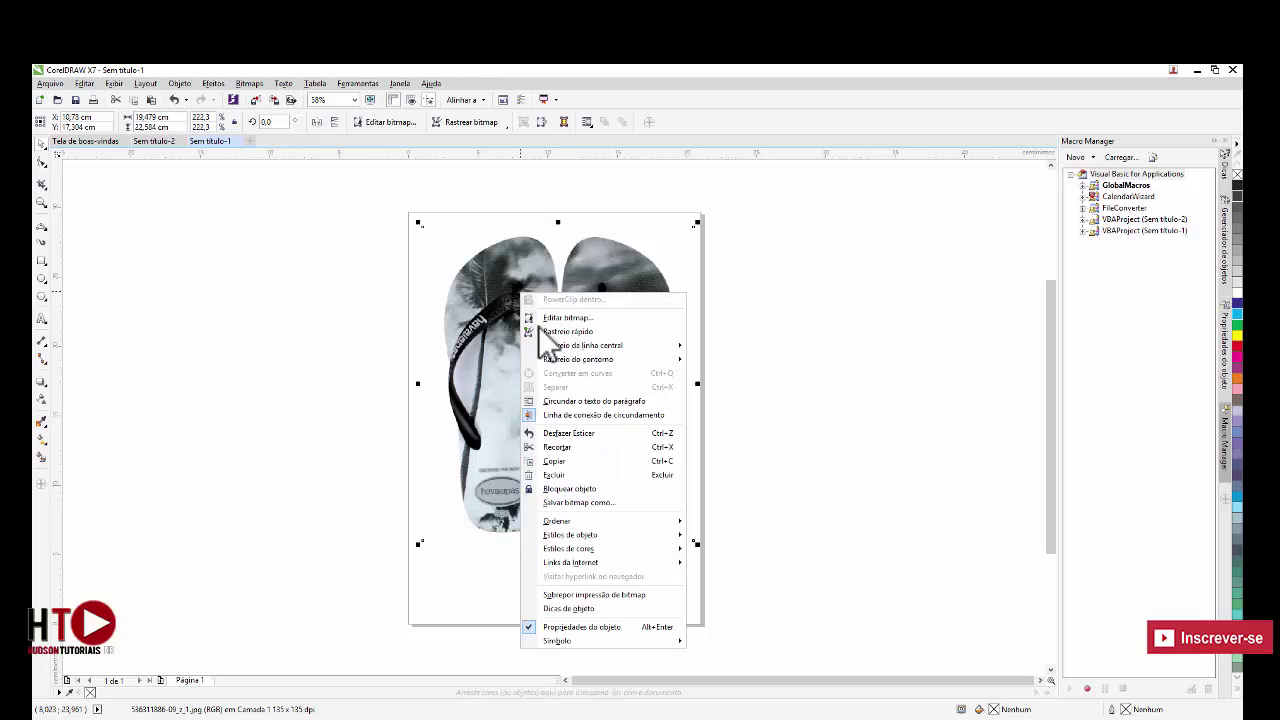
{"action": "left_click", "coordinate": [596, 487]}
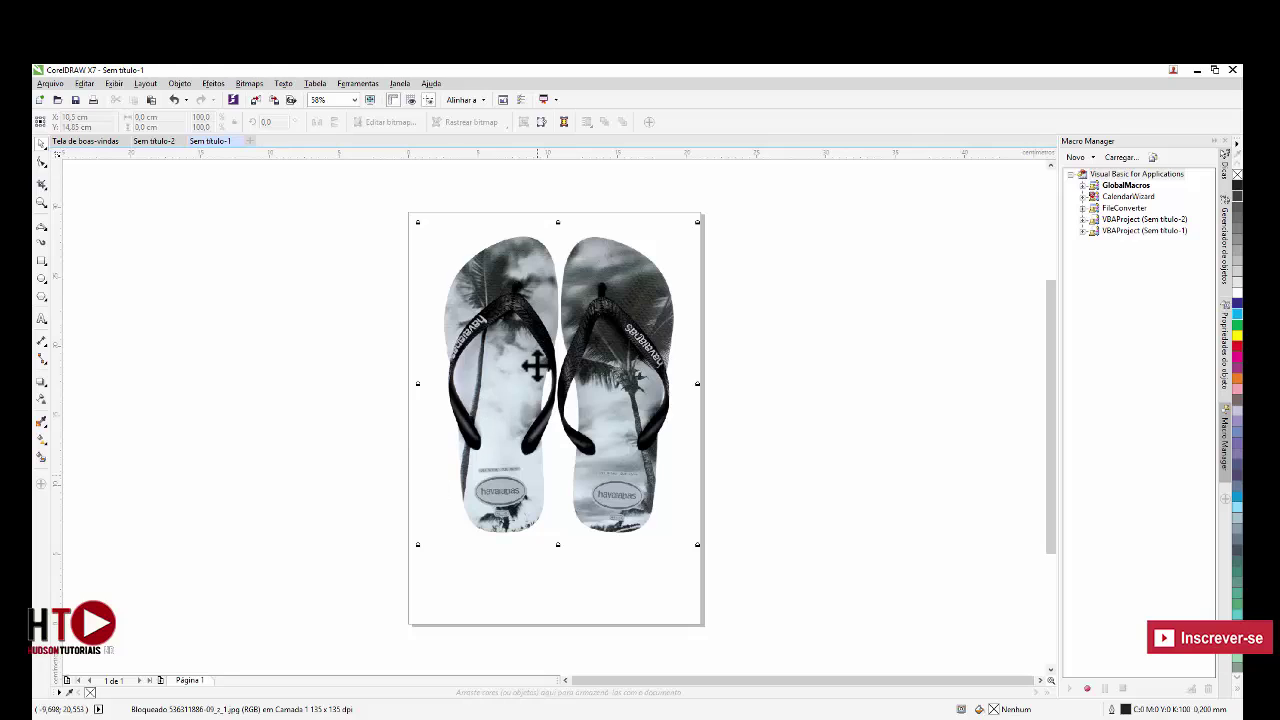
Step: Draw a 3-point curve, about 2.4 × 3.2 cm, from the heel bottom of the left sandal up its inner edge
{"action": "left_click", "coordinate": [45, 230]}
{"action": "left_click", "coordinate": [87, 225]}
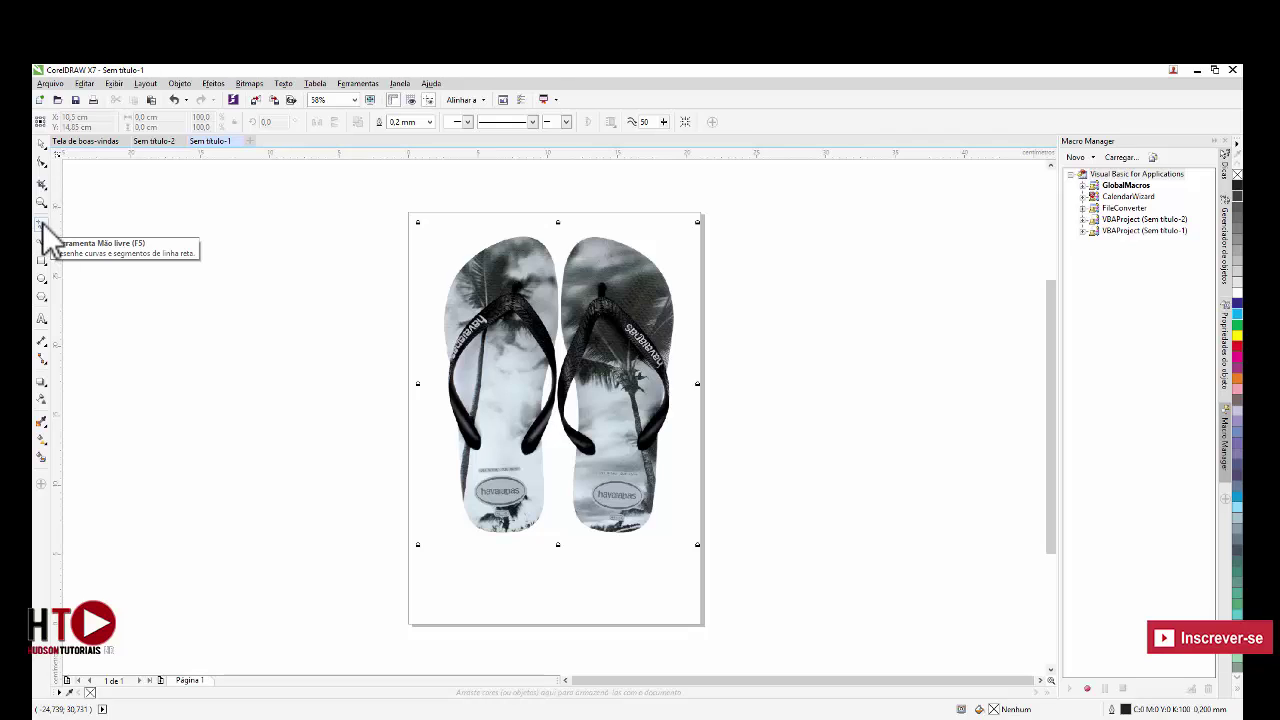
{"action": "left_click", "coordinate": [42, 222]}
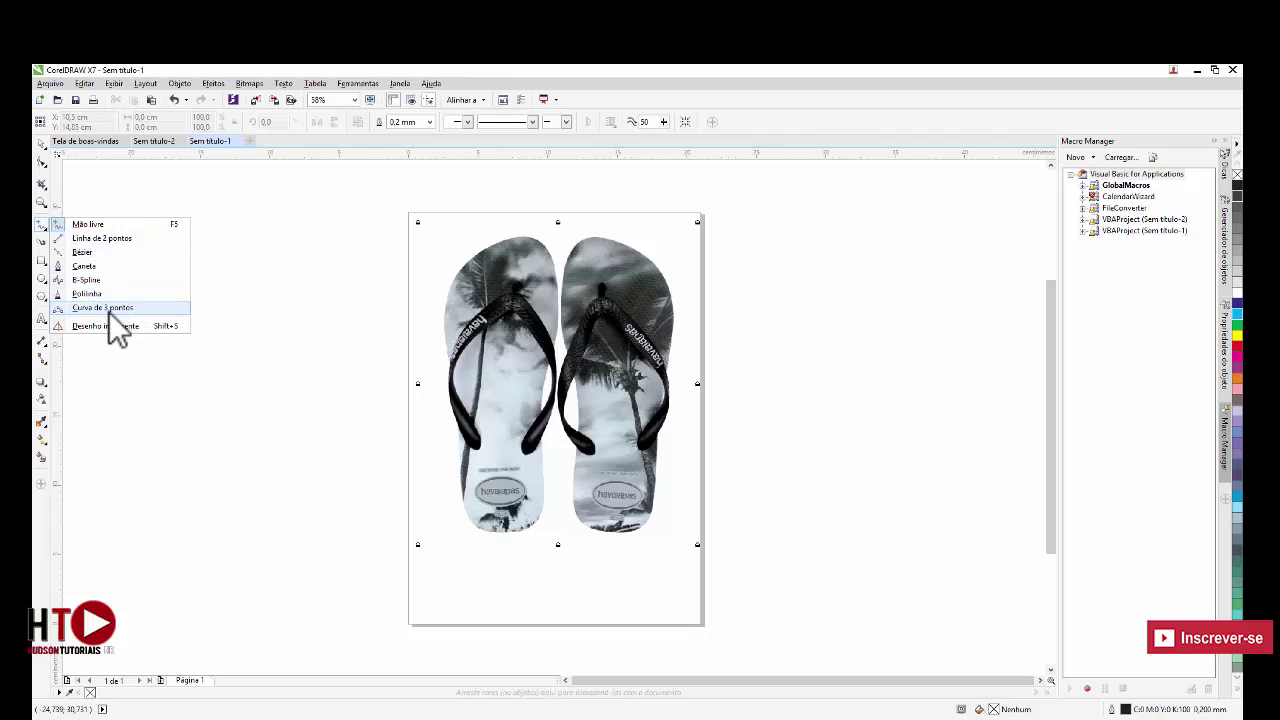
{"action": "left_click", "coordinate": [102, 308]}
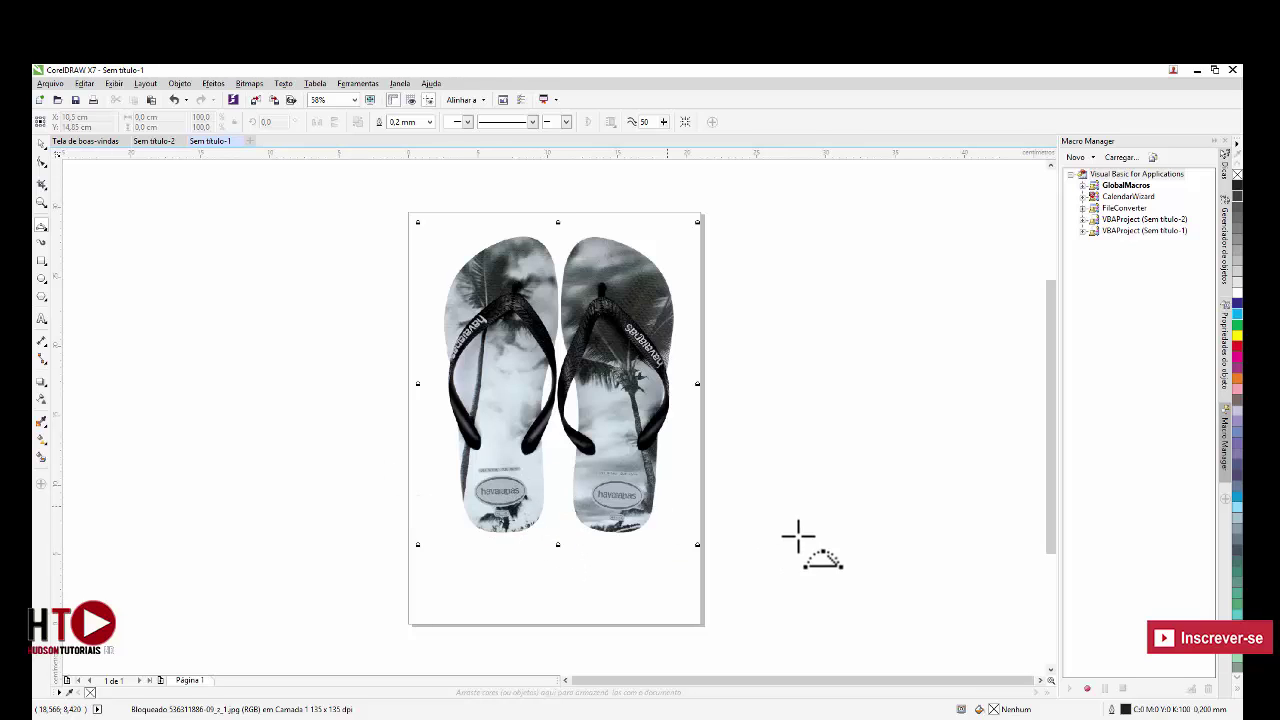
{"action": "scroll", "coordinate": [571, 507], "scroll_direction": "up", "scroll_amount": 3}
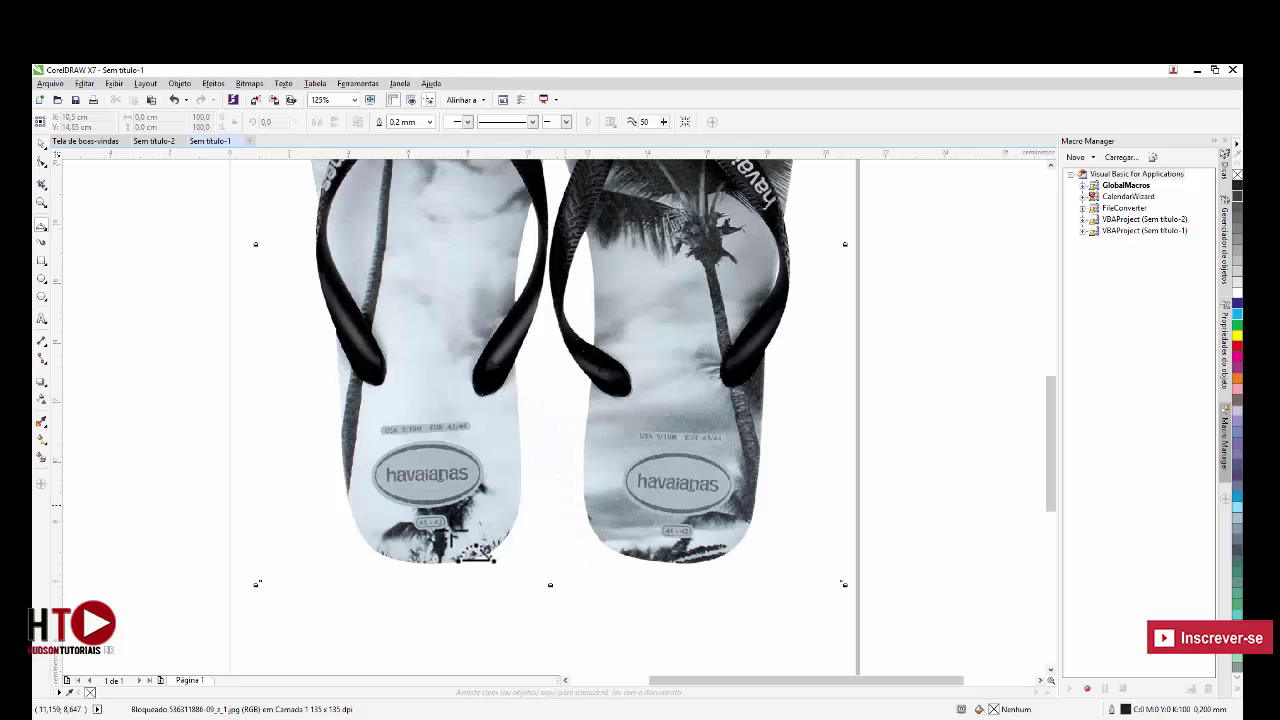
{"action": "scroll", "coordinate": [486, 512], "scroll_direction": "down", "scroll_amount": 2}
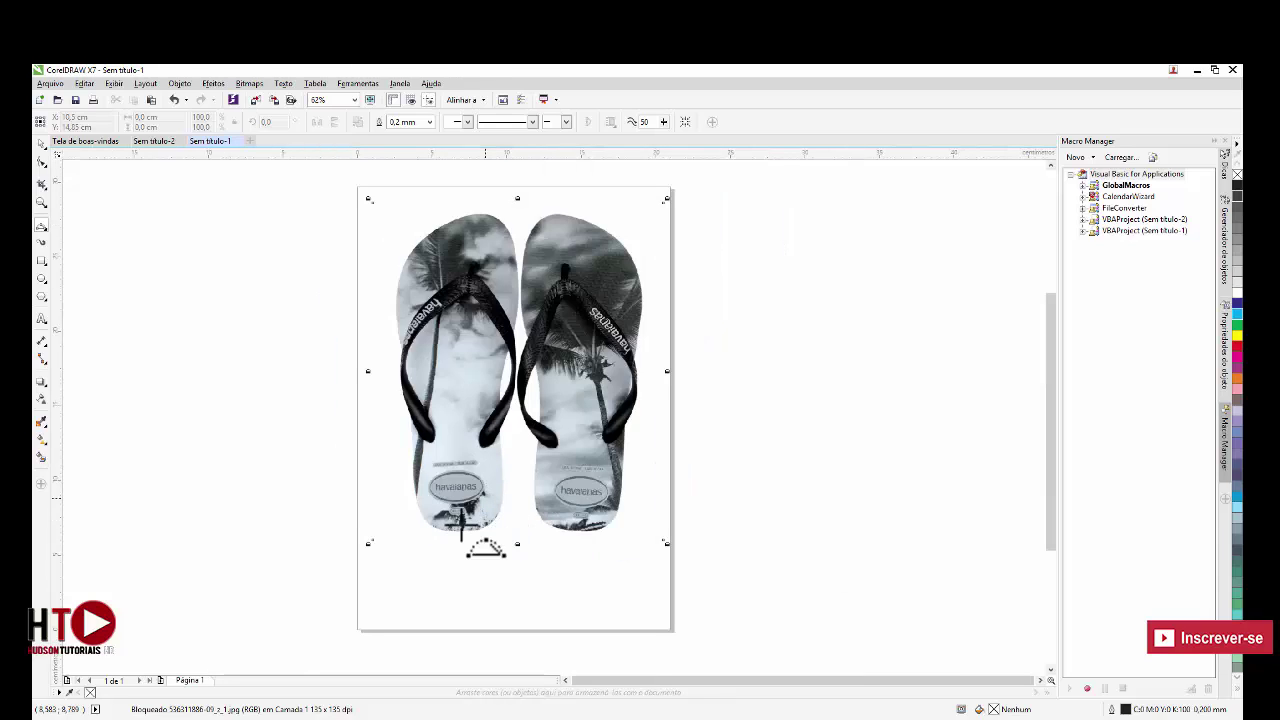
{"action": "scroll", "coordinate": [470, 530], "scroll_direction": "up", "scroll_amount": 1}
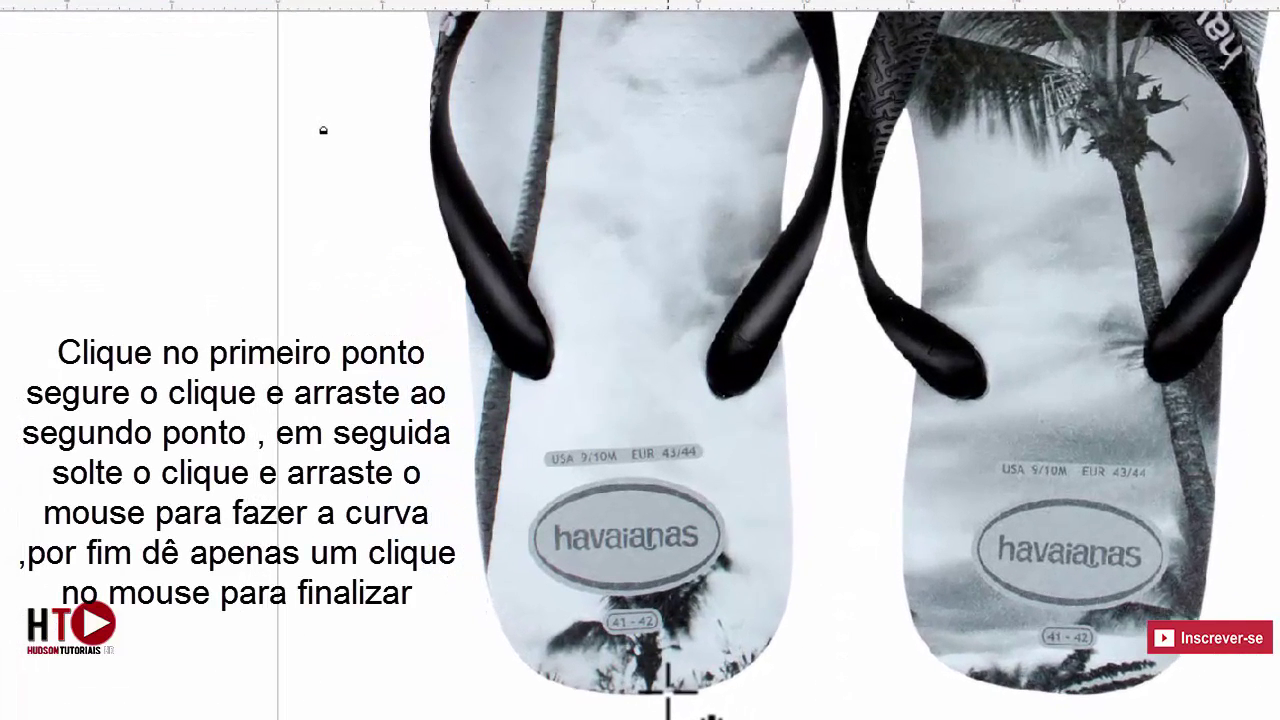
{"action": "left_click_drag", "start_coordinate": [668, 692], "coordinate": [795, 518]}
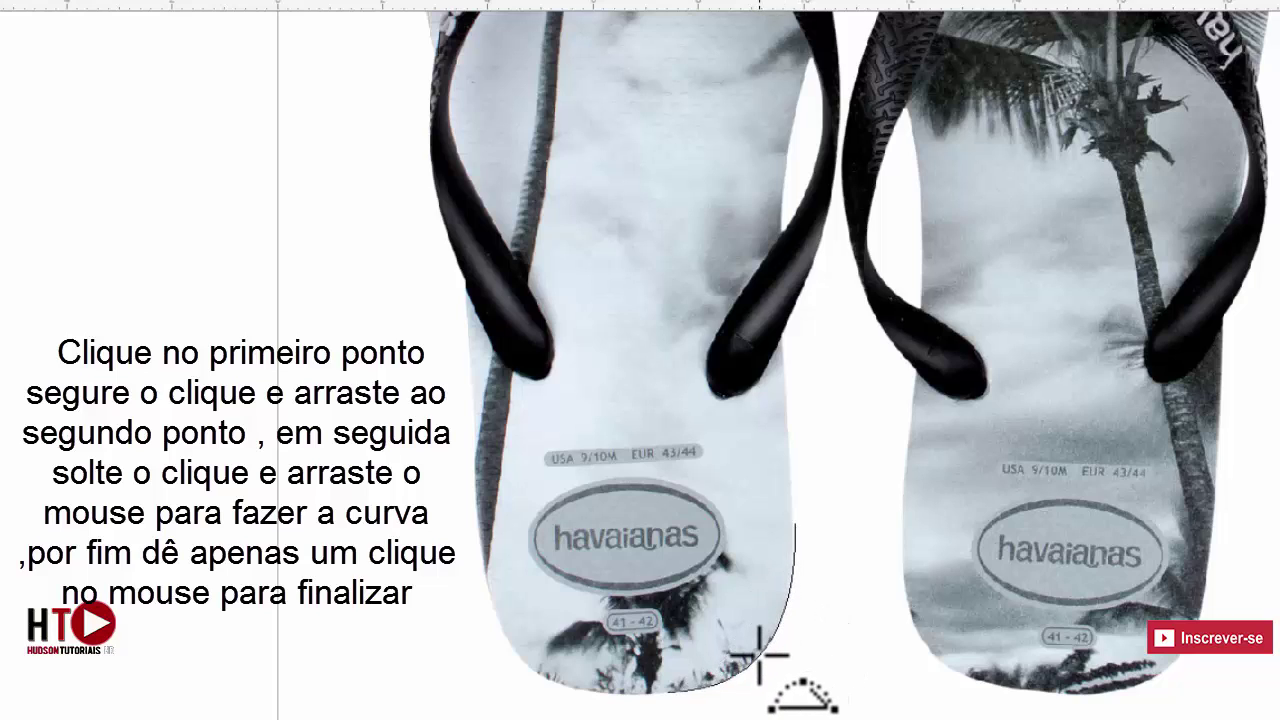
{"action": "left_click", "coordinate": [760, 655]}
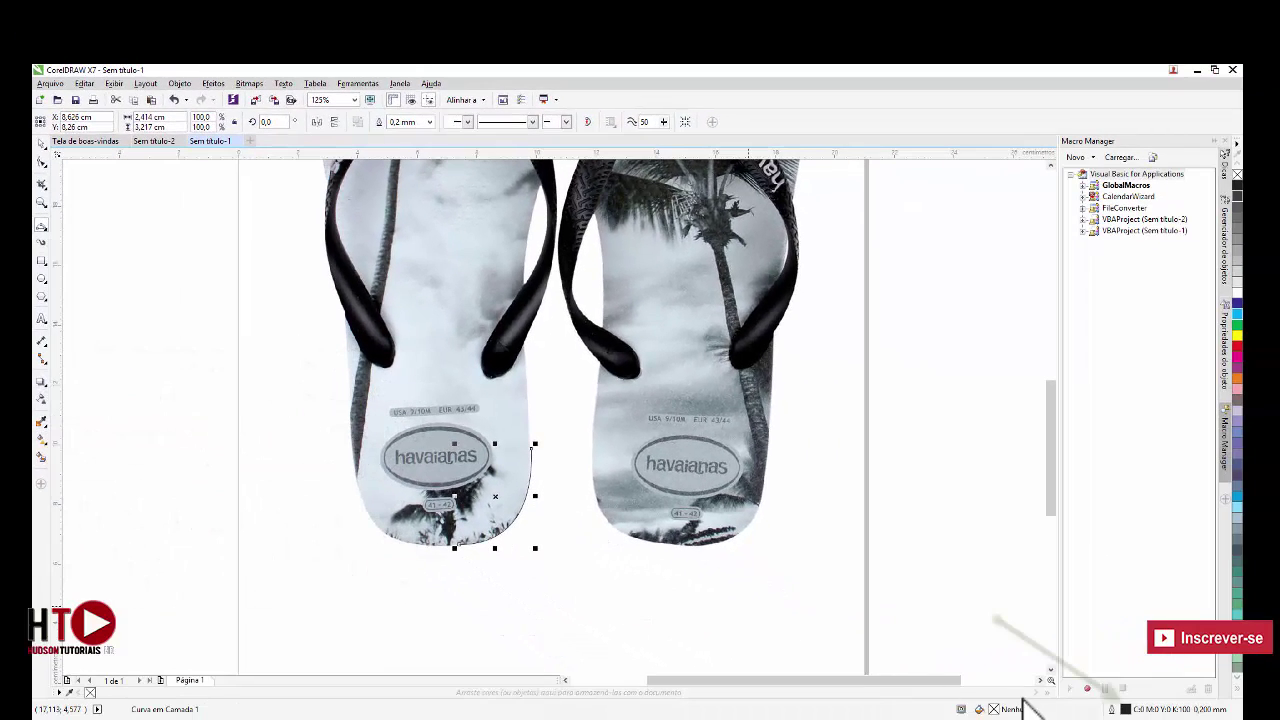
Step: Change the heel curve's outline color to red (C0 M100 Y100 K0), keeping the 0.2 mm width
{"action": "double_click", "coordinate": [1125, 708]}
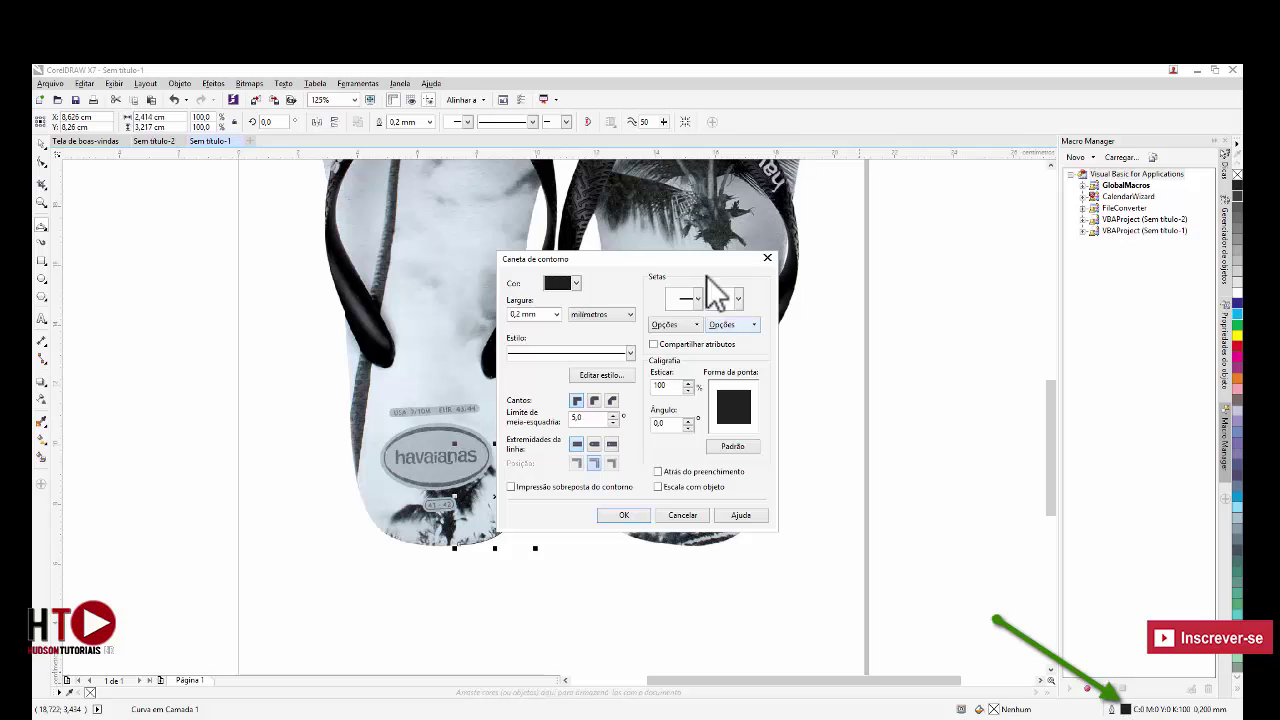
{"action": "left_click", "coordinate": [576, 283]}
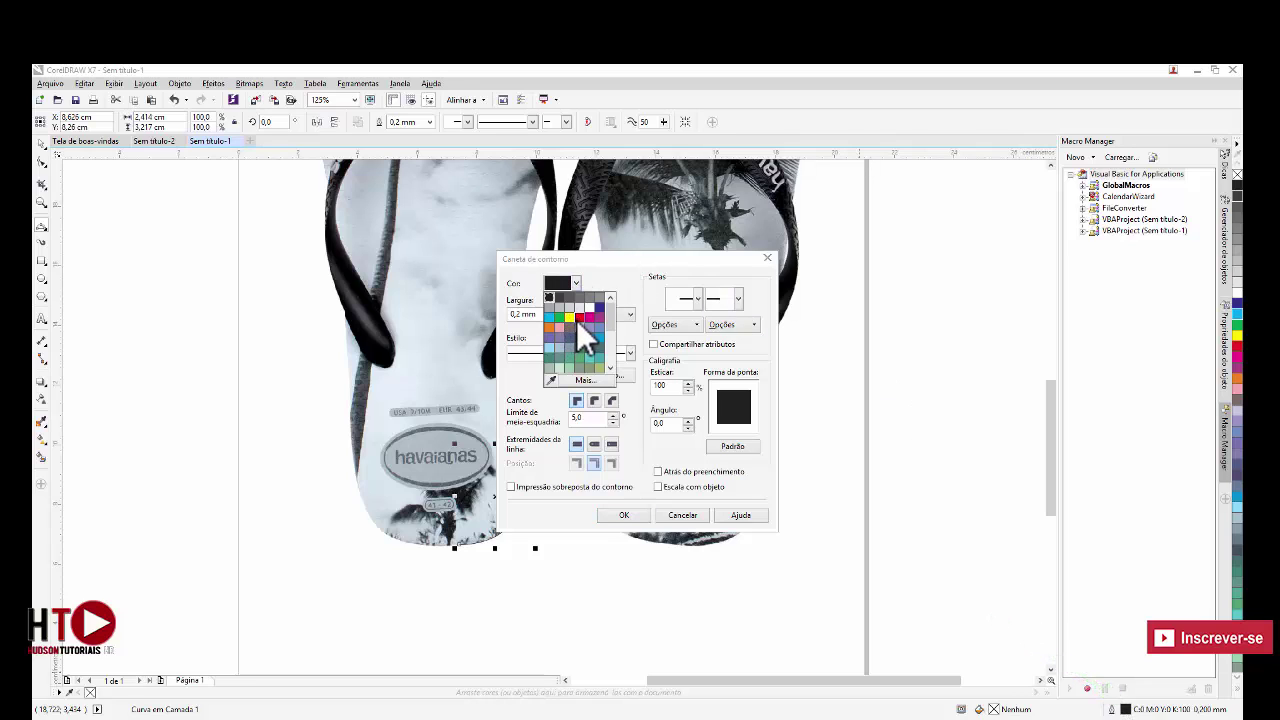
{"action": "left_click", "coordinate": [578, 319]}
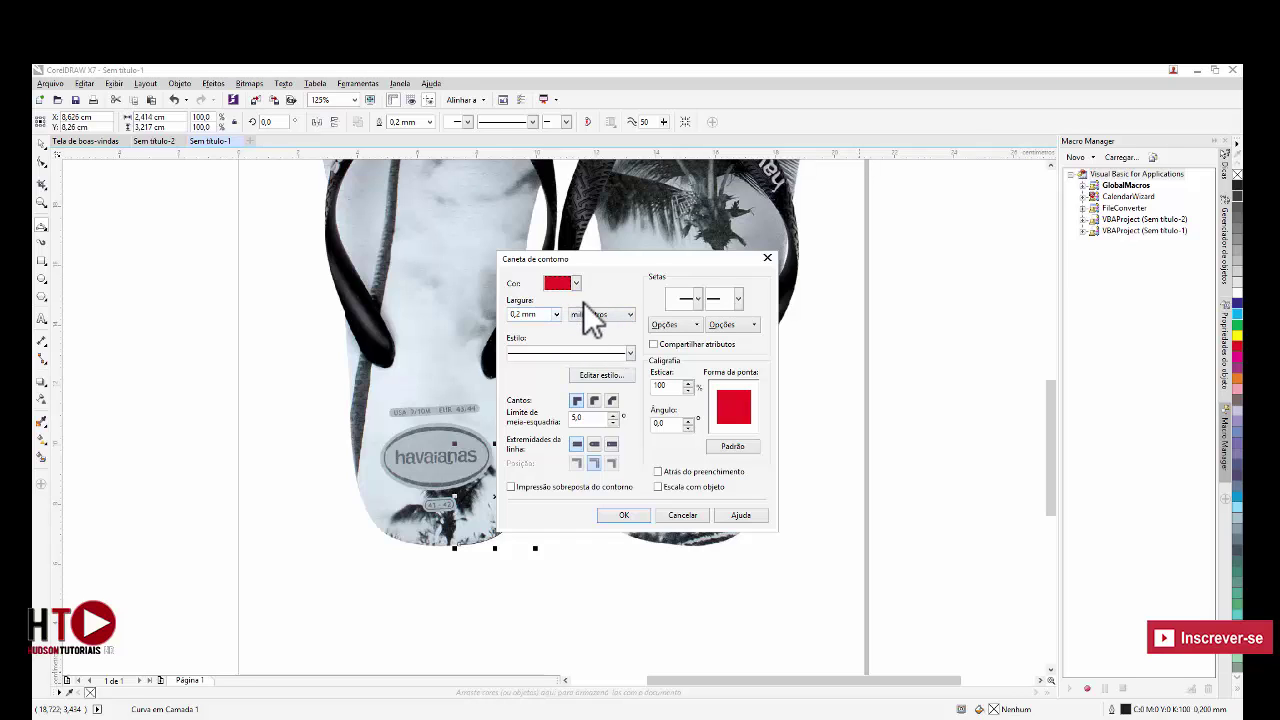
{"action": "left_click", "coordinate": [624, 515]}
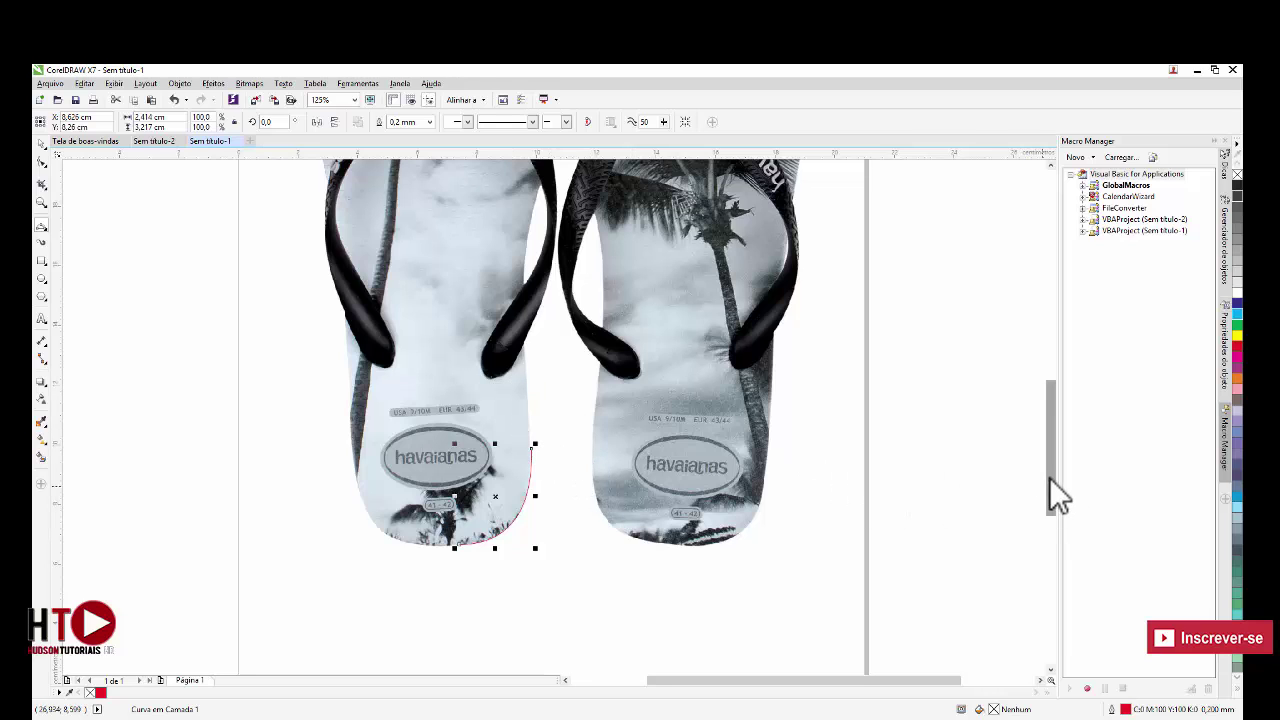
Step: Continue the outline with a 3-point curve spanning about 7.3 cm up the left sandal's inner edge, past the strap end
{"action": "scroll", "coordinate": [1052, 470], "scroll_direction": "up", "scroll_amount": 1}
{"action": "scroll", "coordinate": [640, 454], "scroll_direction": "up", "scroll_amount": 3}
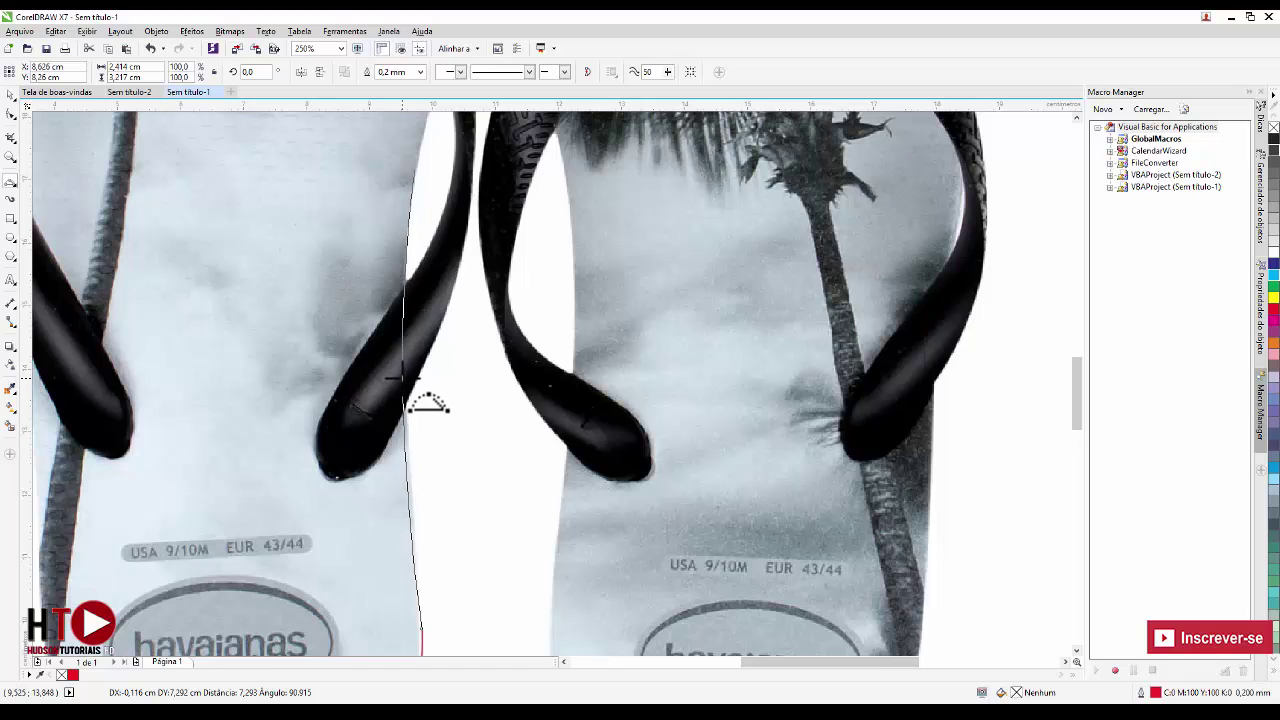
{"action": "key", "text": "Return"}
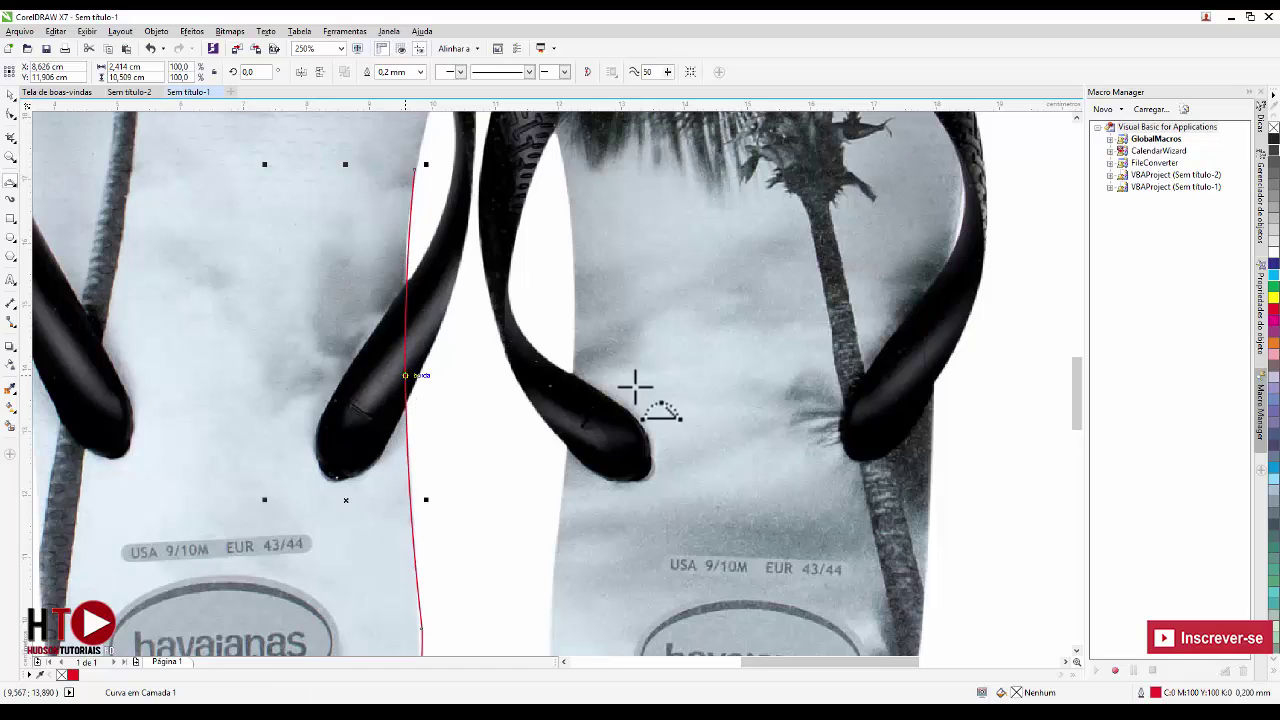
Step: Extend the outline with a 3-point curve spanning about 9.5 cm from the strap opening along the inner edge toward the toe
{"action": "left_click_drag", "start_coordinate": [1076, 405], "coordinate": [1067, 360]}
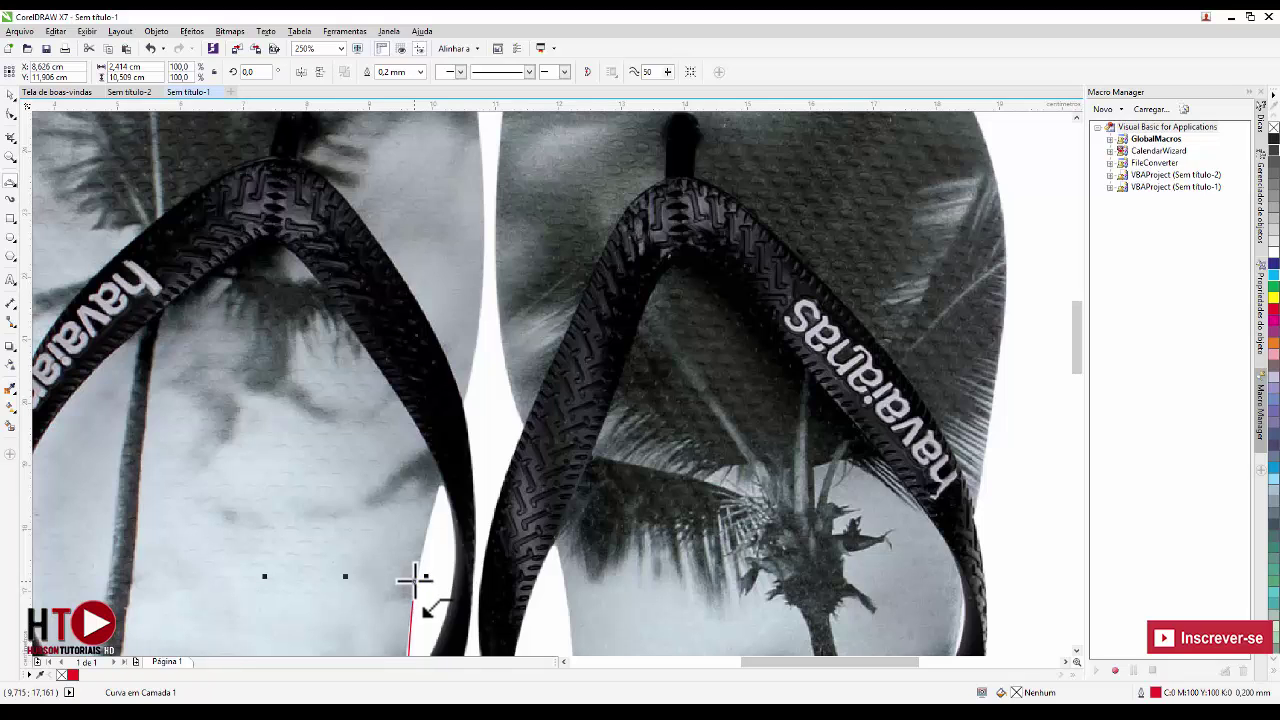
{"action": "left_click", "coordinate": [414, 582]}
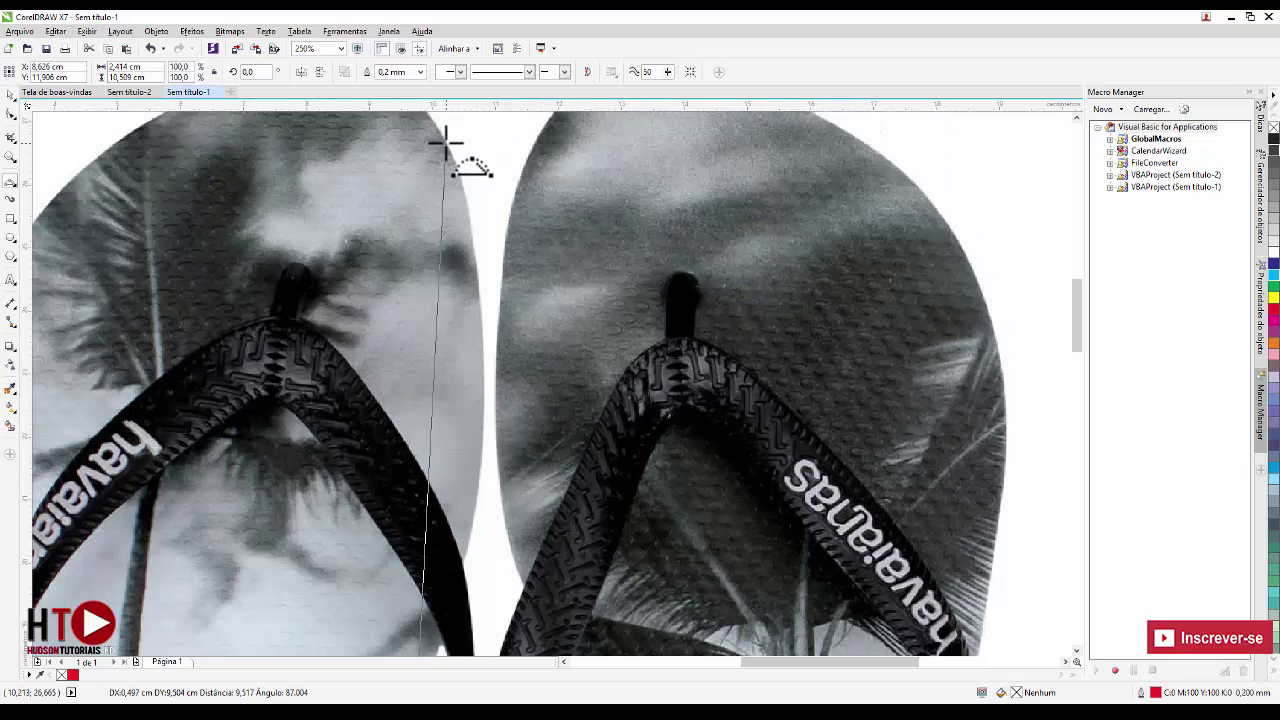
{"action": "left_click_drag", "start_coordinate": [445, 143], "coordinate": [445, 144]}
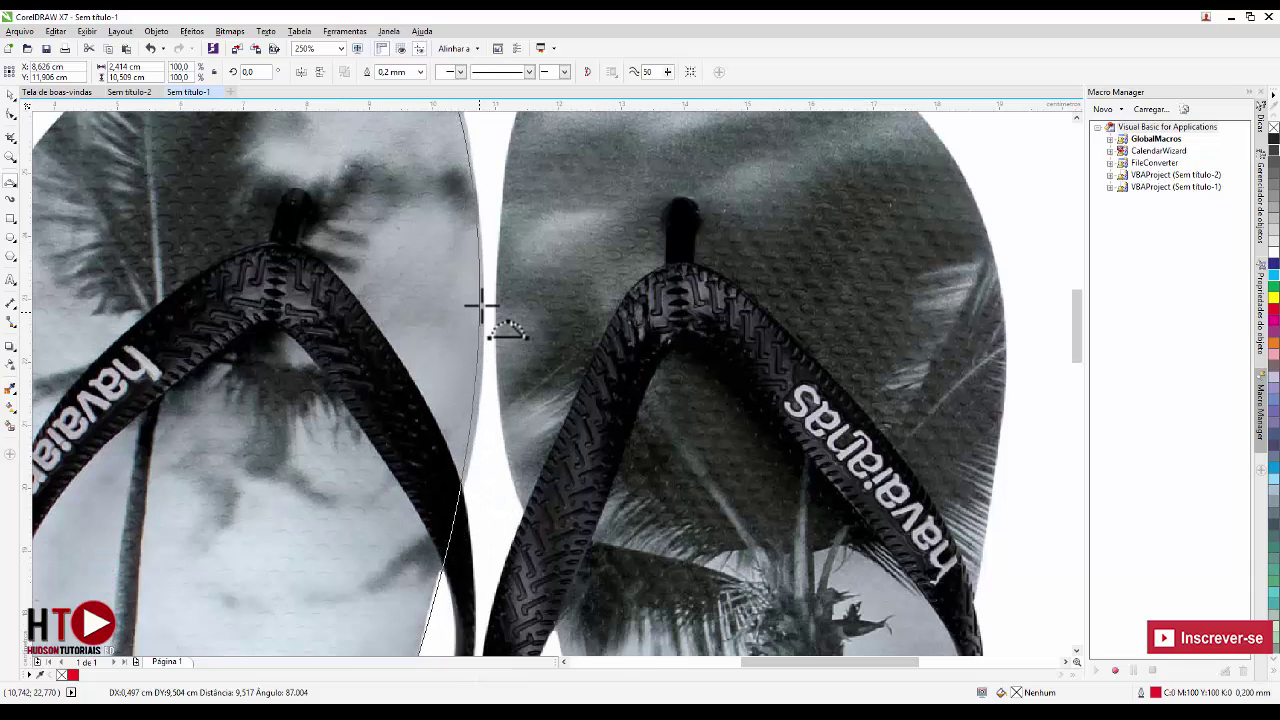
{"action": "left_click", "coordinate": [485, 300]}
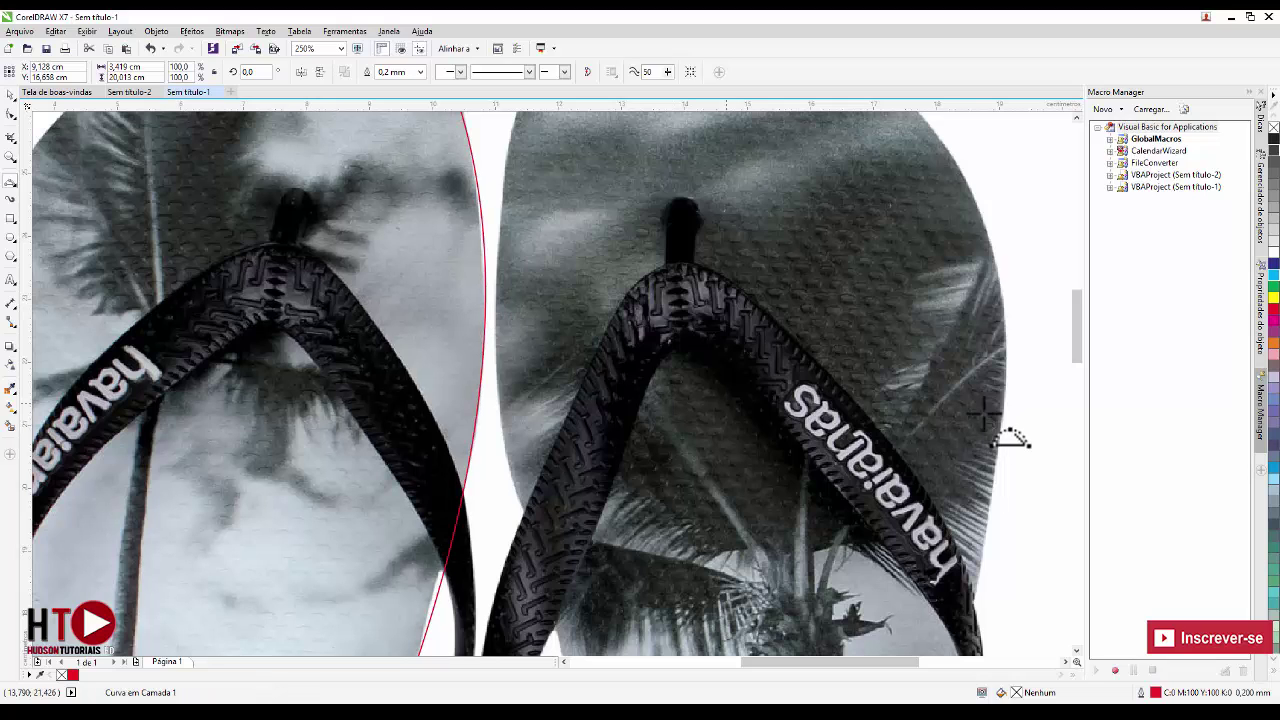
Step: Trace the left sandal's toe with a connected 3-point curve spanning about 5.8 cm from the inner to the outer edge
{"action": "left_click_drag", "start_coordinate": [1078, 339], "coordinate": [1065, 290]}
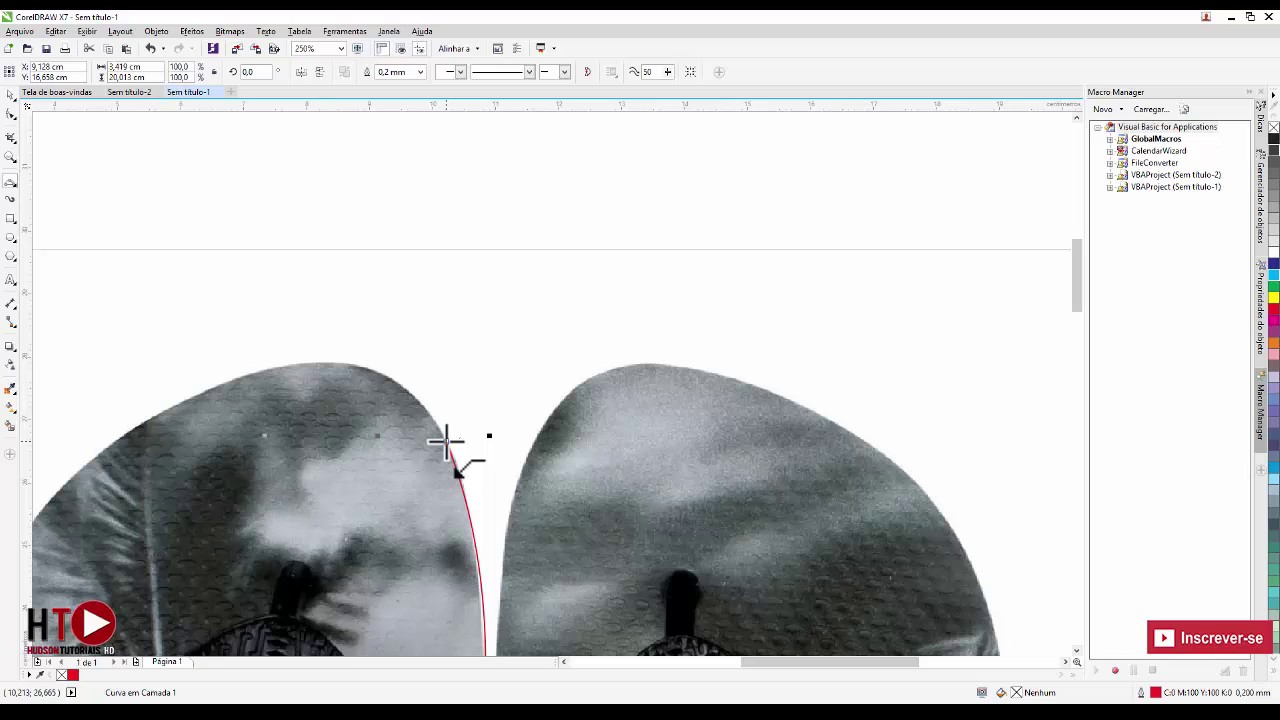
{"action": "left_click_drag", "start_coordinate": [446, 441], "coordinate": [84, 464]}
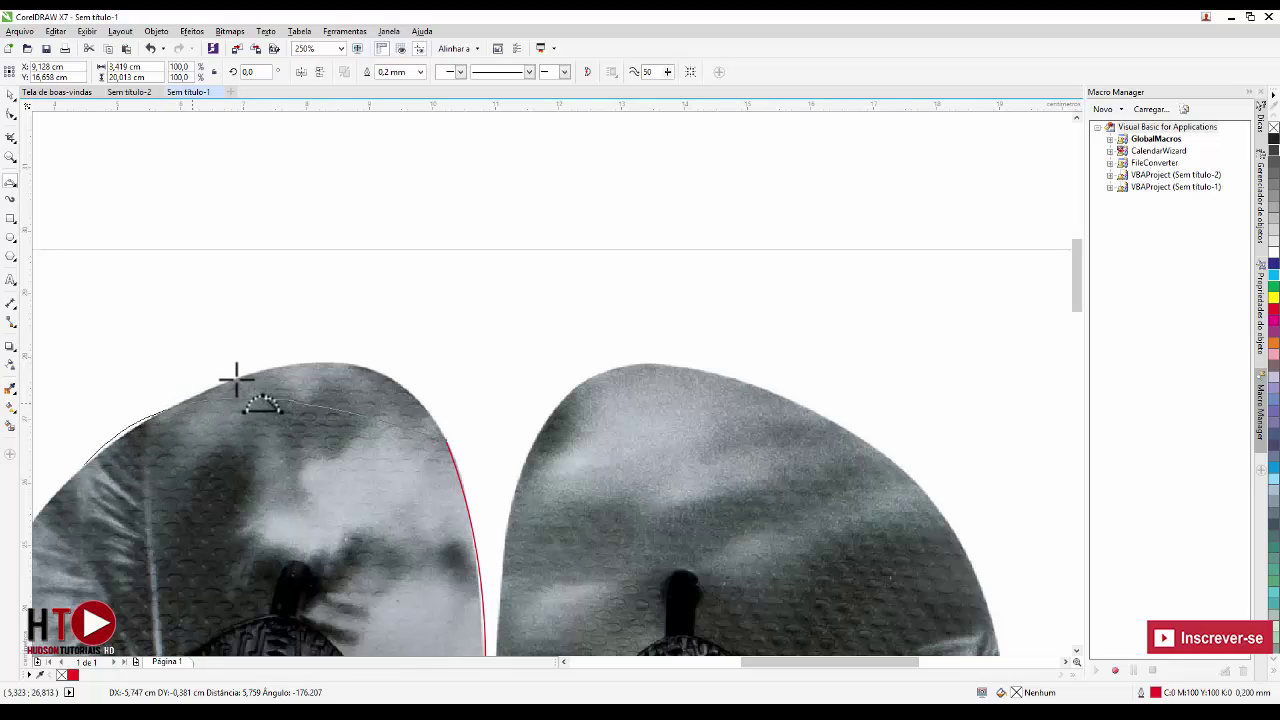
{"action": "left_click", "coordinate": [340, 356]}
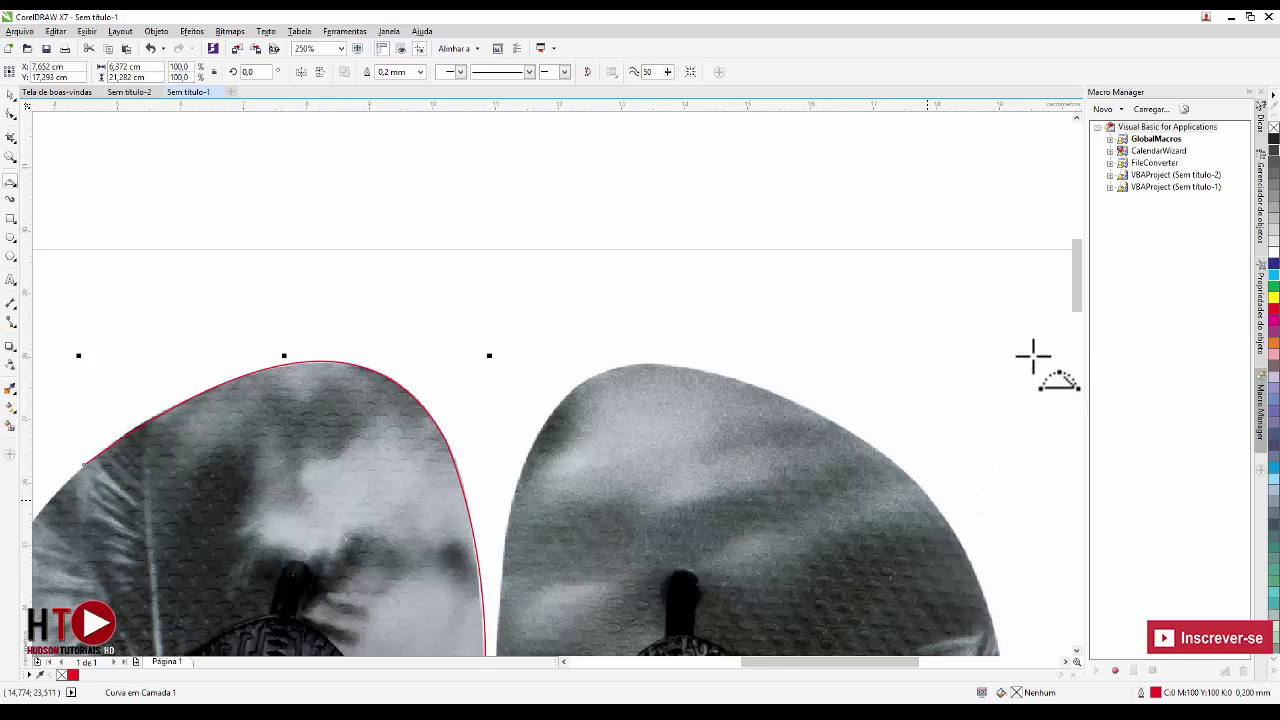
{"action": "left_click_drag", "start_coordinate": [1075, 298], "coordinate": [1075, 310]}
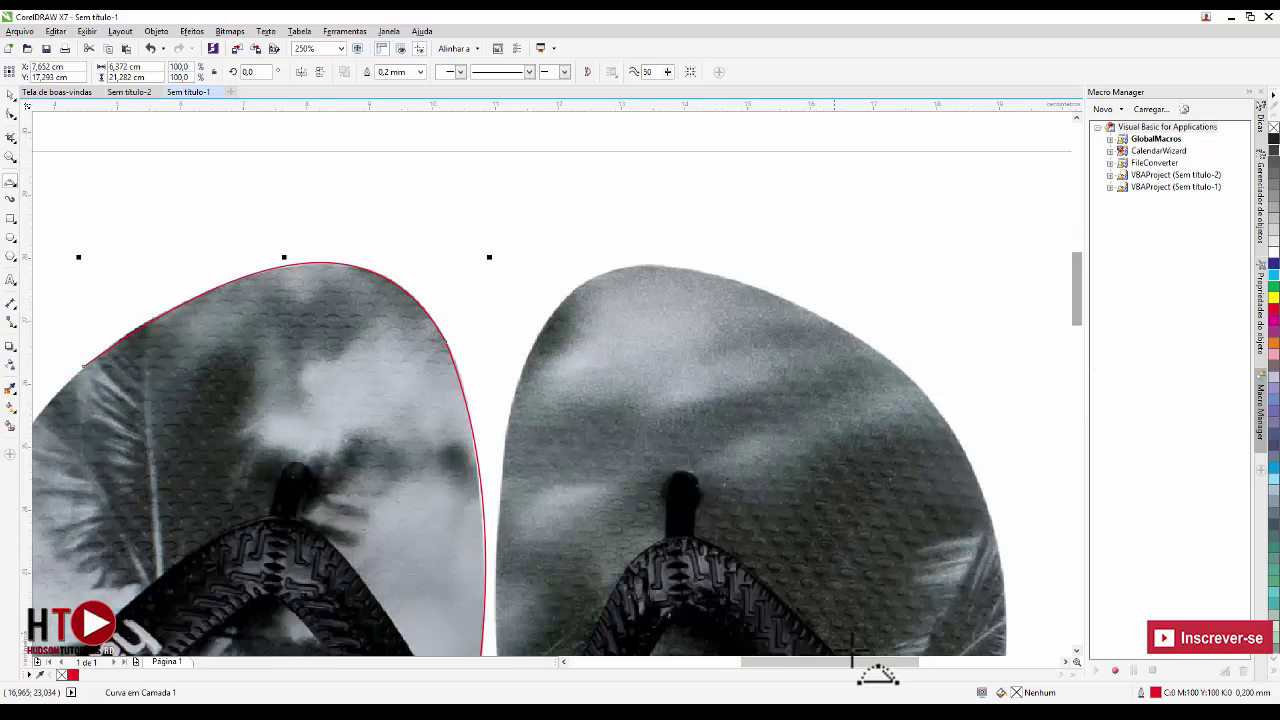
Step: Extend the outline from the toe down the left sandal's outer edge with a 3-point curve spanning about 7.5 cm, ending beside the strap
{"action": "left_click_drag", "start_coordinate": [853, 662], "coordinate": [762, 668]}
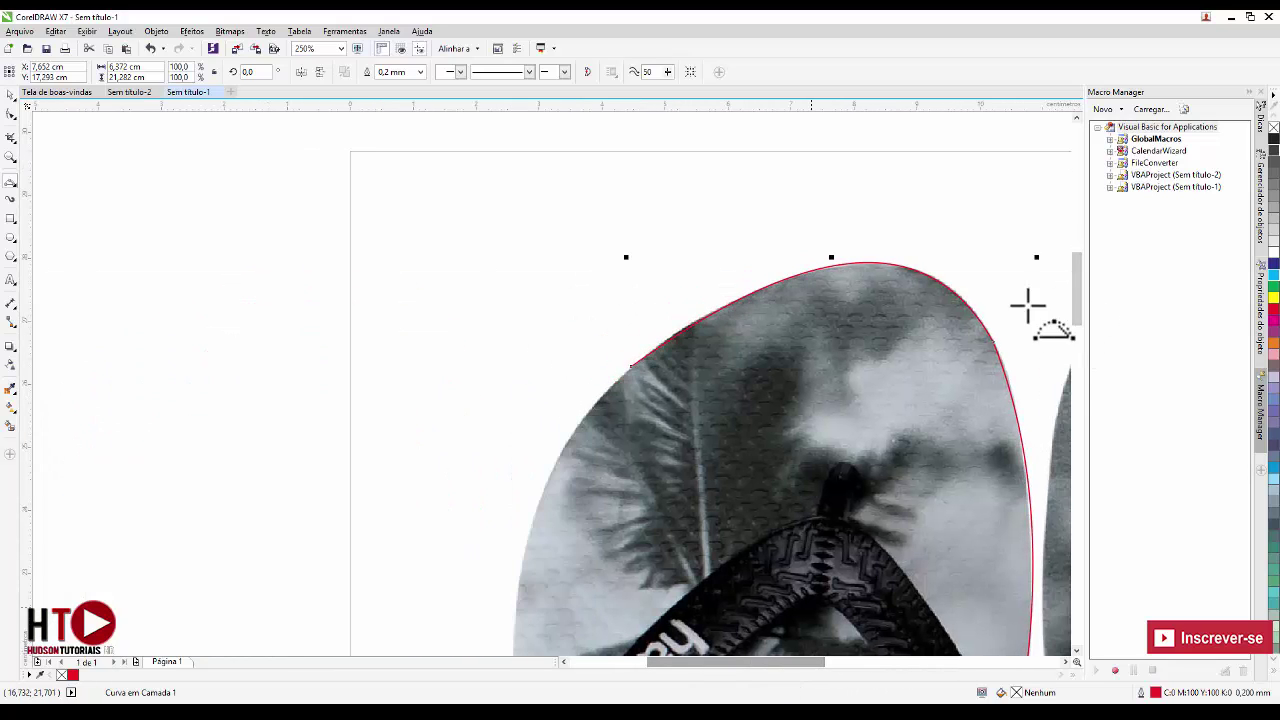
{"action": "left_click_drag", "start_coordinate": [1080, 288], "coordinate": [1077, 298]}
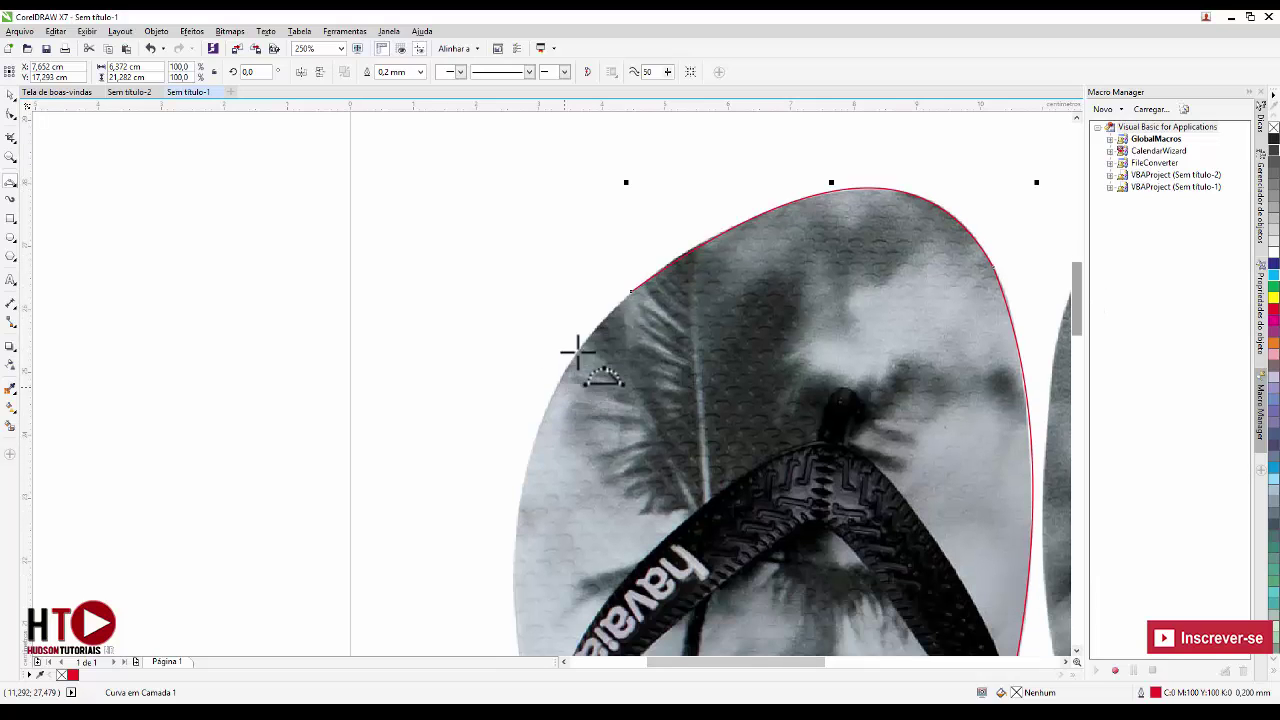
{"action": "mouse_move", "coordinate": [631, 293]}
{"action": "left_mouse_down"}
{"action": "mouse_move", "coordinate": [563, 500]}
{"action": "mouse_move", "coordinate": [537, 680]}
{"action": "mouse_move", "coordinate": [531, 634]}
{"action": "mouse_move", "coordinate": [546, 688]}
{"action": "mouse_move", "coordinate": [535, 513]}
{"action": "left_mouse_up"}
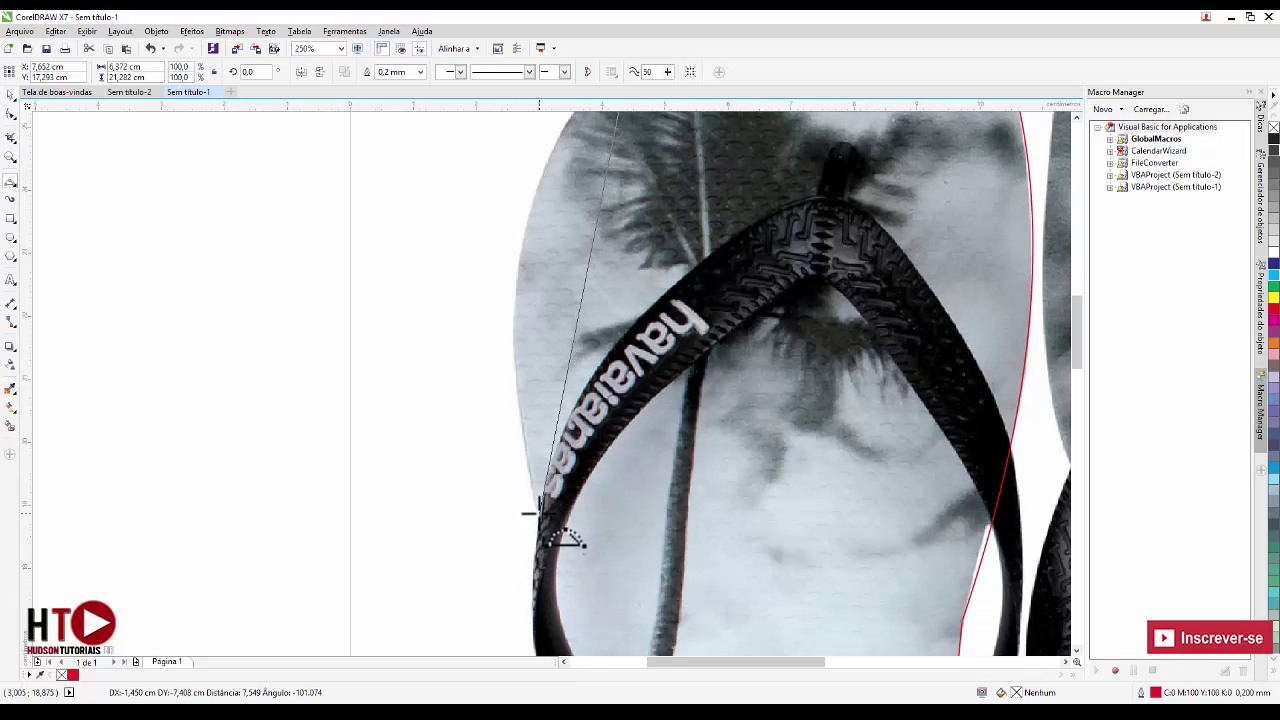
{"action": "mouse_move", "coordinate": [537, 508]}
{"action": "left_mouse_down"}
{"action": "mouse_move", "coordinate": [551, 137]}
{"action": "mouse_move", "coordinate": [529, 271]}
{"action": "left_mouse_up"}
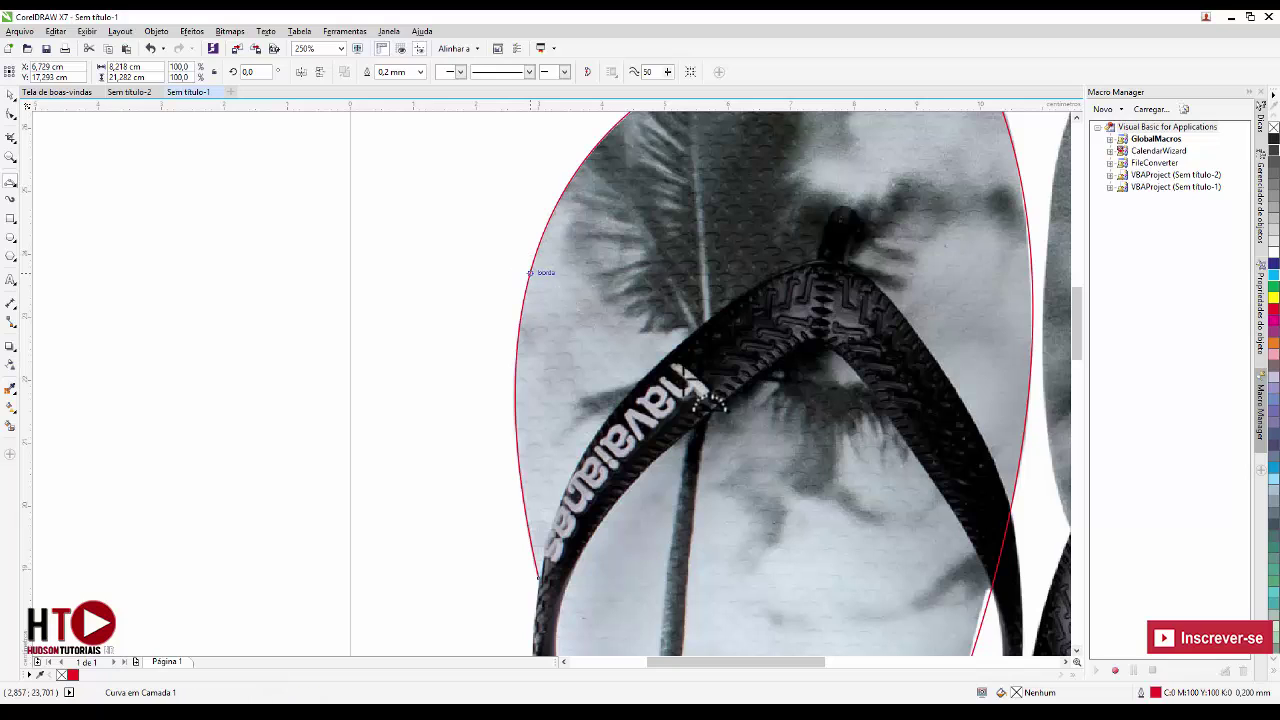
Step: Continue the outer edge past the strap toward the heel with a connected 3-point curve spanning about 7.2 cm
{"action": "left_click_drag", "start_coordinate": [1075, 340], "coordinate": [1079, 372]}
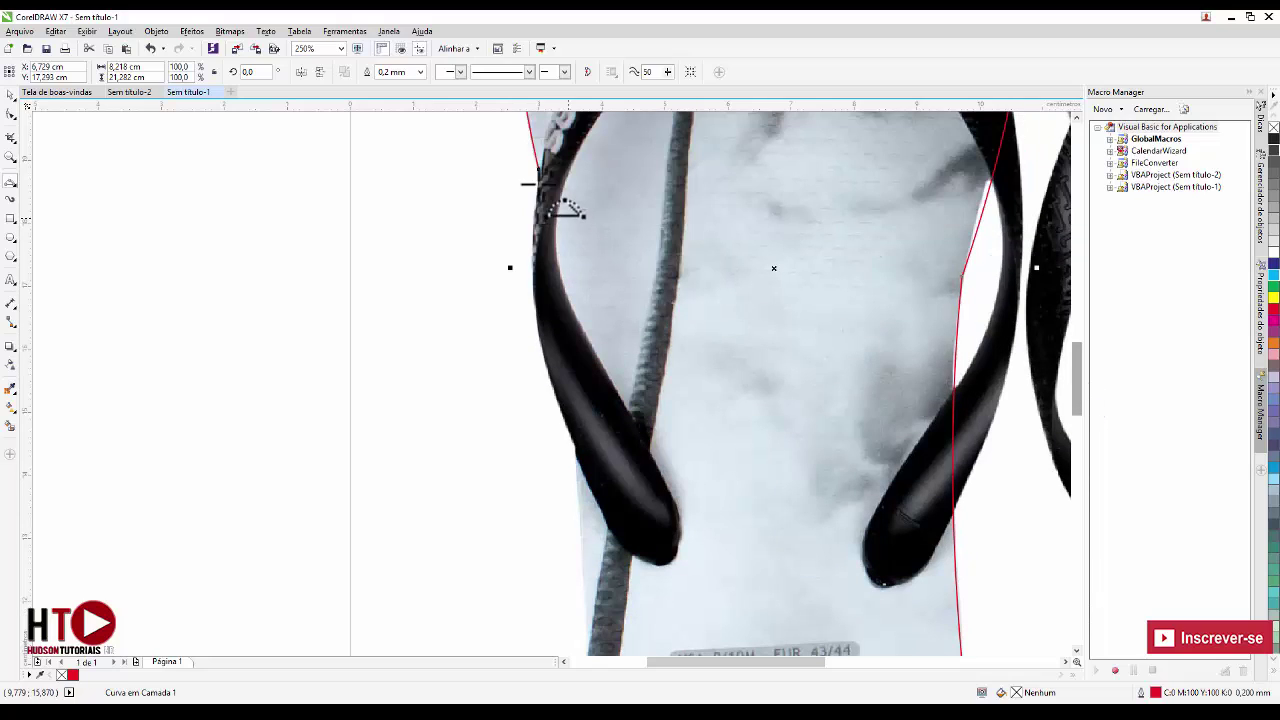
{"action": "left_click", "coordinate": [540, 170]}
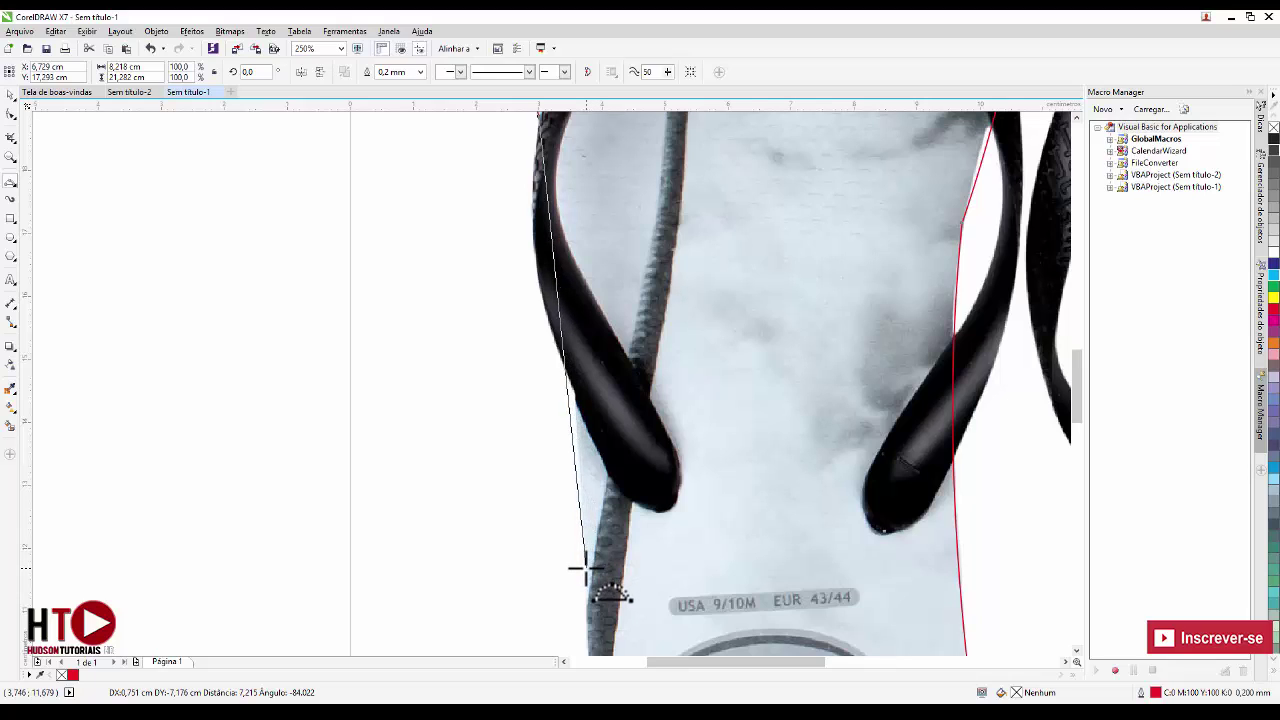
{"action": "left_click_drag", "start_coordinate": [585, 568], "coordinate": [572, 360]}
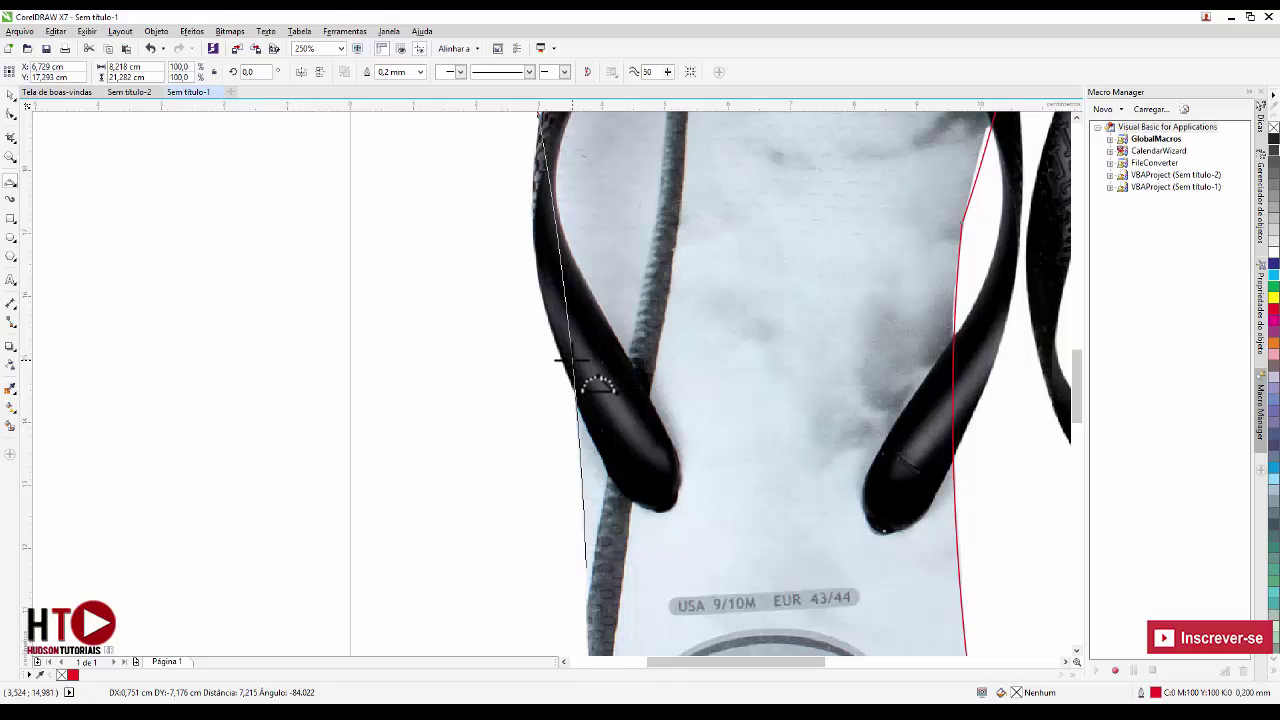
{"action": "key", "text": "space"}
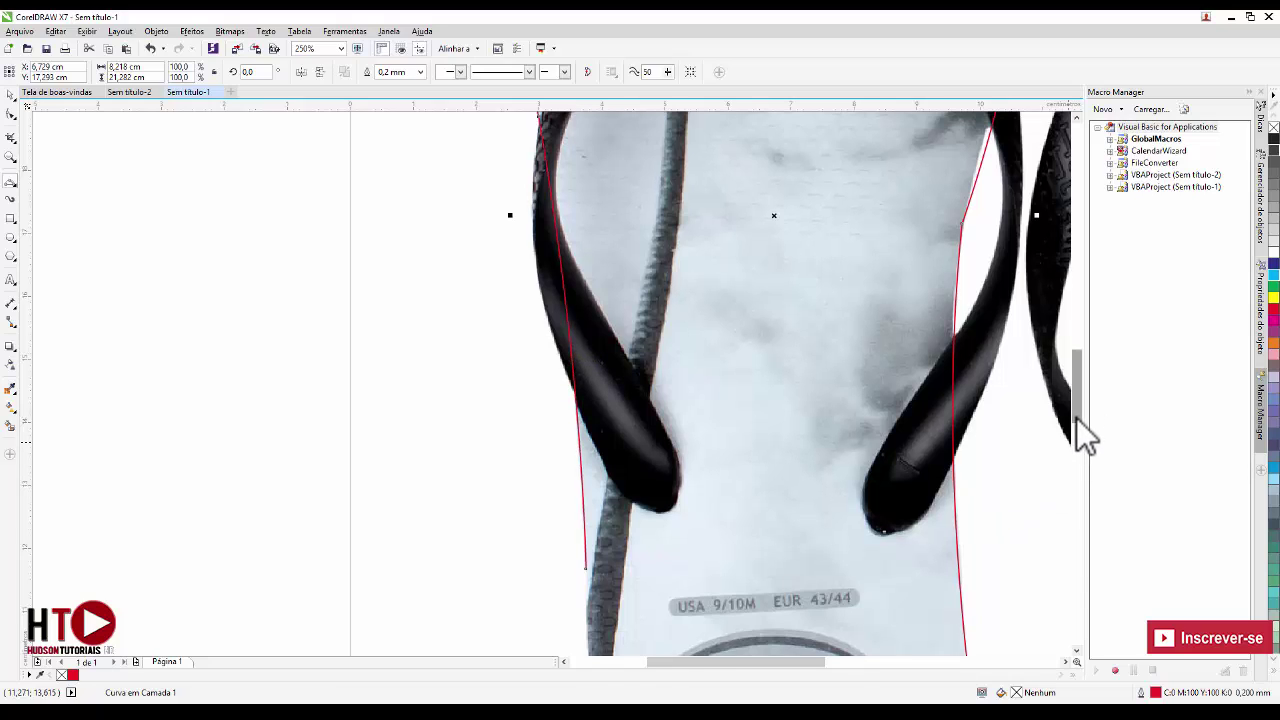
Step: Trace the outer heel with a 3-point curve spanning about 4.5 cm, and close the outline with one spanning about 2.8 cm
{"action": "scroll", "coordinate": [1077, 425], "scroll_direction": "down", "scroll_amount": 3}
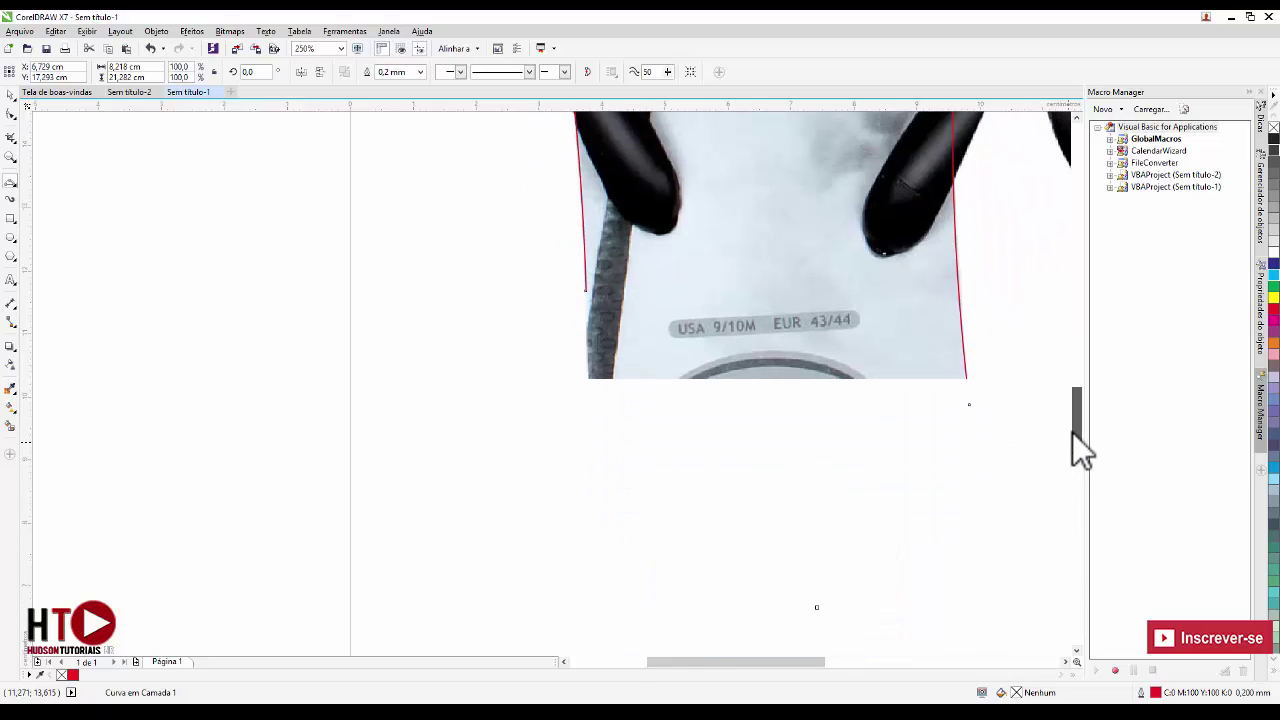
{"action": "left_click", "coordinate": [585, 291]}
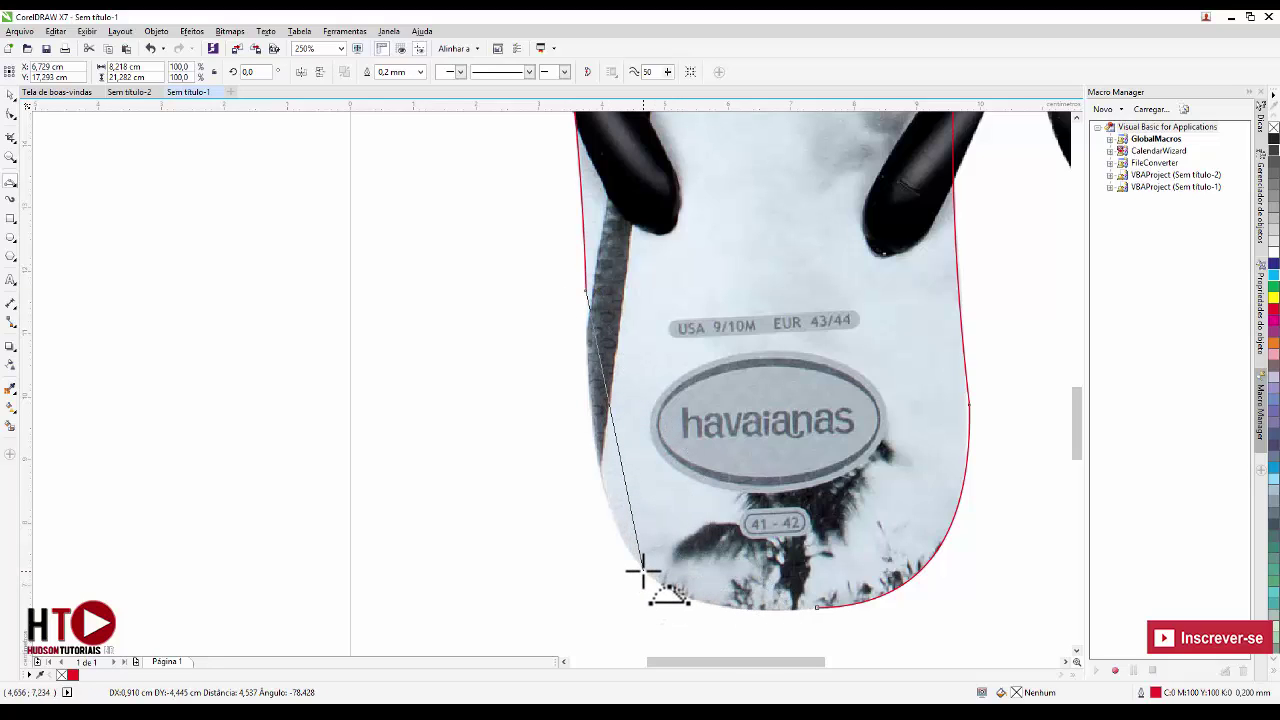
{"action": "left_click_drag", "start_coordinate": [643, 573], "coordinate": [603, 486]}
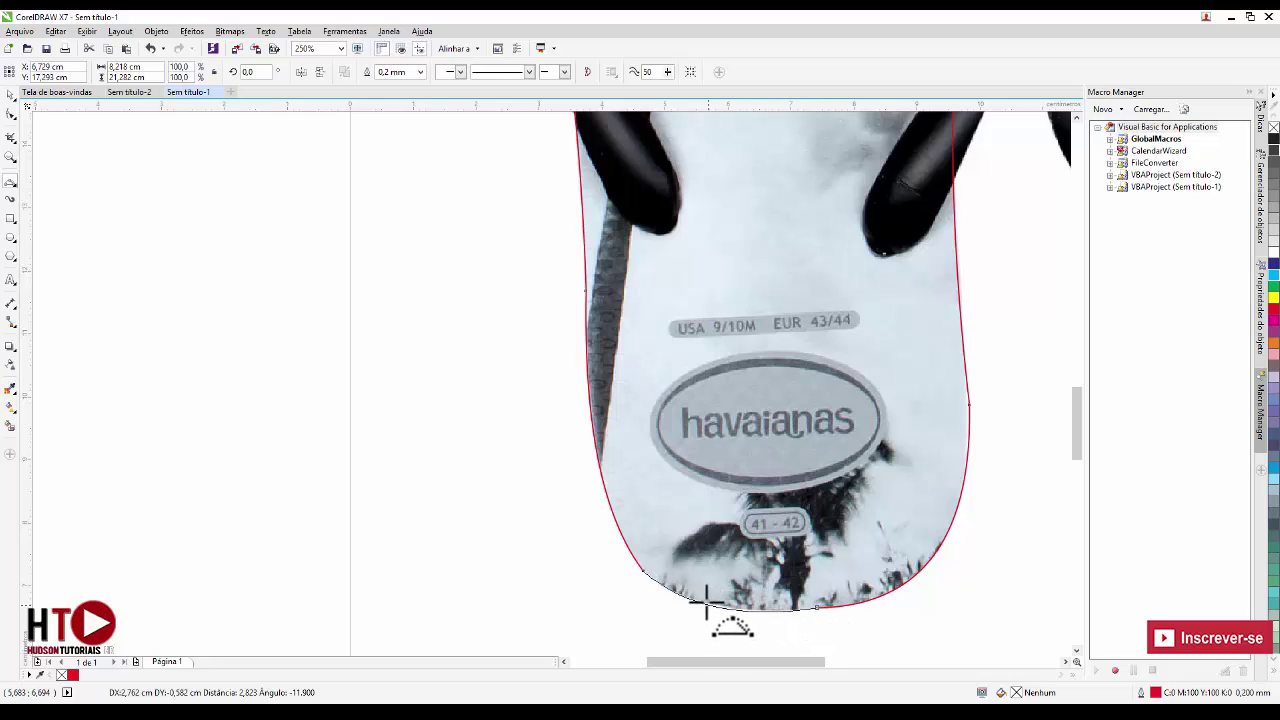
{"action": "left_click", "coordinate": [705, 600]}
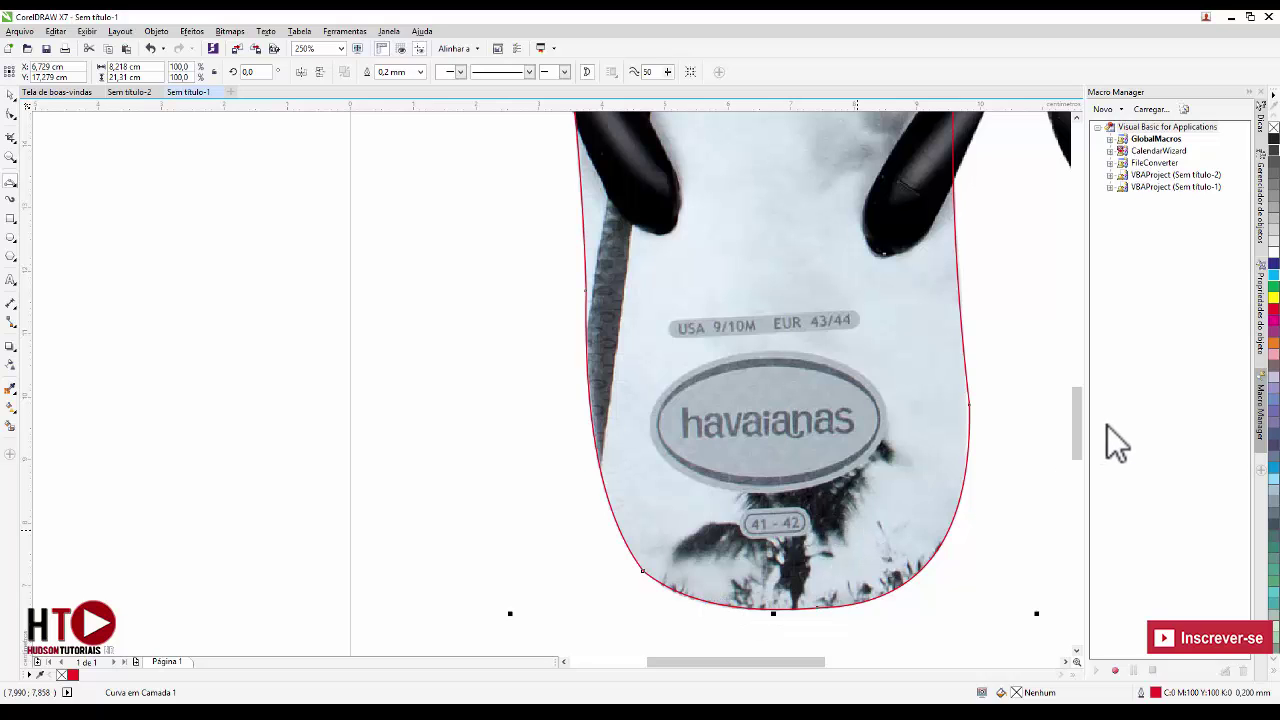
Step: Select the outline node at the sandal's inner waist and shorten its upper control handle to follow the edge beneath the strap
{"action": "left_click_drag", "start_coordinate": [1081, 426], "coordinate": [1080, 353]}
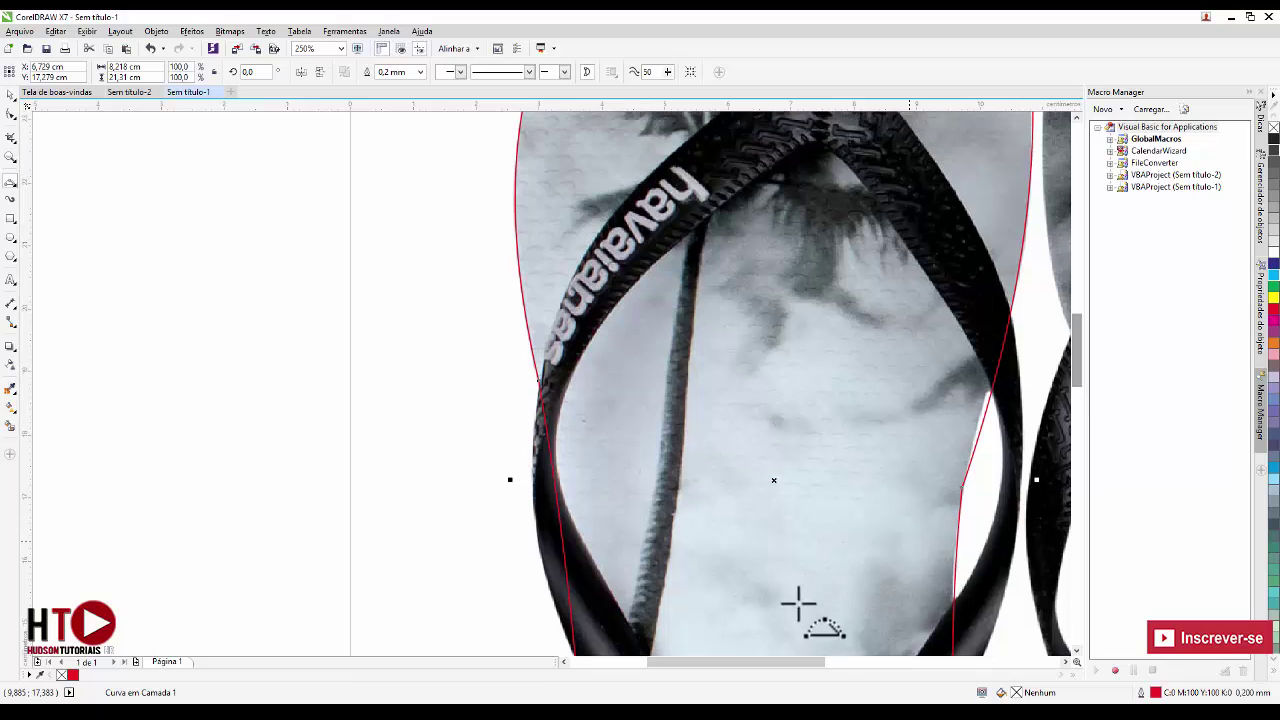
{"action": "left_click_drag", "start_coordinate": [830, 677], "coordinate": [868, 670]}
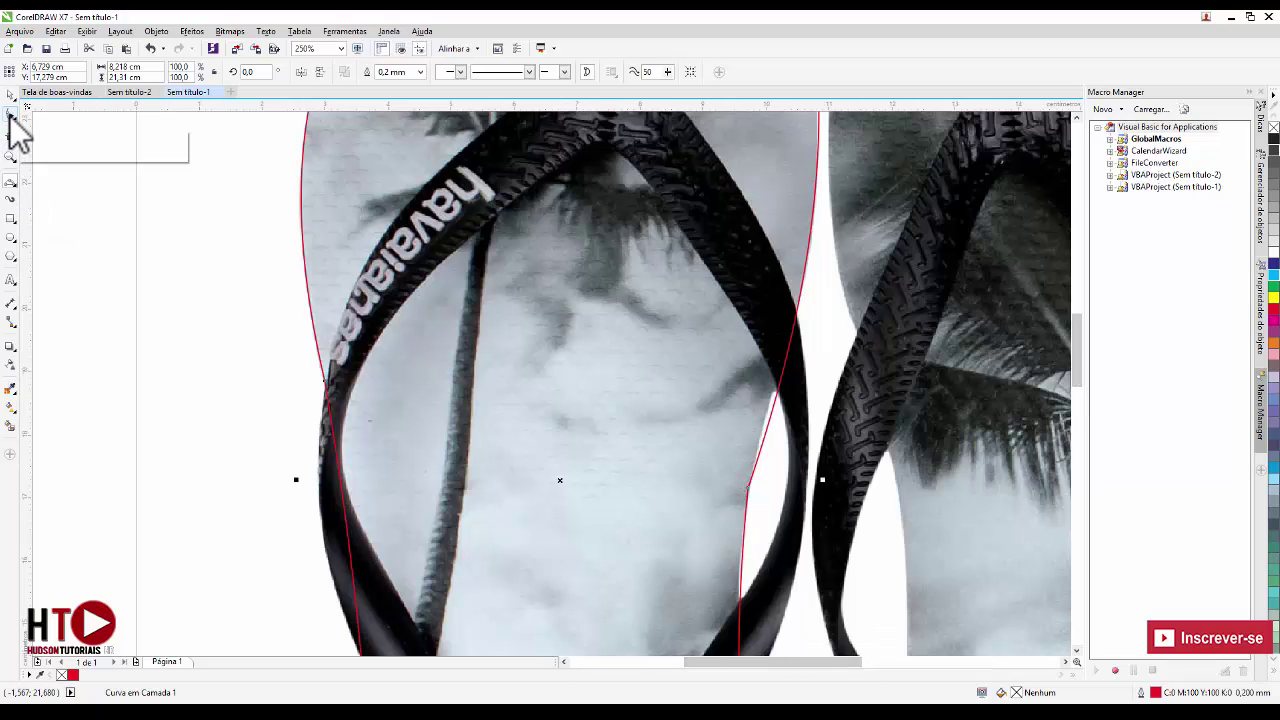
{"action": "left_click", "coordinate": [11, 114]}
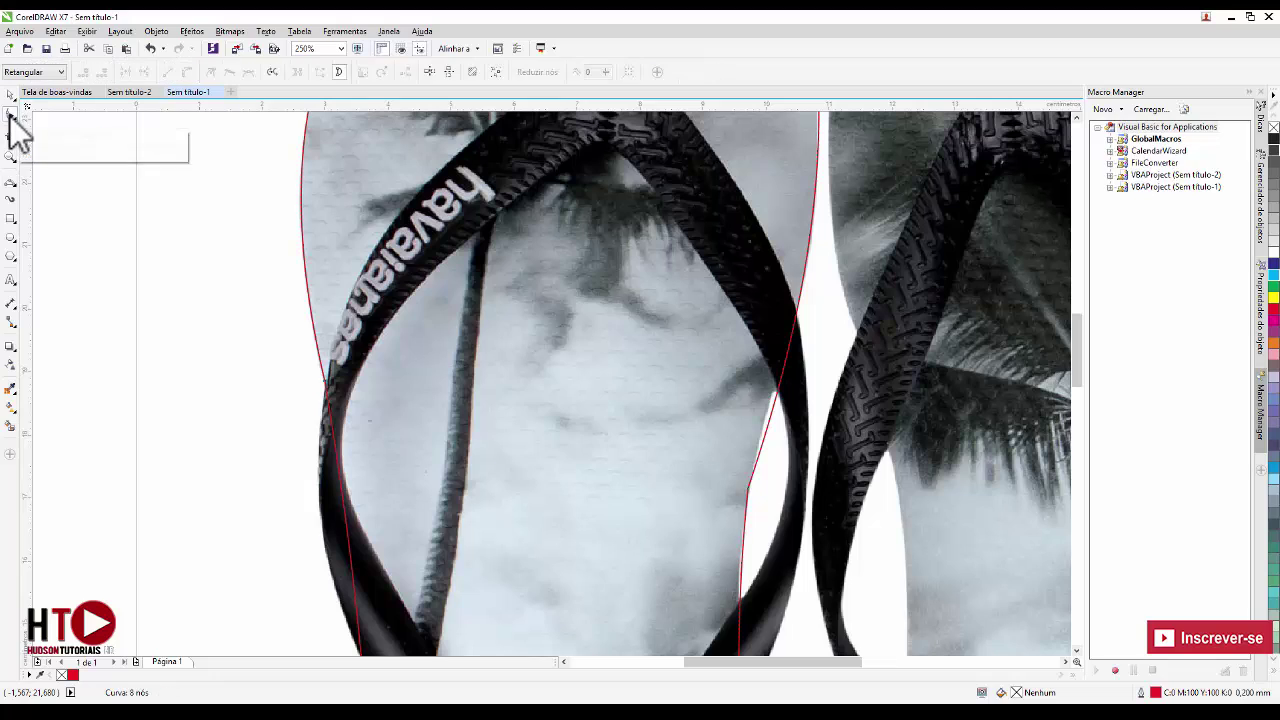
{"action": "left_click", "coordinate": [748, 487]}
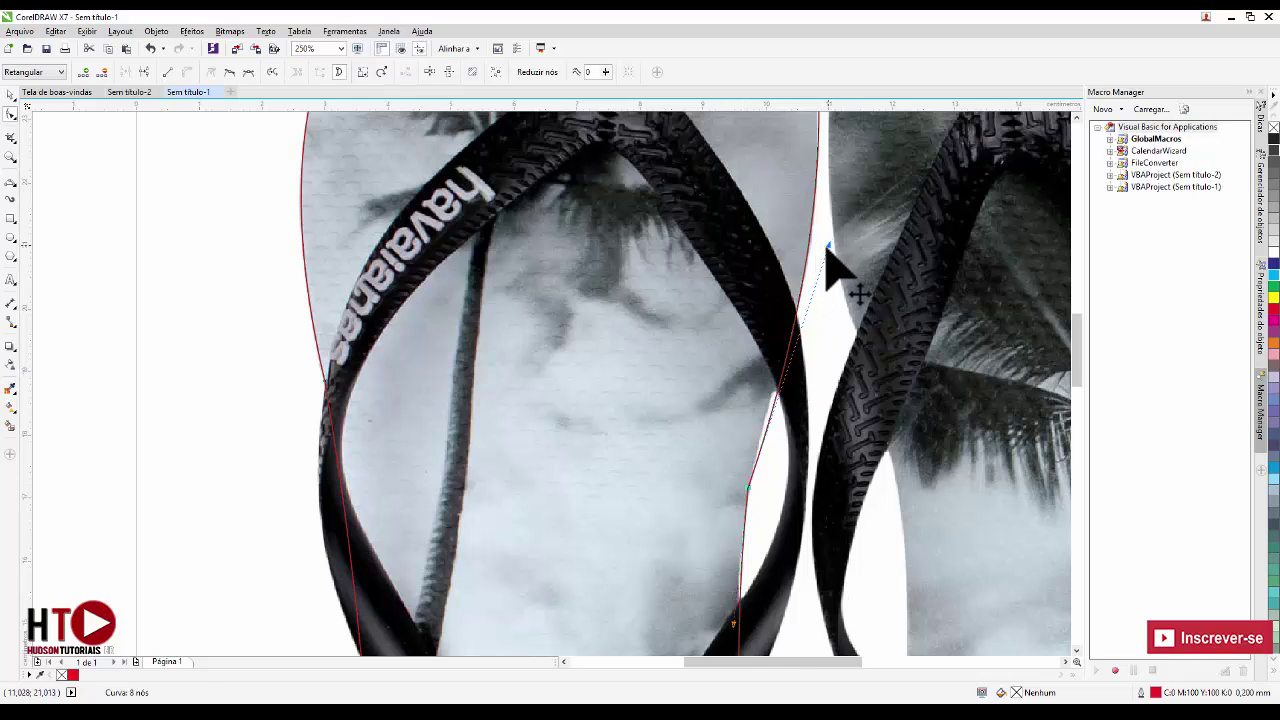
{"action": "left_click_drag", "start_coordinate": [827, 245], "coordinate": [794, 341]}
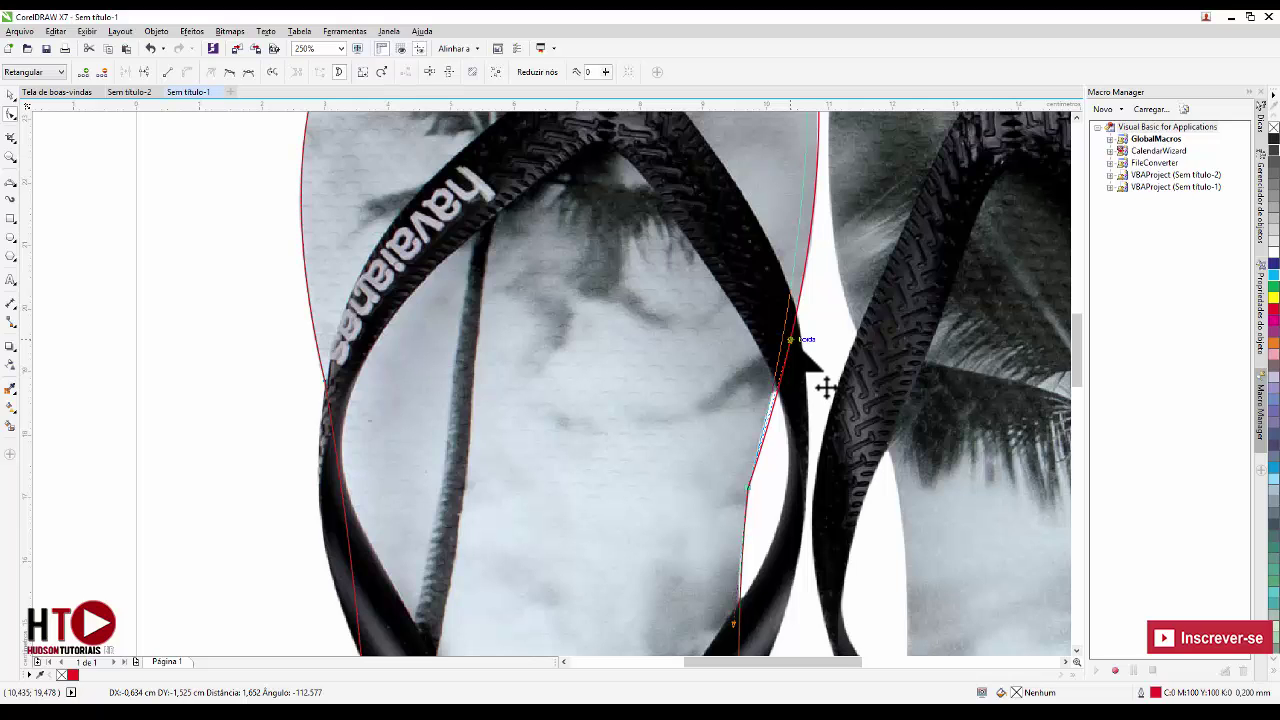
{"action": "left_click_drag", "start_coordinate": [826, 388], "coordinate": [828, 387]}
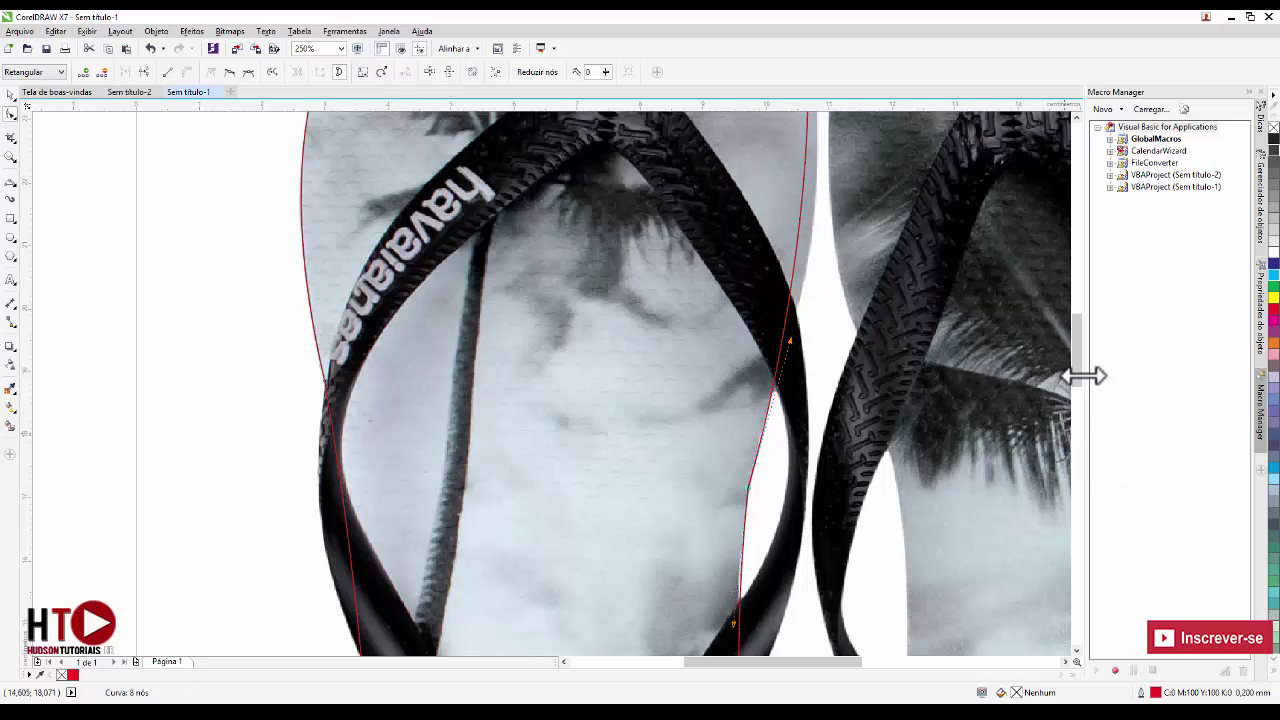
Step: Lengthen the lower control handle of the toe's inner node so the outline bulges outward to the inner forefoot edge
{"action": "left_click_drag", "start_coordinate": [1077, 370], "coordinate": [1074, 328]}
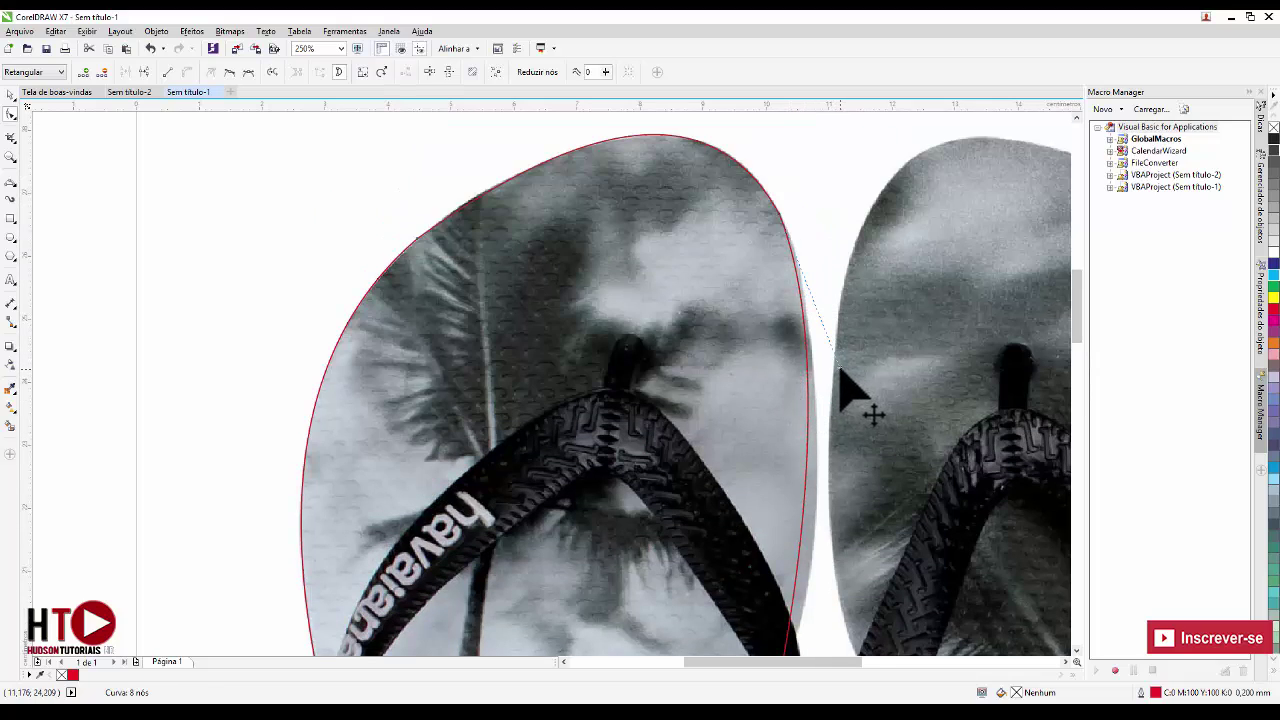
{"action": "left_click_drag", "start_coordinate": [840, 370], "coordinate": [862, 466]}
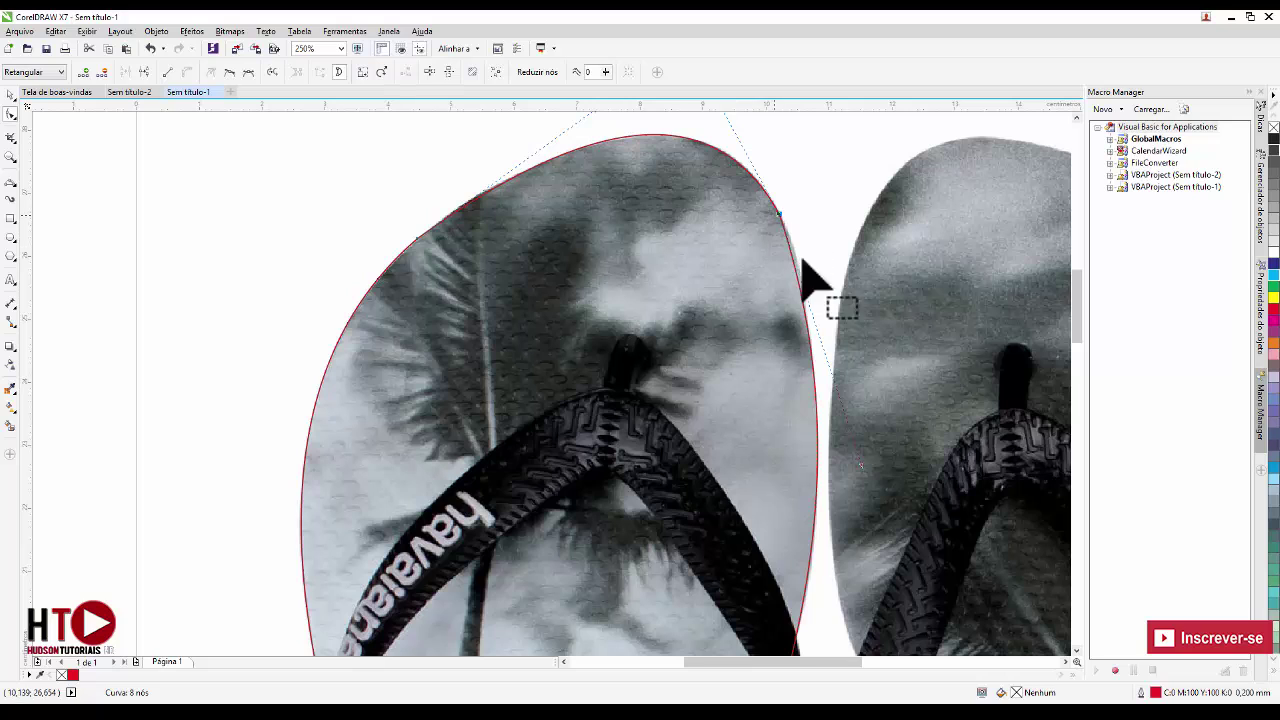
{"action": "mouse_move", "coordinate": [1079, 342]}
{"action": "left_mouse_down"}
{"action": "mouse_move", "coordinate": [1074, 365]}
{"action": "mouse_move", "coordinate": [1073, 302]}
{"action": "left_mouse_up"}
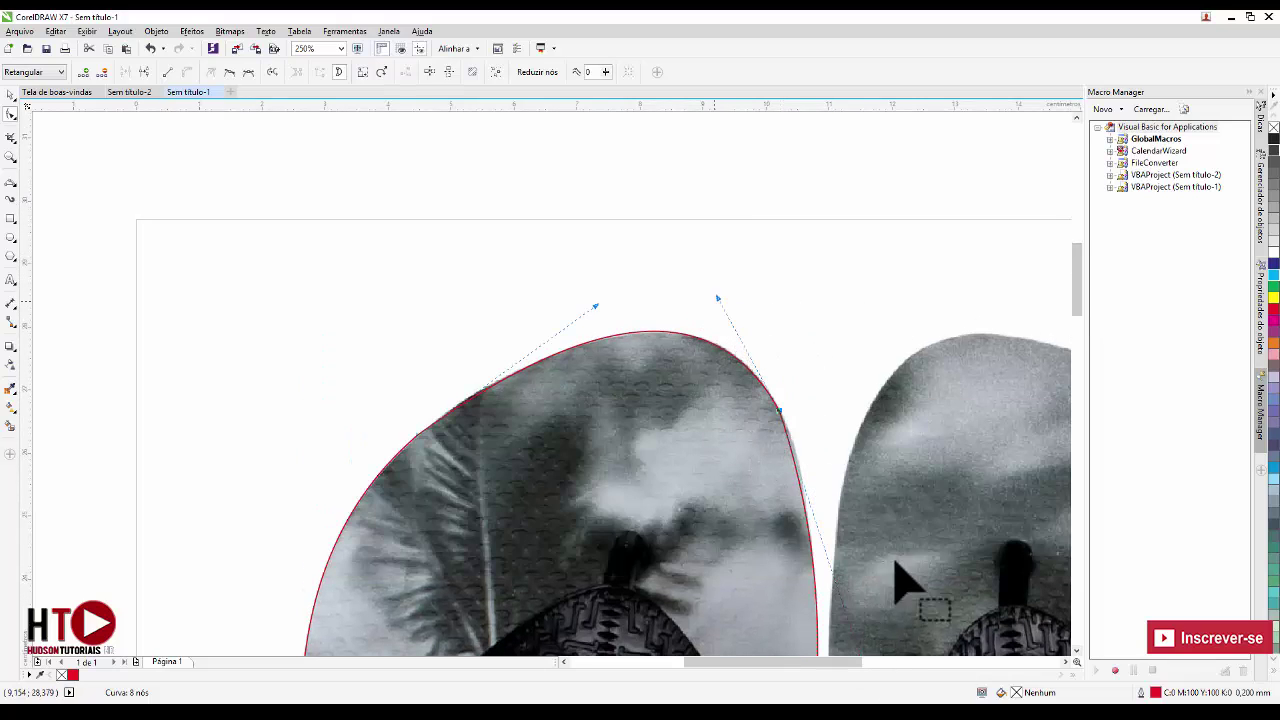
{"action": "scroll", "coordinate": [1076, 318], "scroll_direction": "down", "scroll_amount": 2}
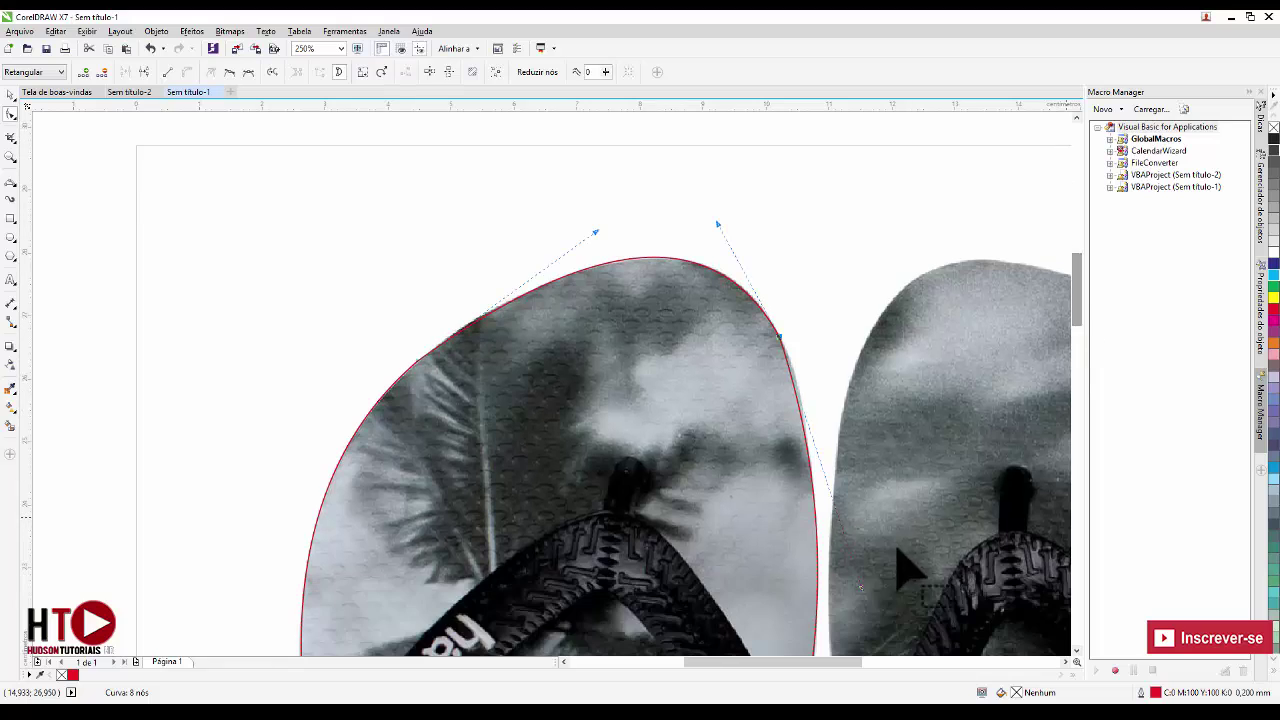
{"action": "left_click_drag", "start_coordinate": [862, 583], "coordinate": [864, 560]}
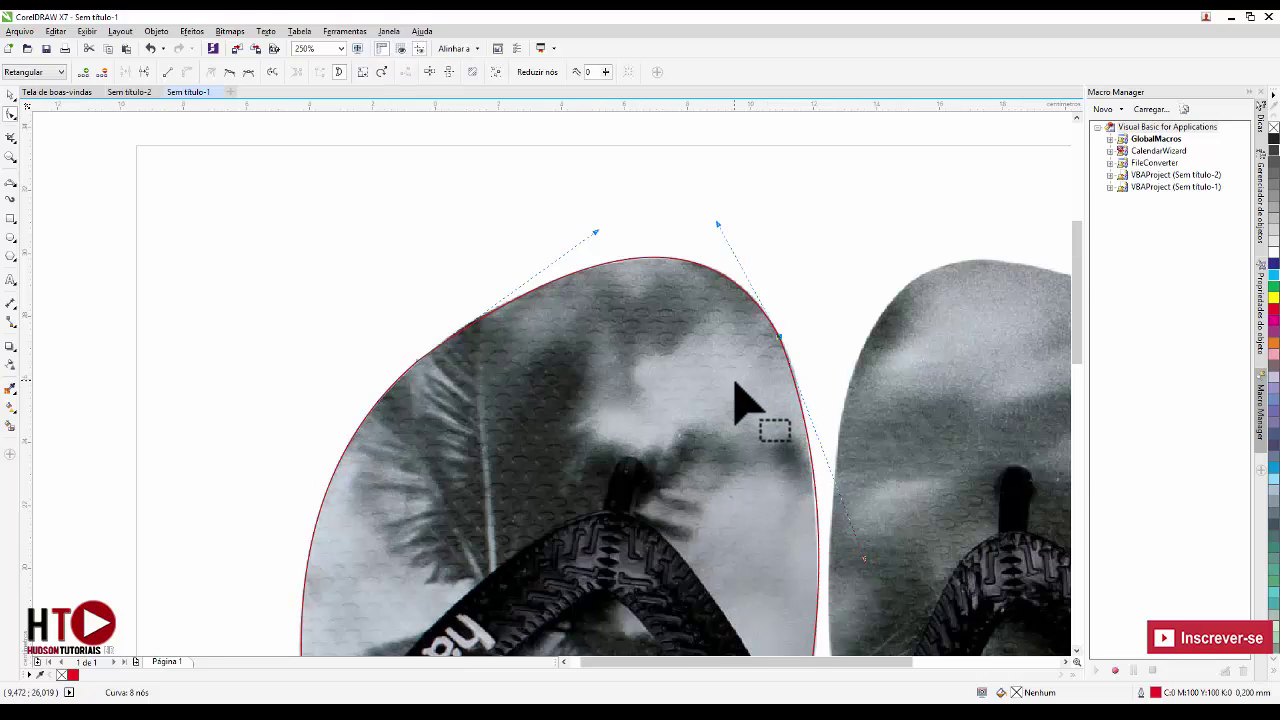
Step: Convert the corner node at the sandal's inner waist to a smooth node
{"action": "scroll", "coordinate": [735, 382], "scroll_direction": "down", "scroll_amount": 1}
{"action": "left_click_drag", "start_coordinate": [1075, 340], "coordinate": [1086, 383]}
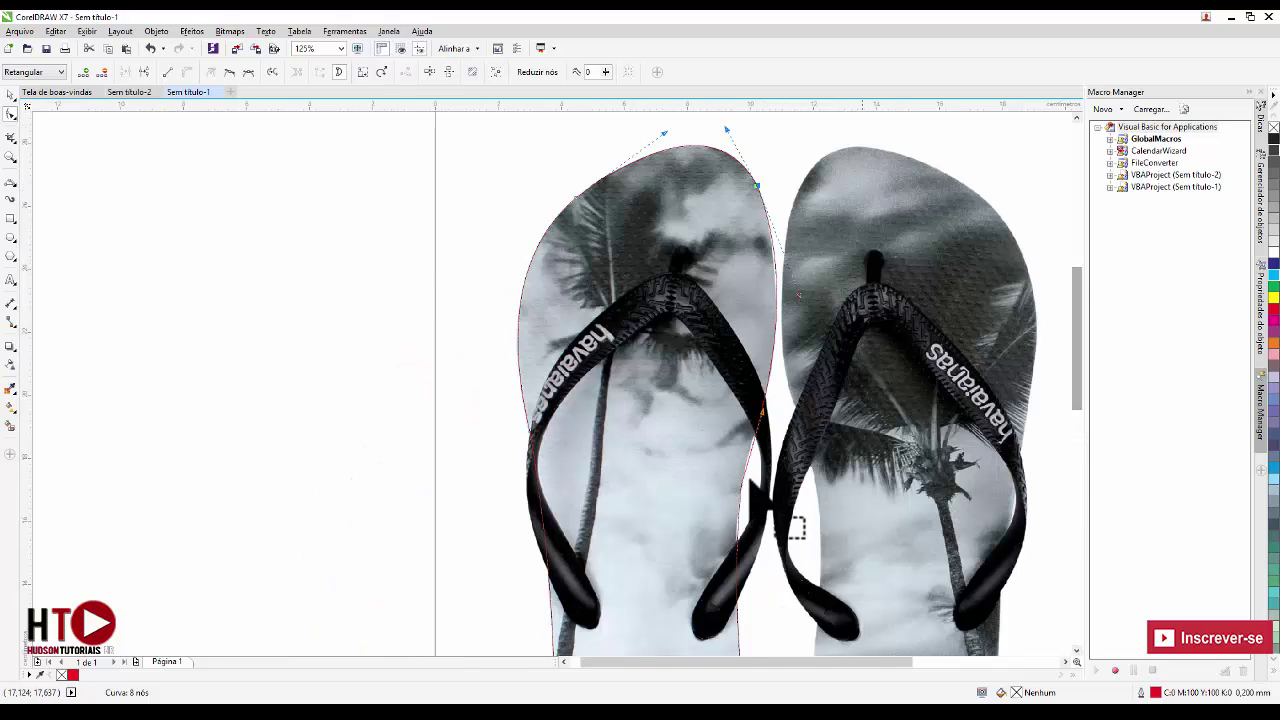
{"action": "scroll", "coordinate": [757, 482], "scroll_direction": "up", "scroll_amount": 1}
{"action": "scroll", "coordinate": [730, 500], "scroll_direction": "up", "scroll_amount": 1}
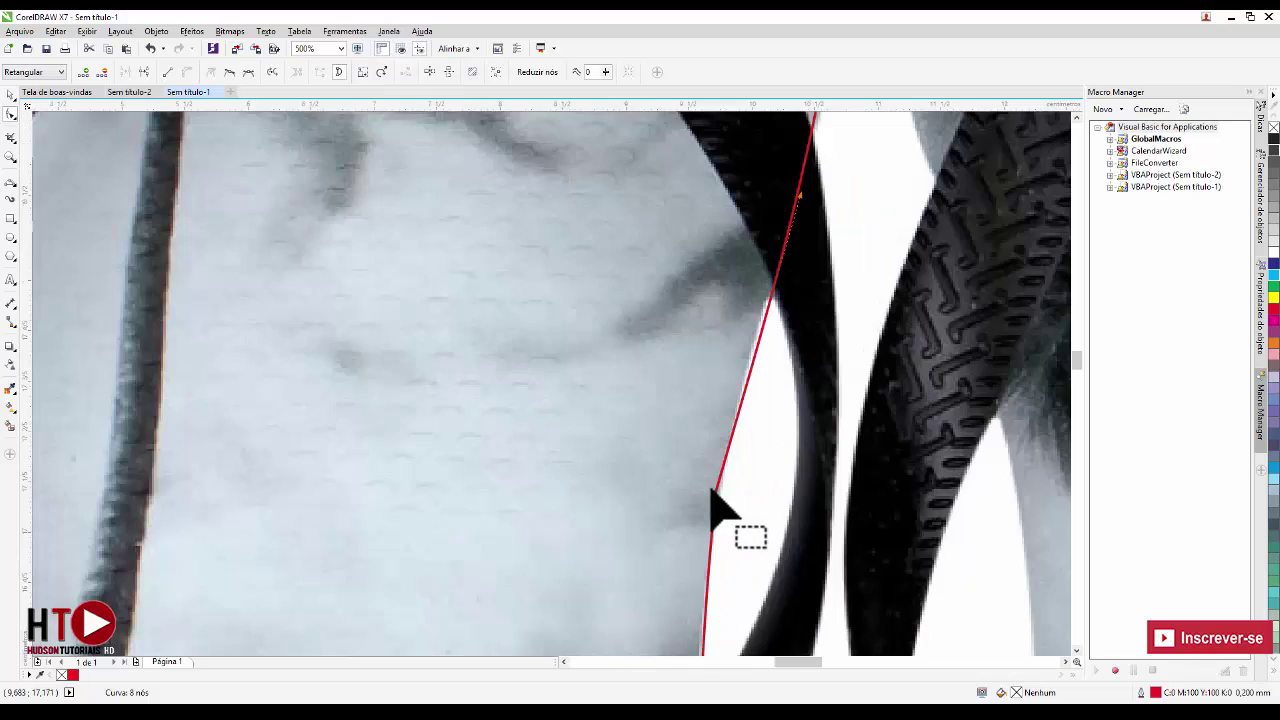
{"action": "scroll", "coordinate": [712, 495], "scroll_direction": "up", "scroll_amount": 1}
{"action": "scroll", "coordinate": [760, 503], "scroll_direction": "down", "scroll_amount": 1}
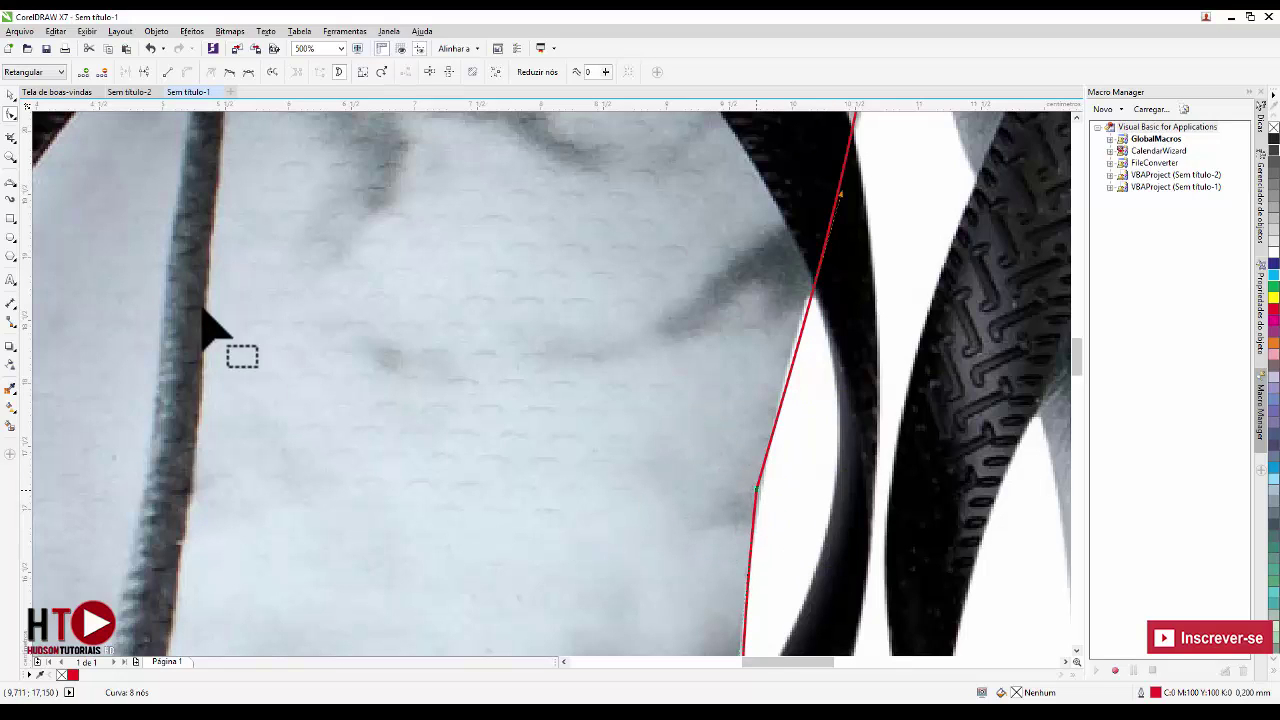
{"action": "left_click", "coordinate": [232, 74]}
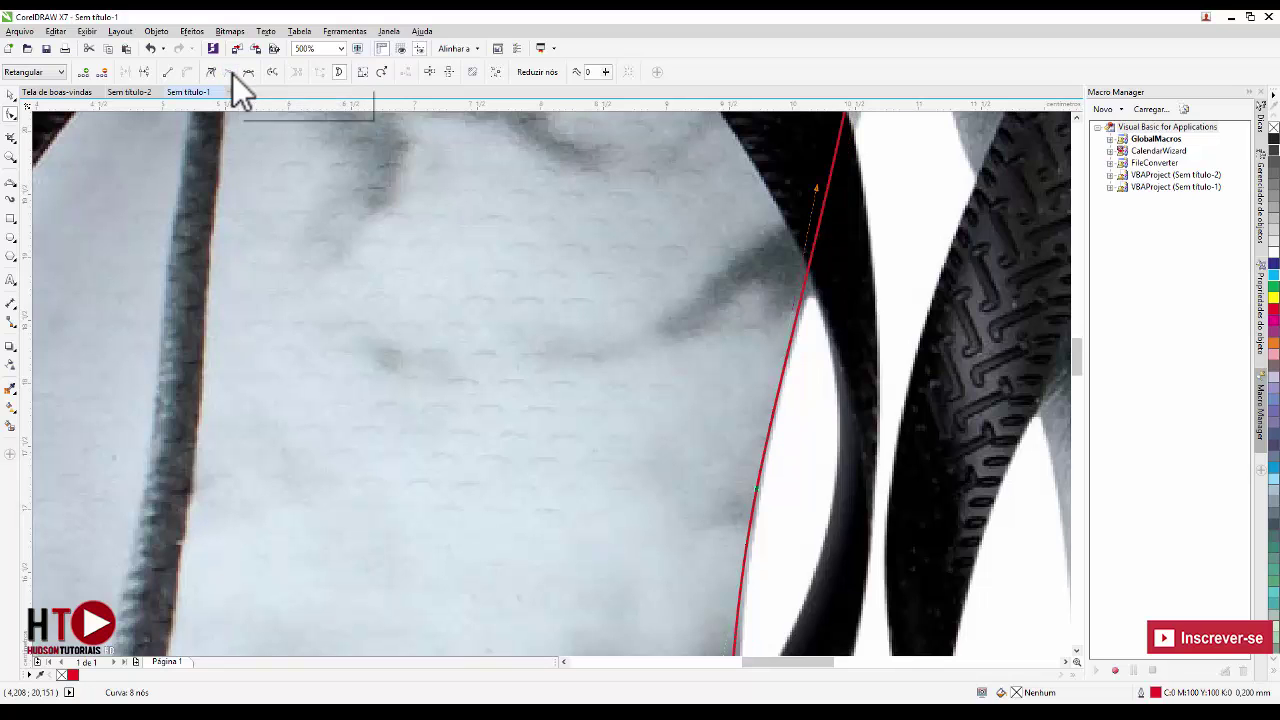
Step: Fine-tune the smoothed waist node's upper control handle to match the inner edge, and check the fit along the forefoot
{"action": "scroll", "coordinate": [577, 414], "scroll_direction": "down", "scroll_amount": 4}
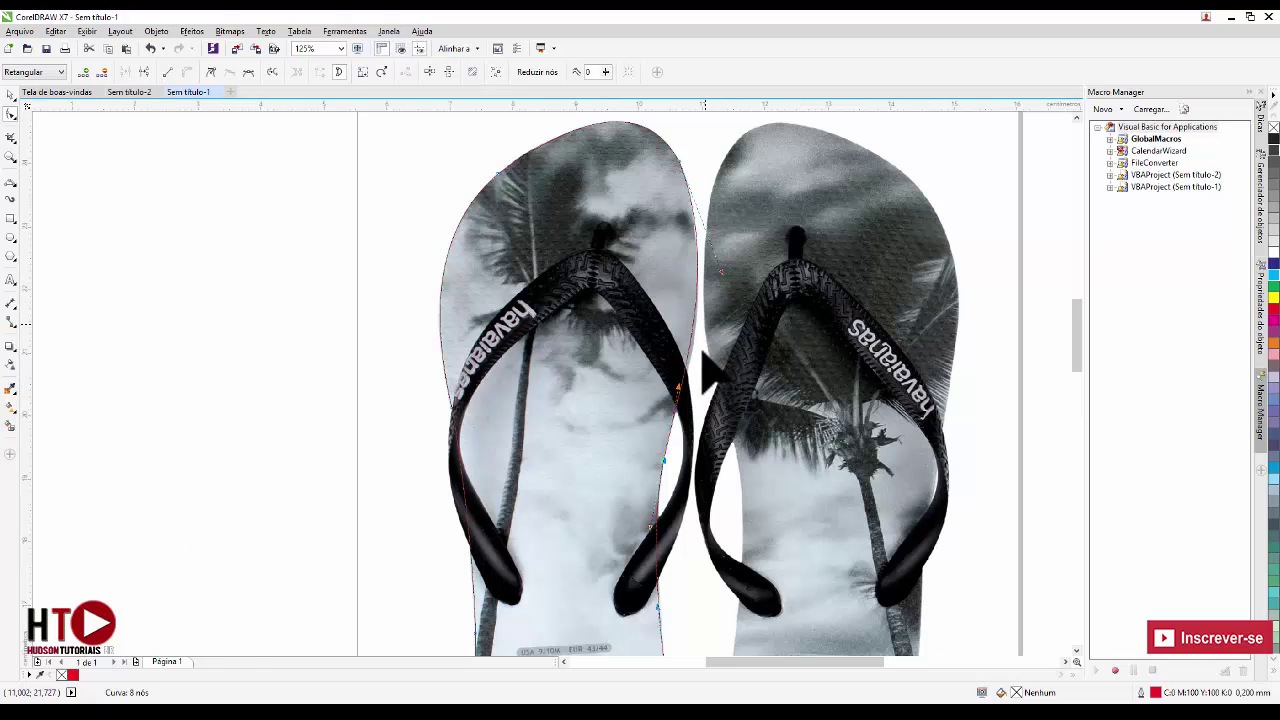
{"action": "scroll", "coordinate": [708, 333], "scroll_direction": "up", "scroll_amount": 2}
{"action": "left_click_drag", "start_coordinate": [687, 489], "coordinate": [704, 467]}
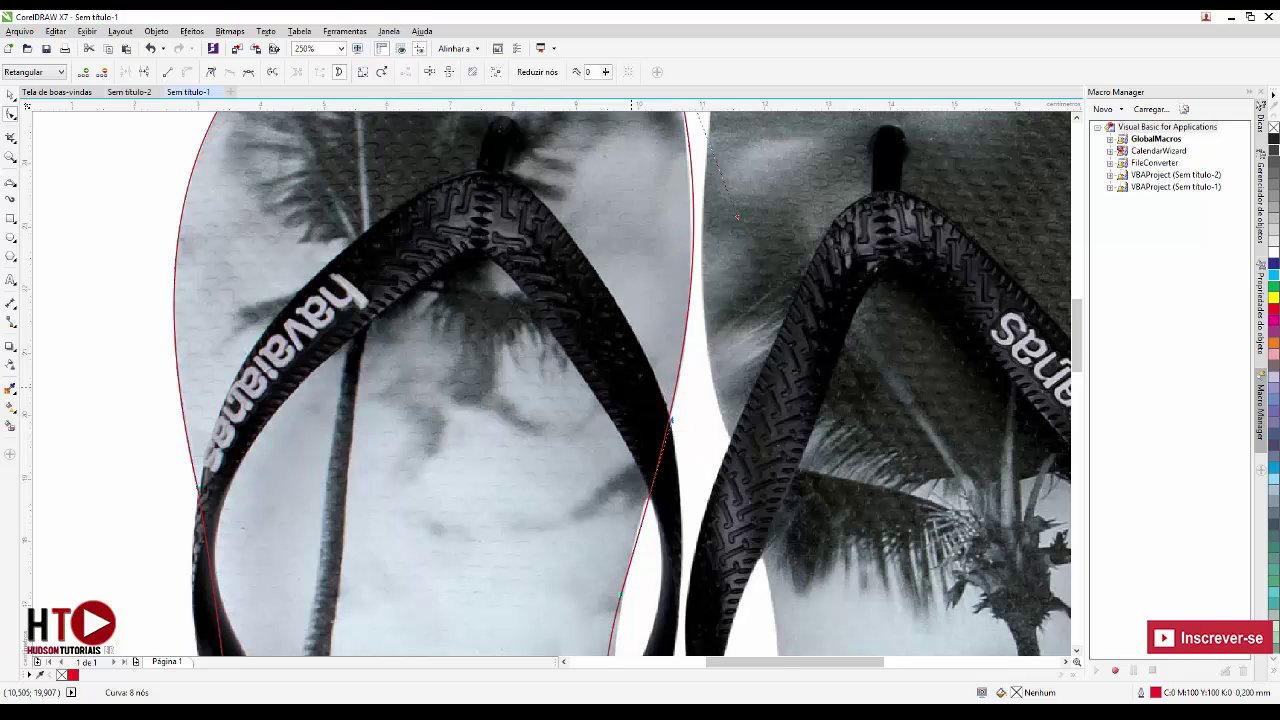
{"action": "scroll", "coordinate": [610, 430], "scroll_direction": "down", "scroll_amount": 2}
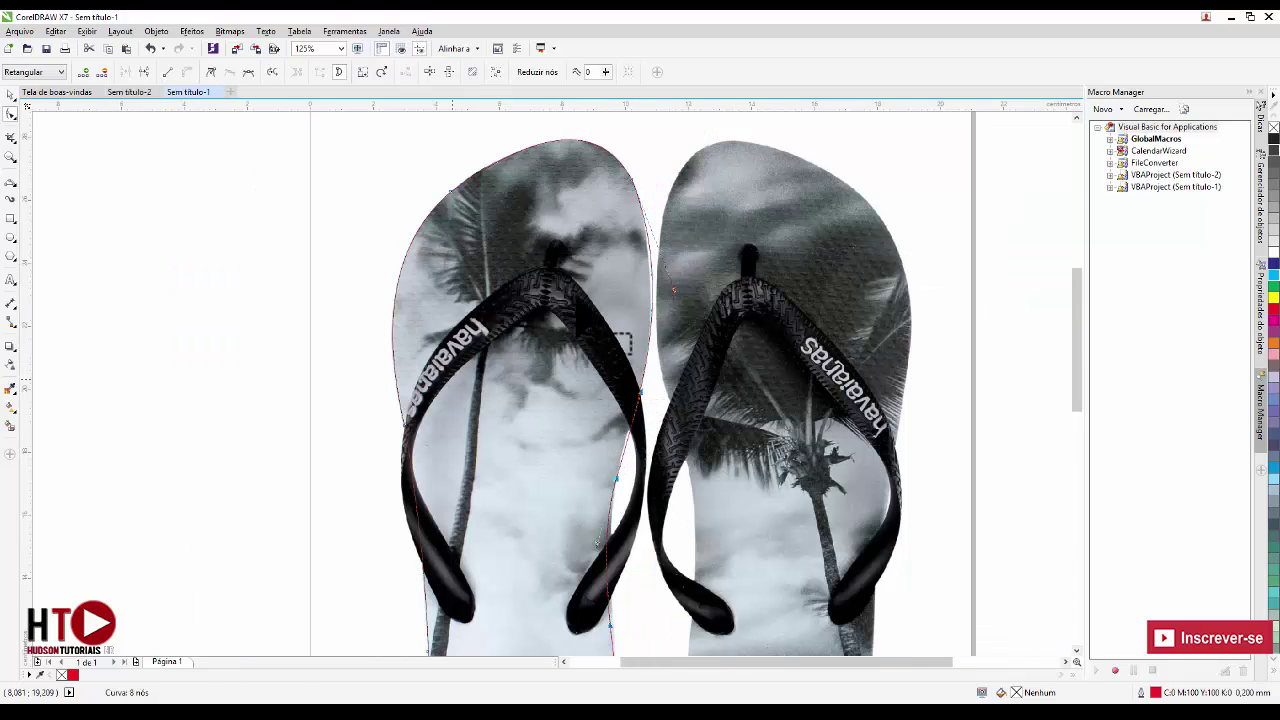
{"action": "scroll", "coordinate": [677, 290], "scroll_direction": "up", "scroll_amount": 2}
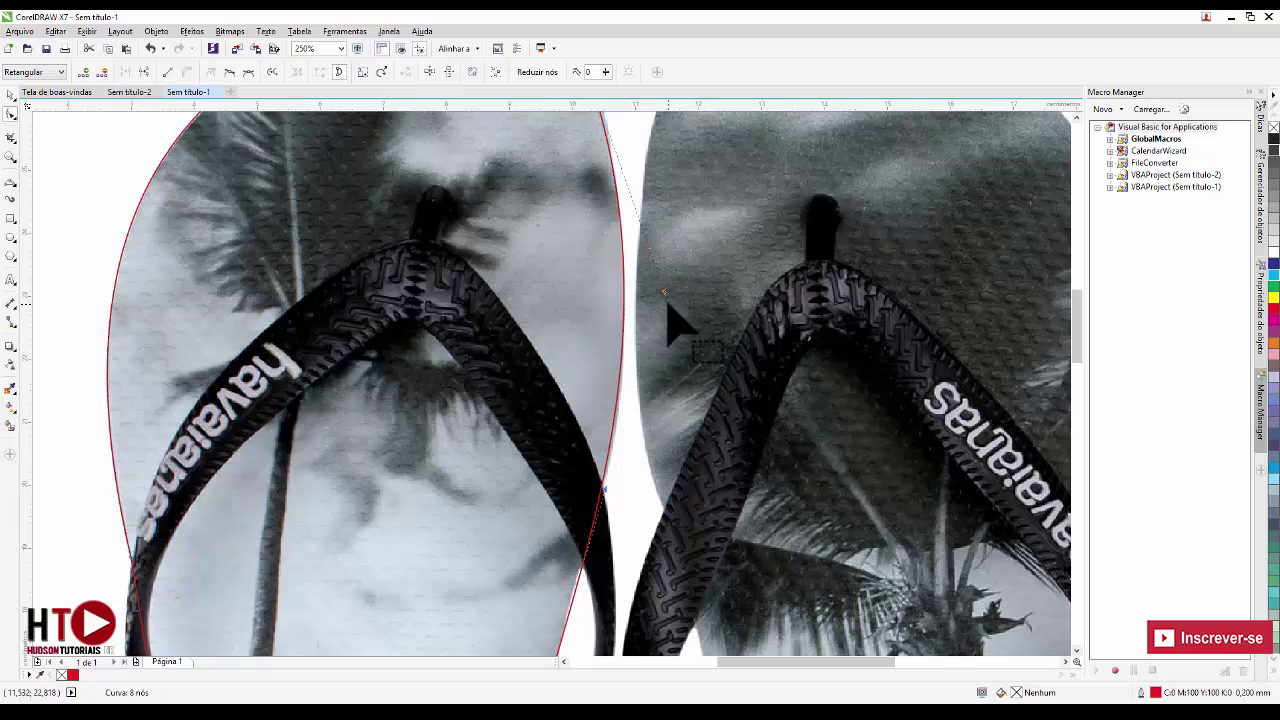
{"action": "scroll", "coordinate": [614, 451], "scroll_direction": "down", "scroll_amount": 2}
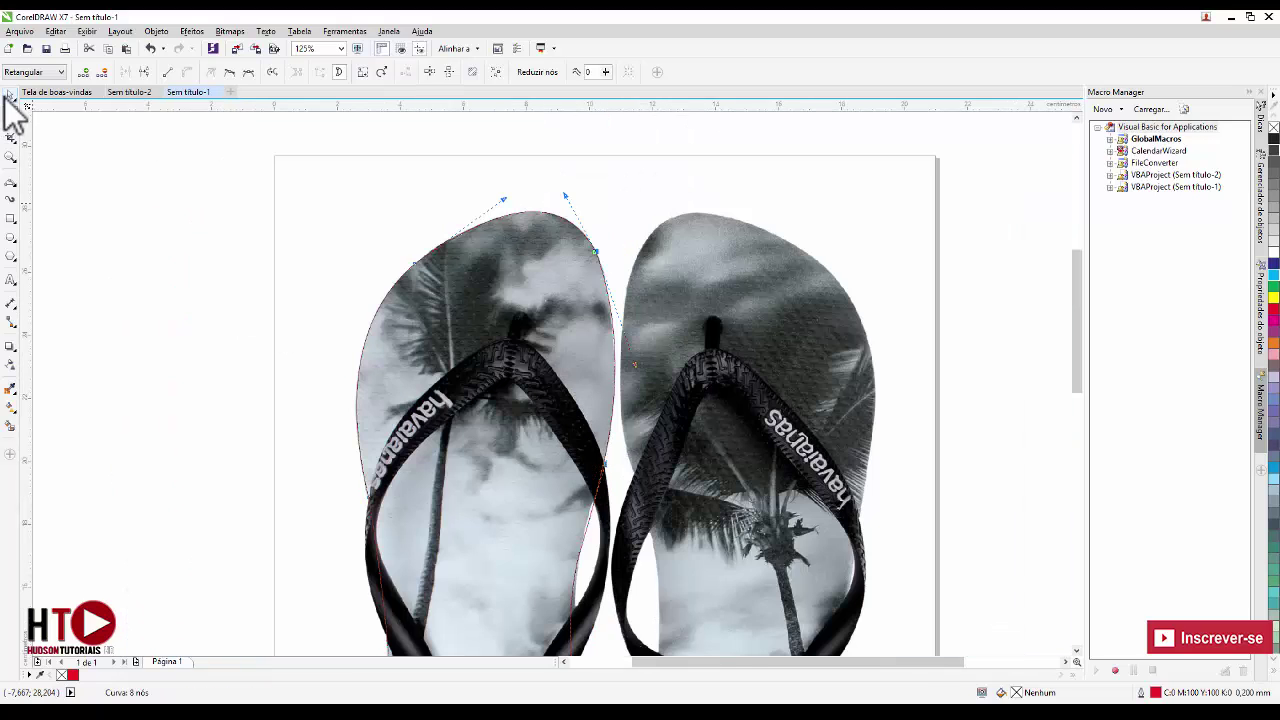
Step: Draw an ellipse about 0.85 cm wide and 0.87 cm high over the left sandal's toe-post hole
{"action": "left_click", "coordinate": [10, 95]}
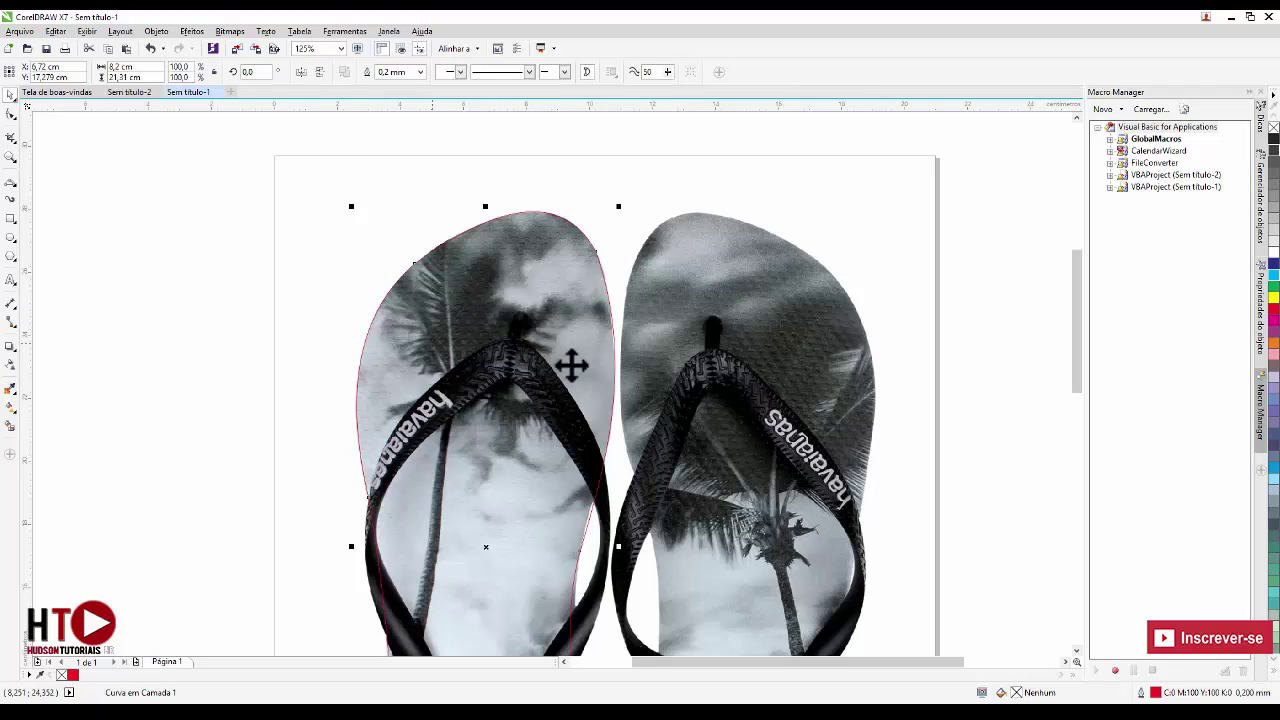
{"action": "left_click", "coordinate": [11, 241]}
{"action": "scroll", "coordinate": [520, 322], "scroll_direction": "up", "scroll_amount": 2}
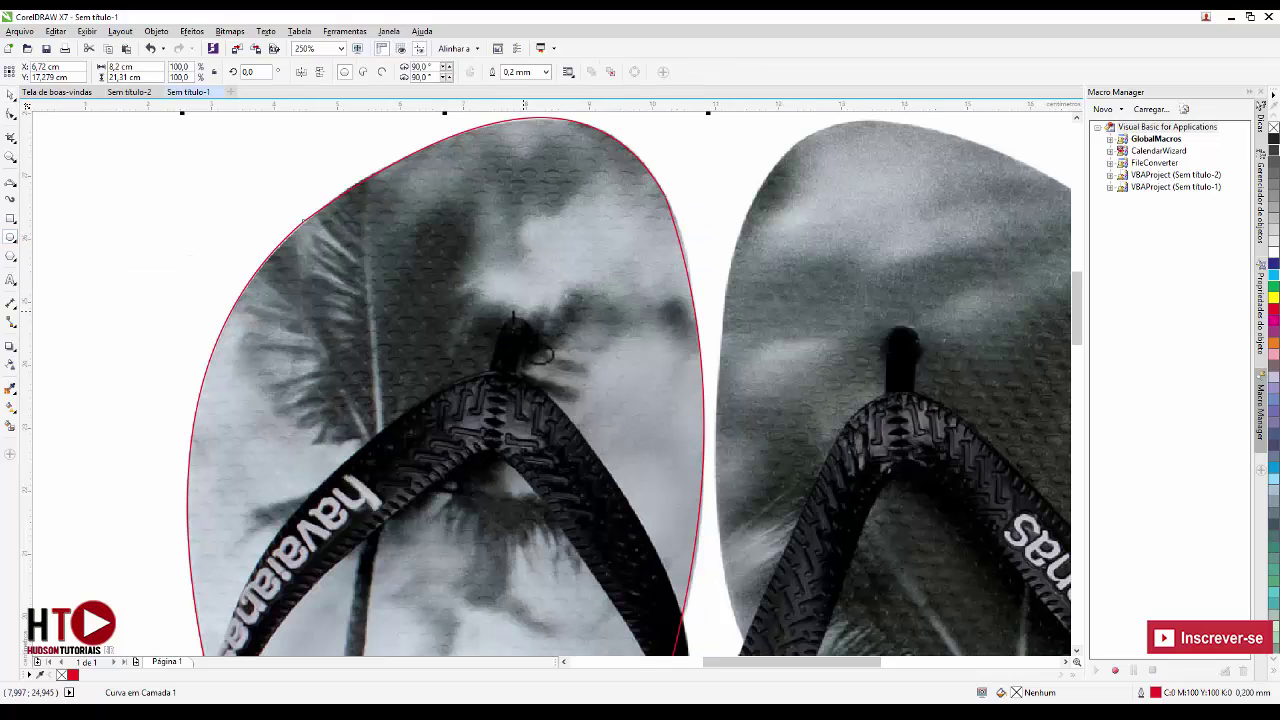
{"action": "left_click_drag", "start_coordinate": [490, 305], "coordinate": [546, 368]}
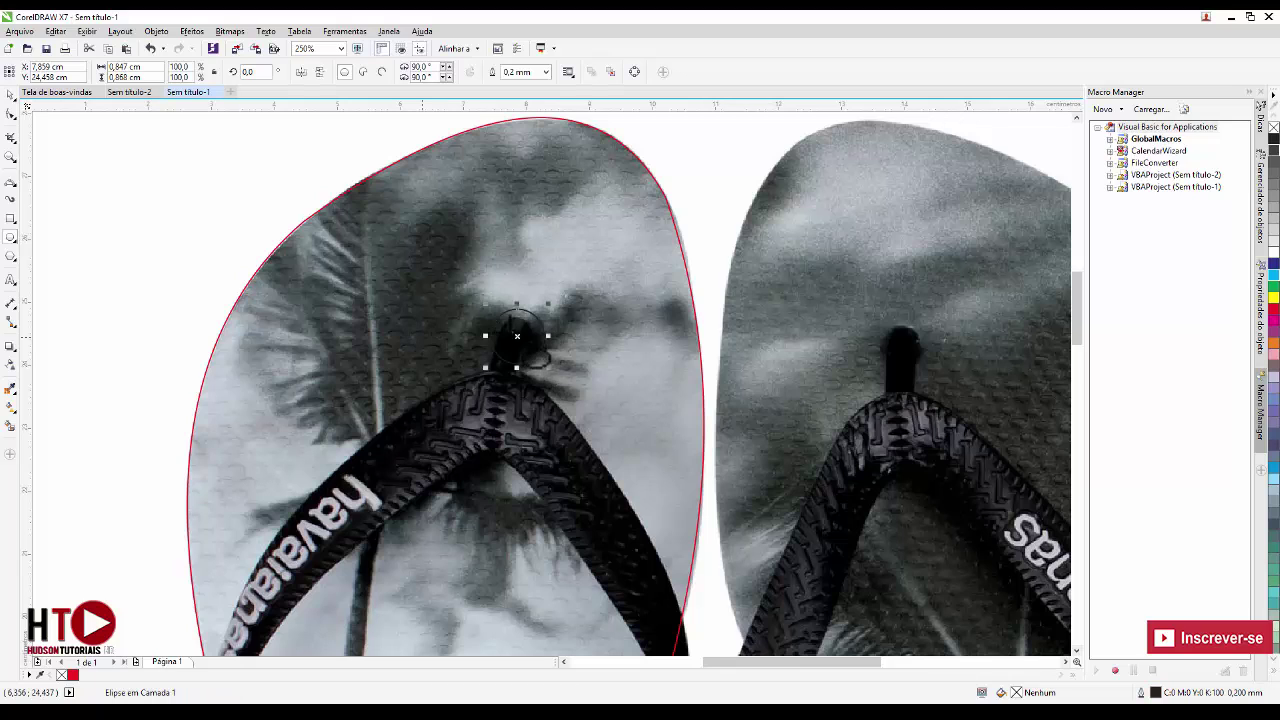
Step: Change the outline colour of the toe-post hole ellipse to red, keeping the 0.2 mm line width
{"action": "scroll", "coordinate": [530, 345], "scroll_direction": "down", "scroll_amount": 4}
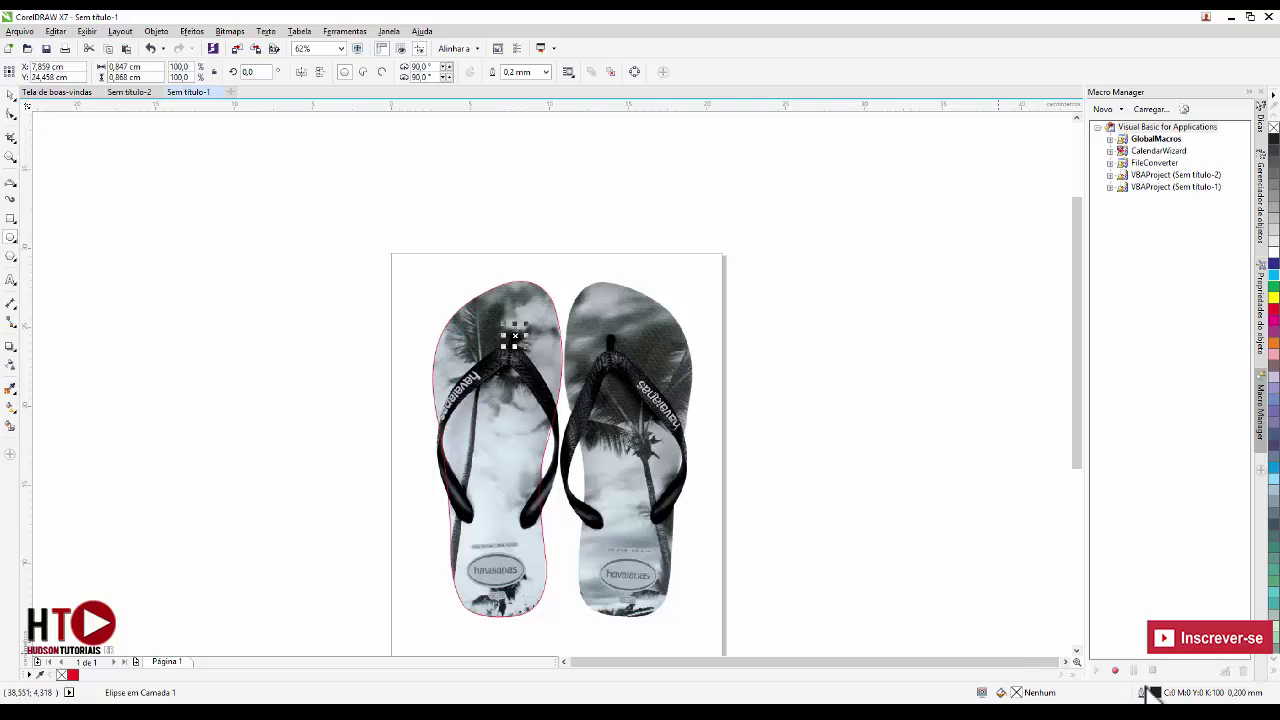
{"action": "double_click", "coordinate": [1156, 693]}
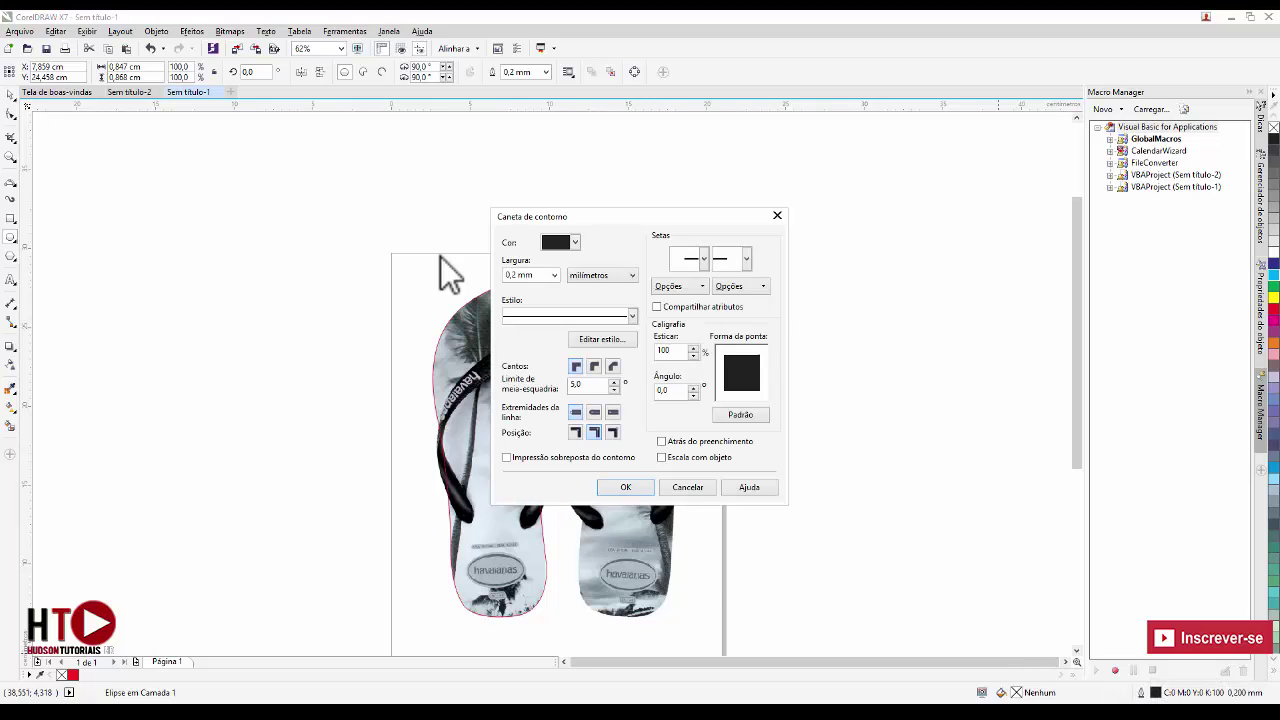
{"action": "left_click", "coordinate": [560, 243]}
{"action": "left_click", "coordinate": [580, 278]}
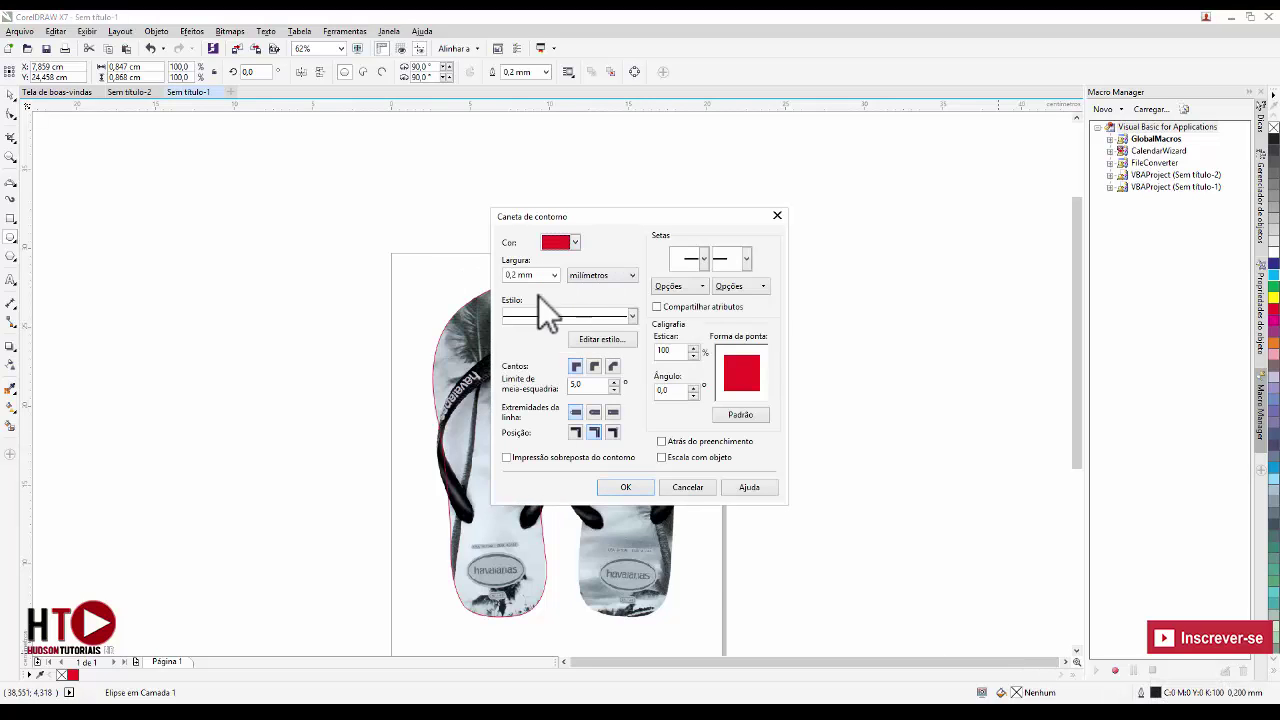
{"action": "left_click", "coordinate": [632, 487]}
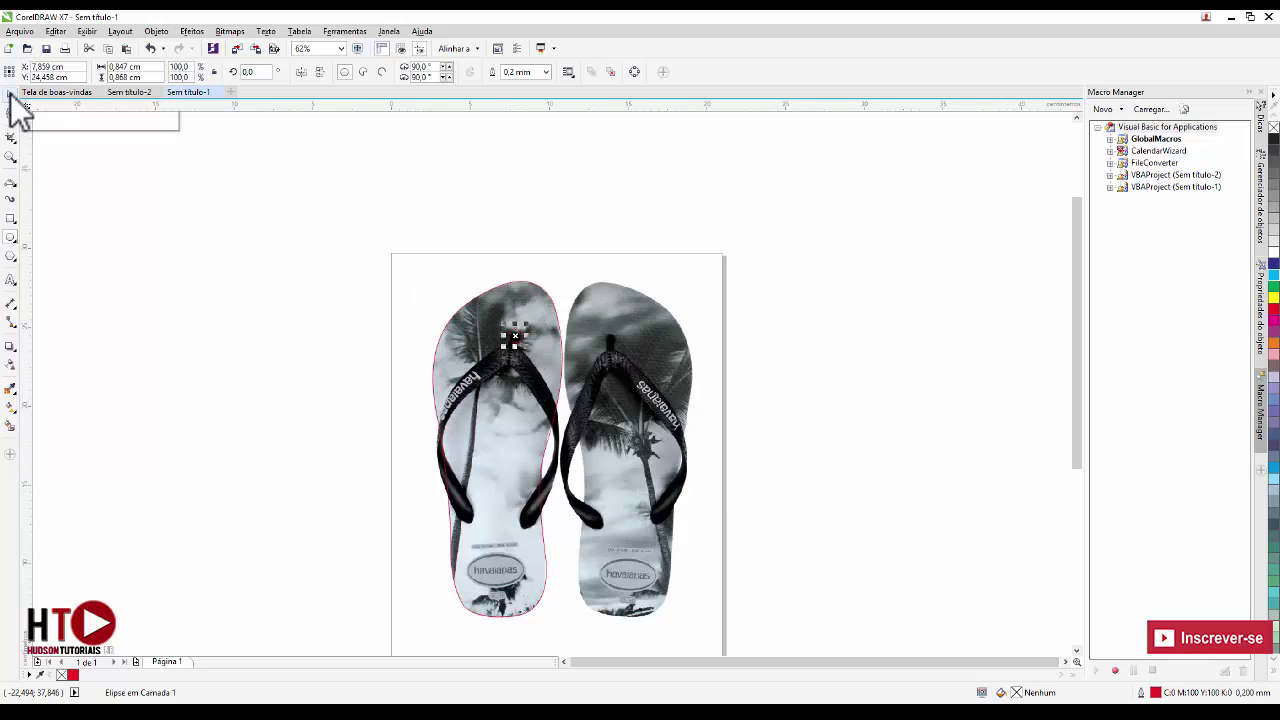
Step: Place copies of the red toe-post ellipse over the two rear strap holes of the left sandal
{"action": "left_click", "coordinate": [10, 95]}
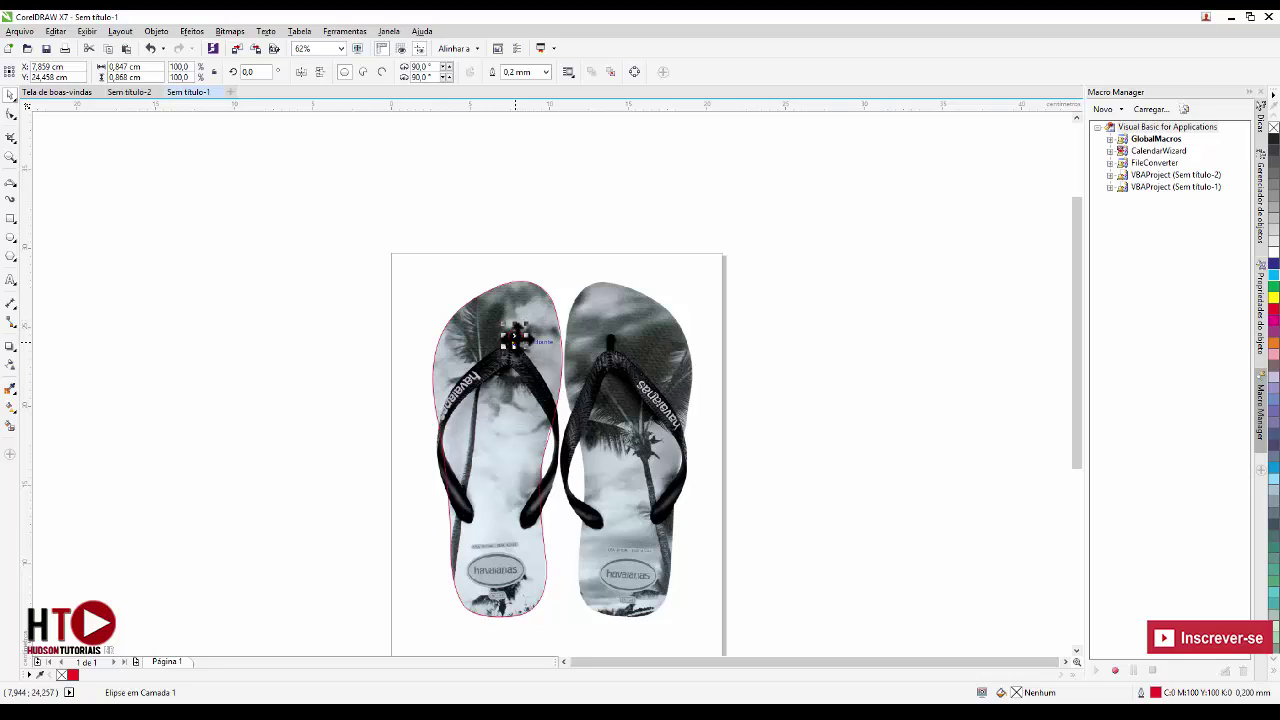
{"action": "left_click_drag", "start_coordinate": [517, 333], "coordinate": [527, 530]}
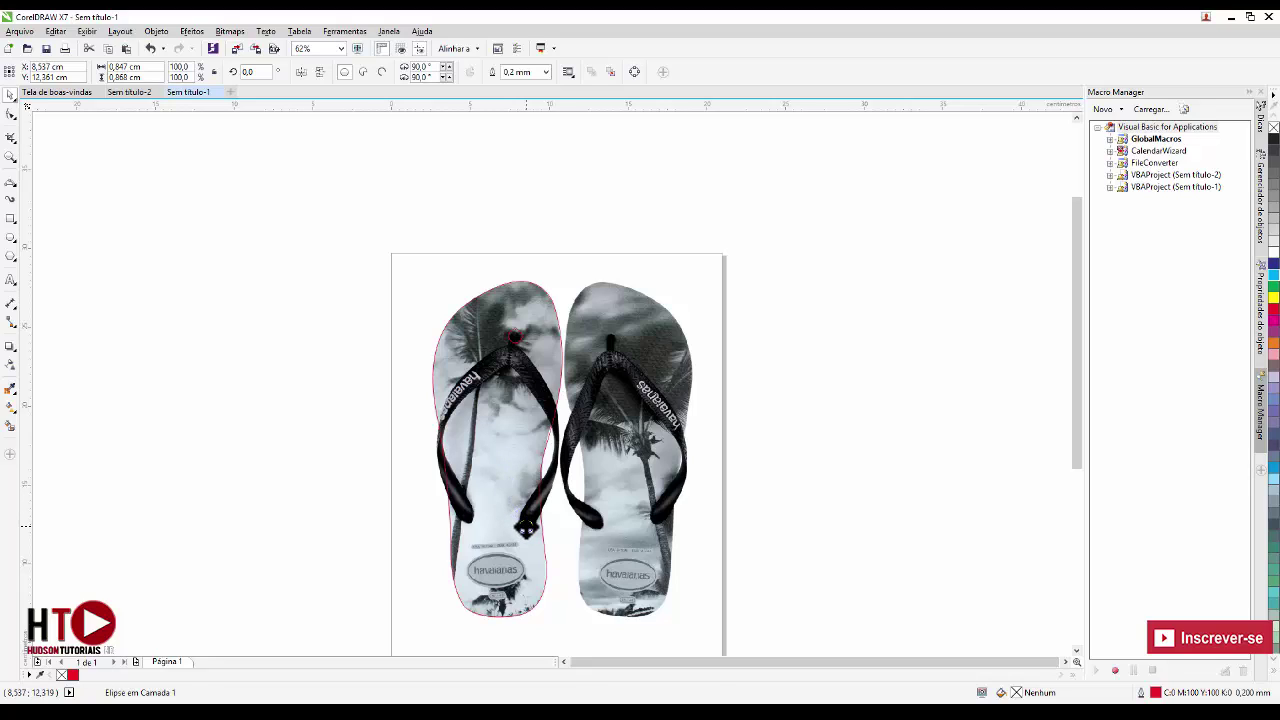
{"action": "left_click_drag", "start_coordinate": [527, 528], "coordinate": [526, 524]}
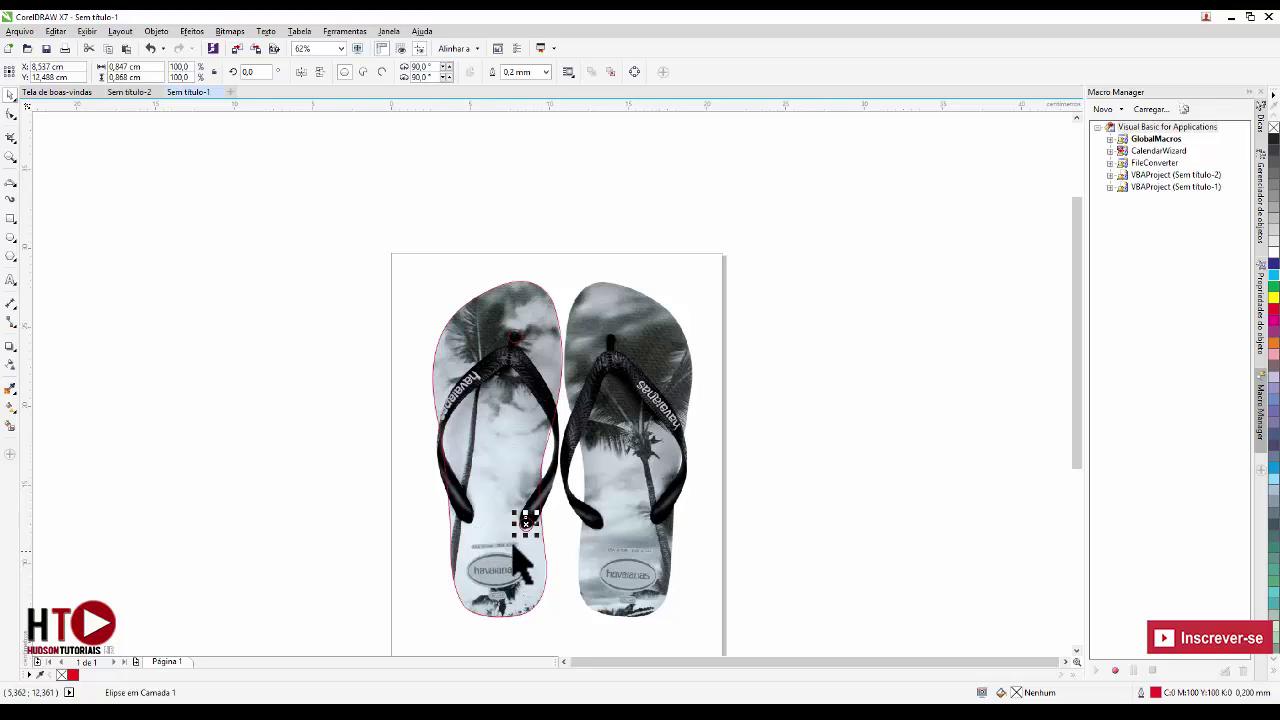
{"action": "left_click_drag", "start_coordinate": [524, 522], "coordinate": [469, 516]}
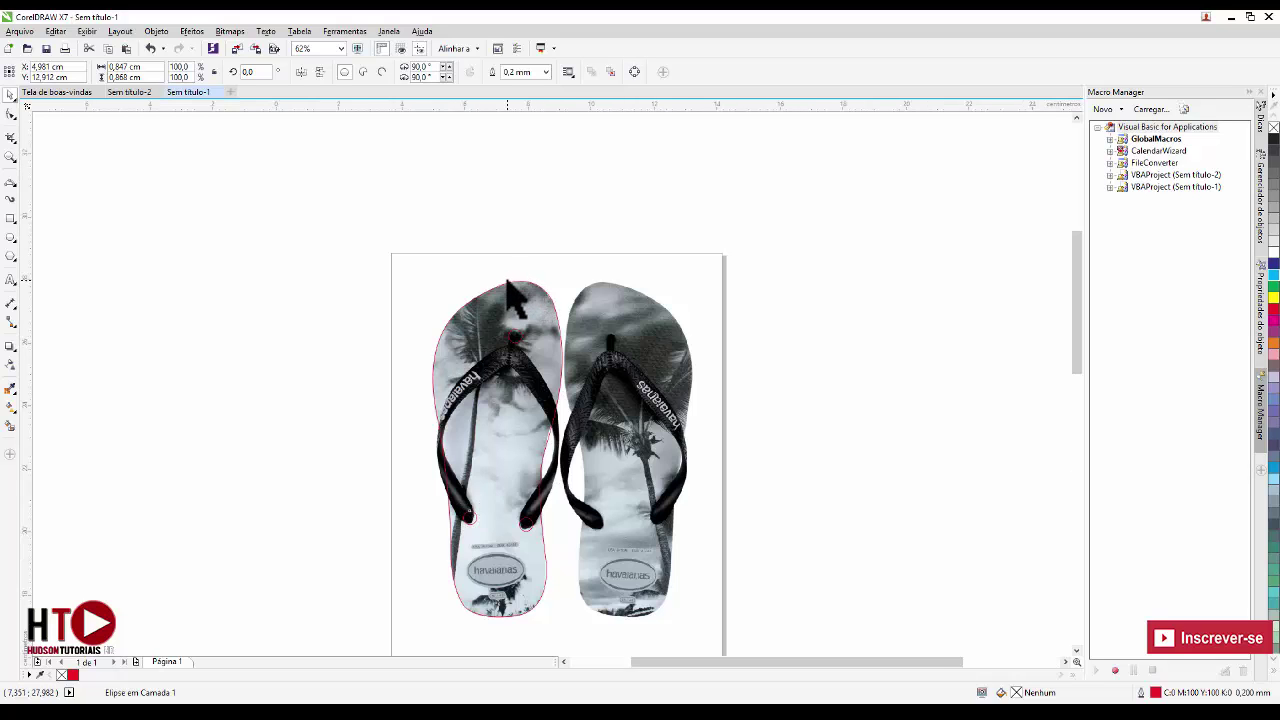
Step: Duplicate the red sandal outline in place and set the copy's outline colour to cyan (C100 M0 Y0 K0)
{"action": "scroll", "coordinate": [532, 286], "scroll_direction": "up", "scroll_amount": 2}
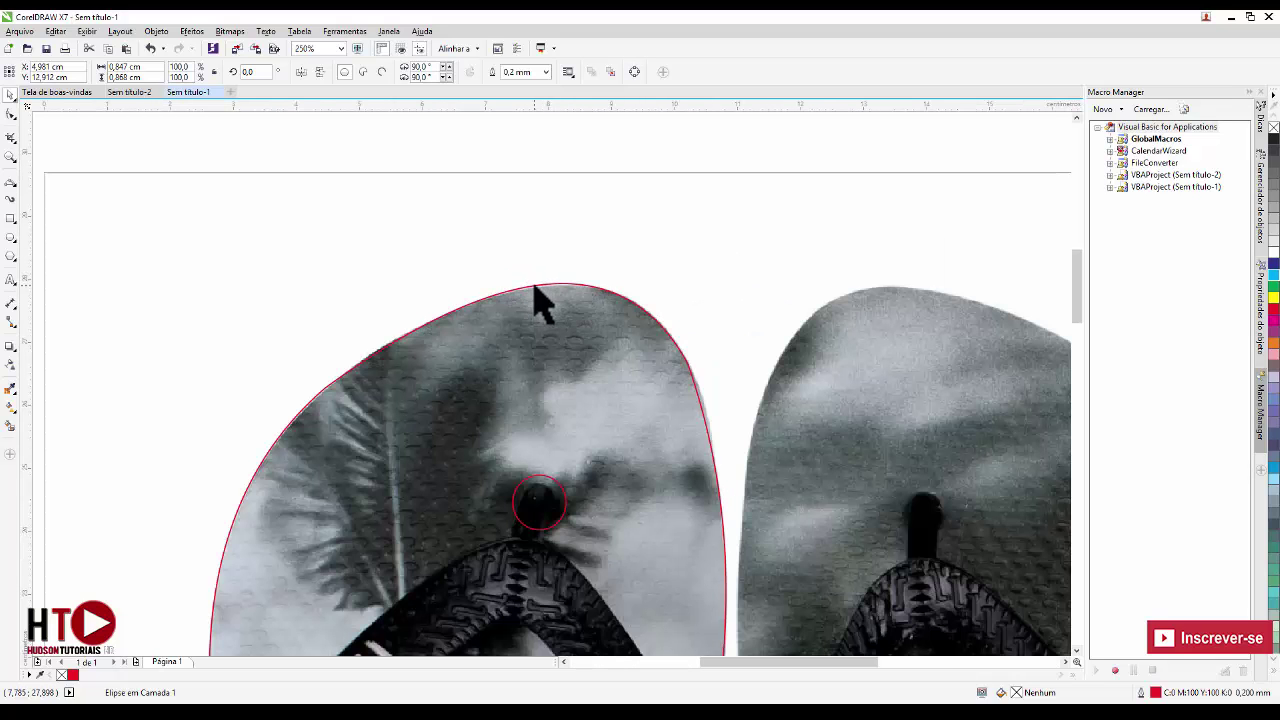
{"action": "left_click", "coordinate": [535, 287]}
{"action": "scroll", "coordinate": [545, 305], "scroll_direction": "down", "scroll_amount": 2}
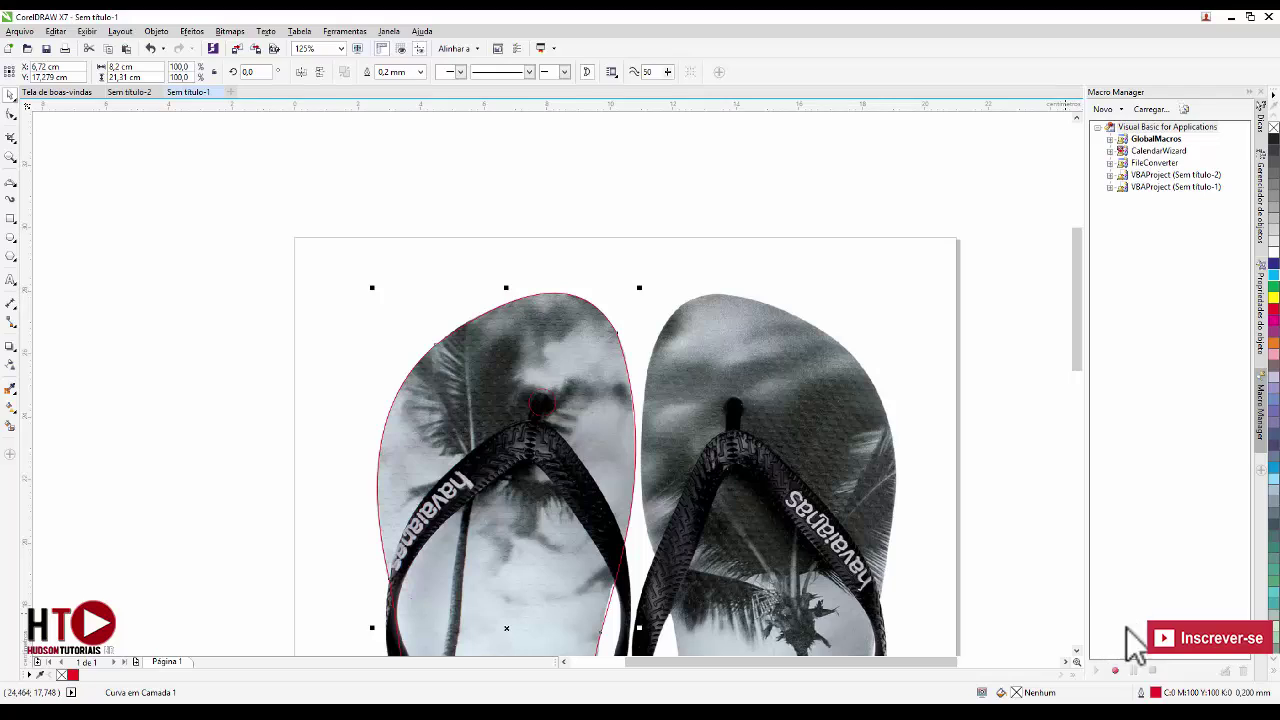
{"action": "double_click", "coordinate": [1157, 695]}
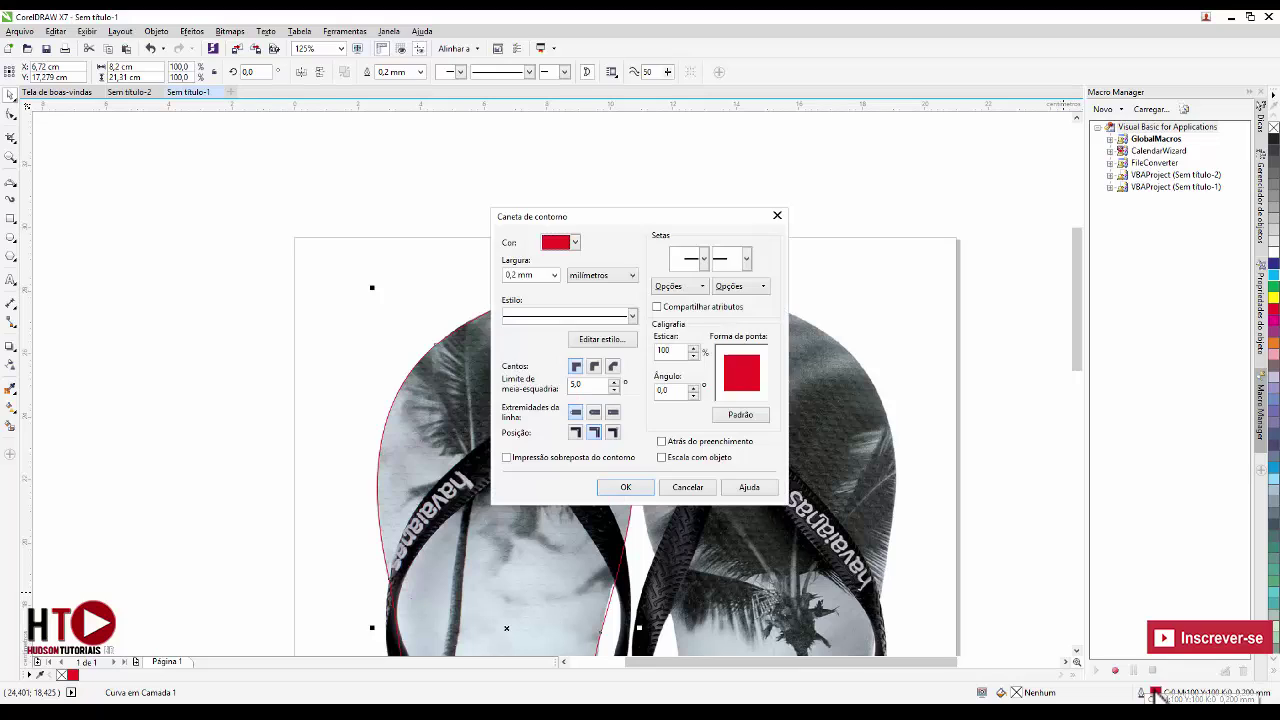
{"action": "left_click", "coordinate": [558, 243]}
{"action": "left_click", "coordinate": [547, 258]}
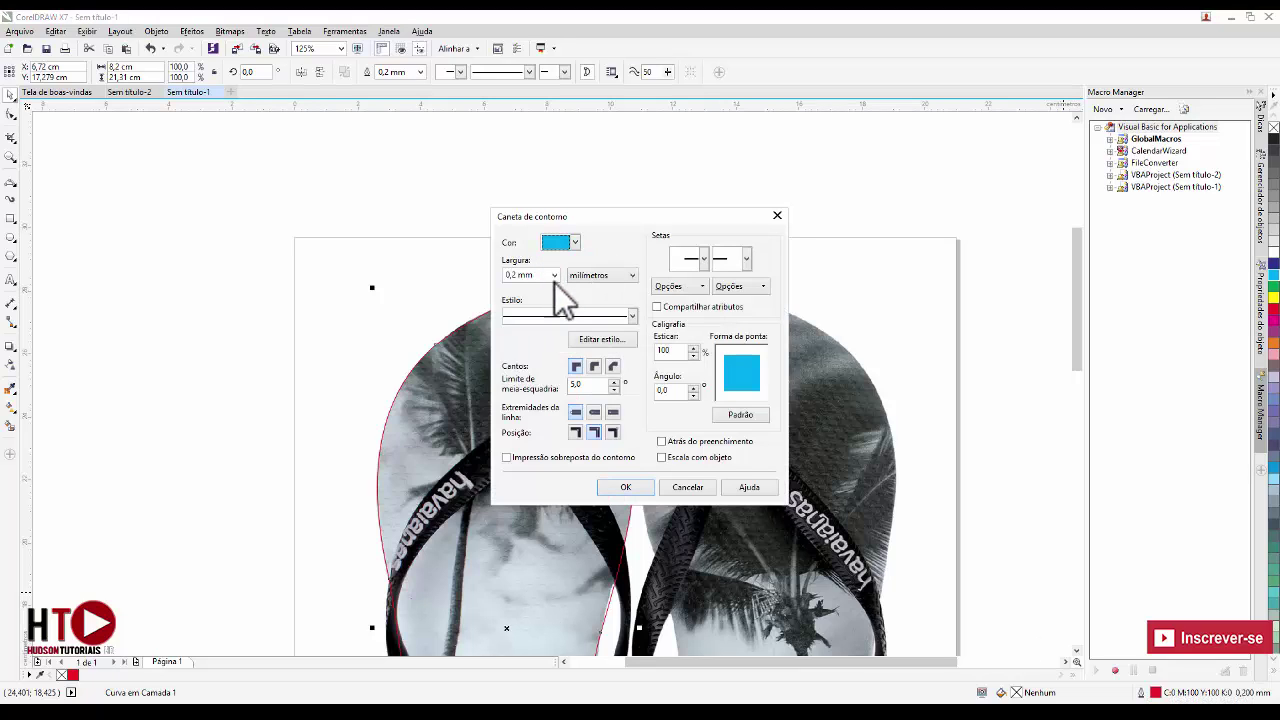
{"action": "left_click", "coordinate": [645, 488]}
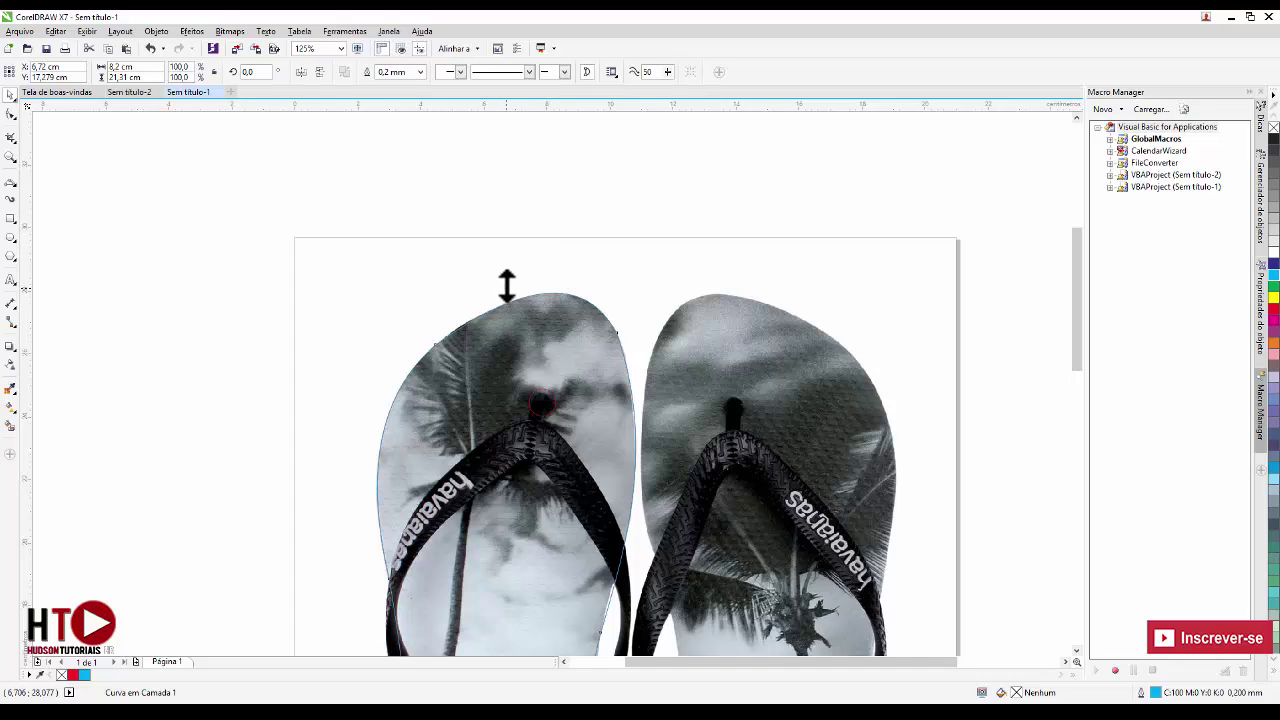
Step: Stretch the cyan outline outward on all four sides to about 8.74 cm wide and 21.82 cm high, leaving a margin around the red one
{"action": "left_click_drag", "start_coordinate": [507, 285], "coordinate": [506, 279]}
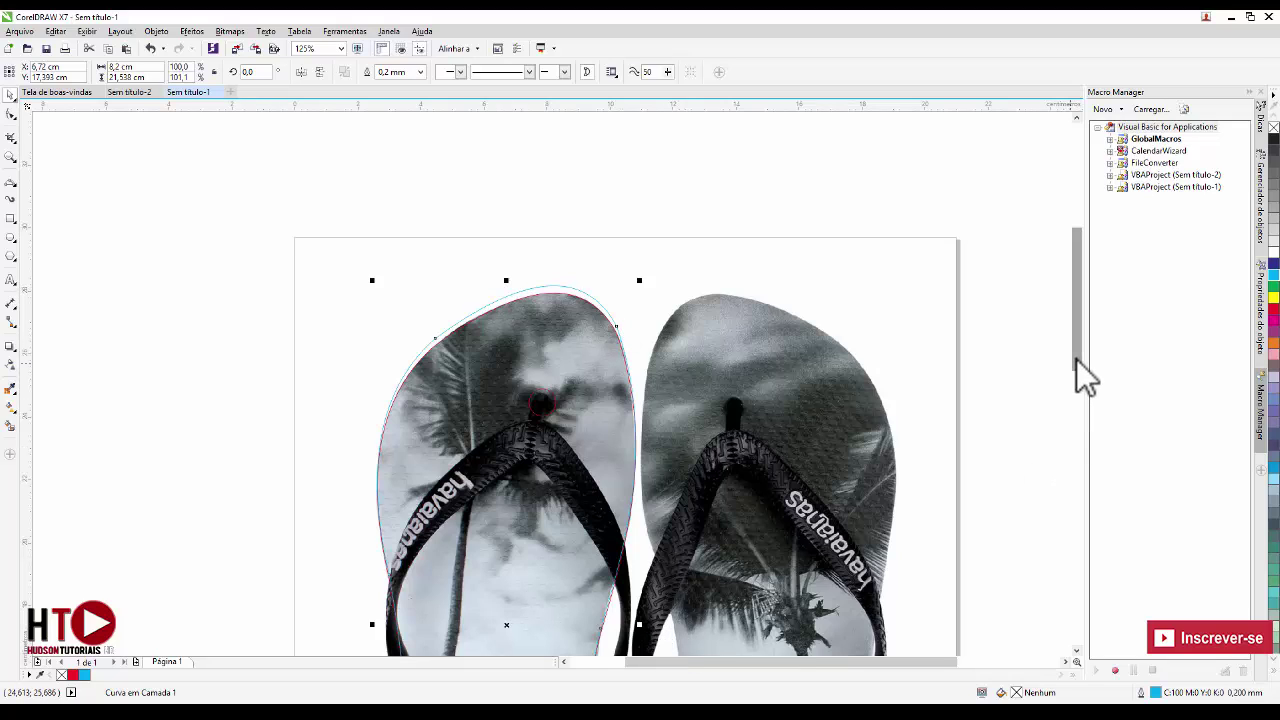
{"action": "scroll", "coordinate": [1076, 359], "scroll_direction": "down", "scroll_amount": 2}
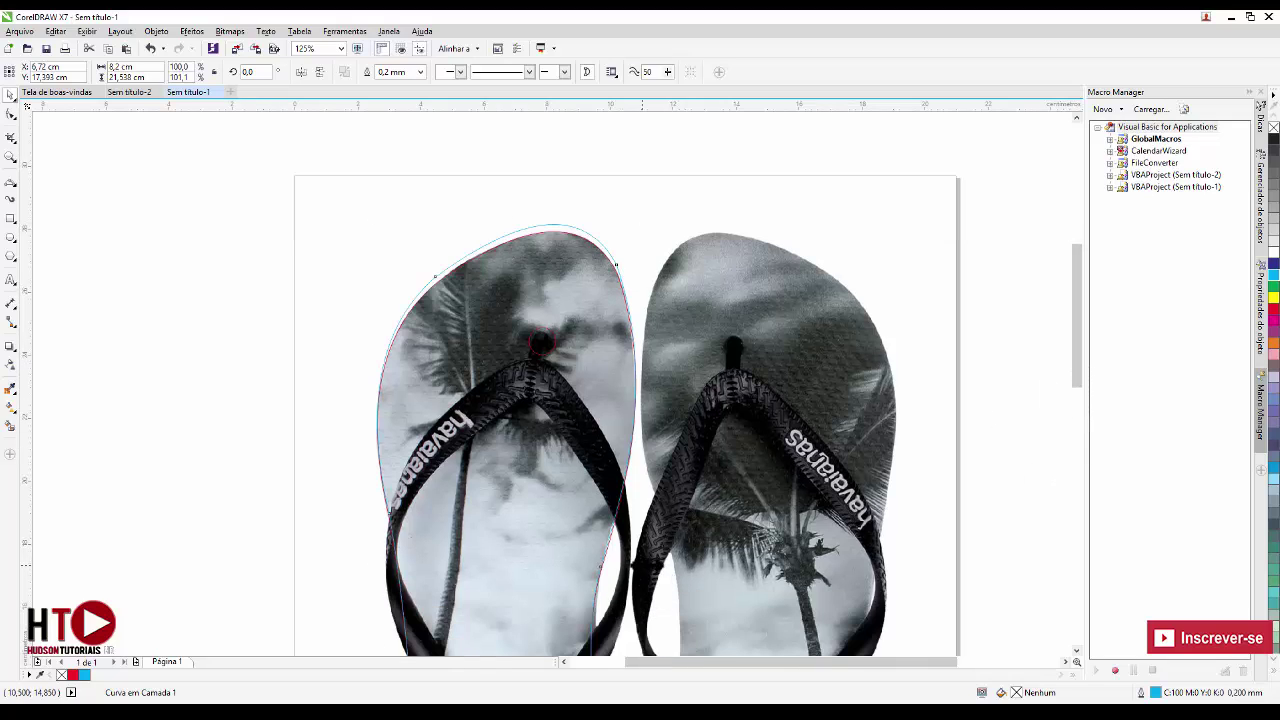
{"action": "left_click_drag", "start_coordinate": [646, 563], "coordinate": [655, 563]}
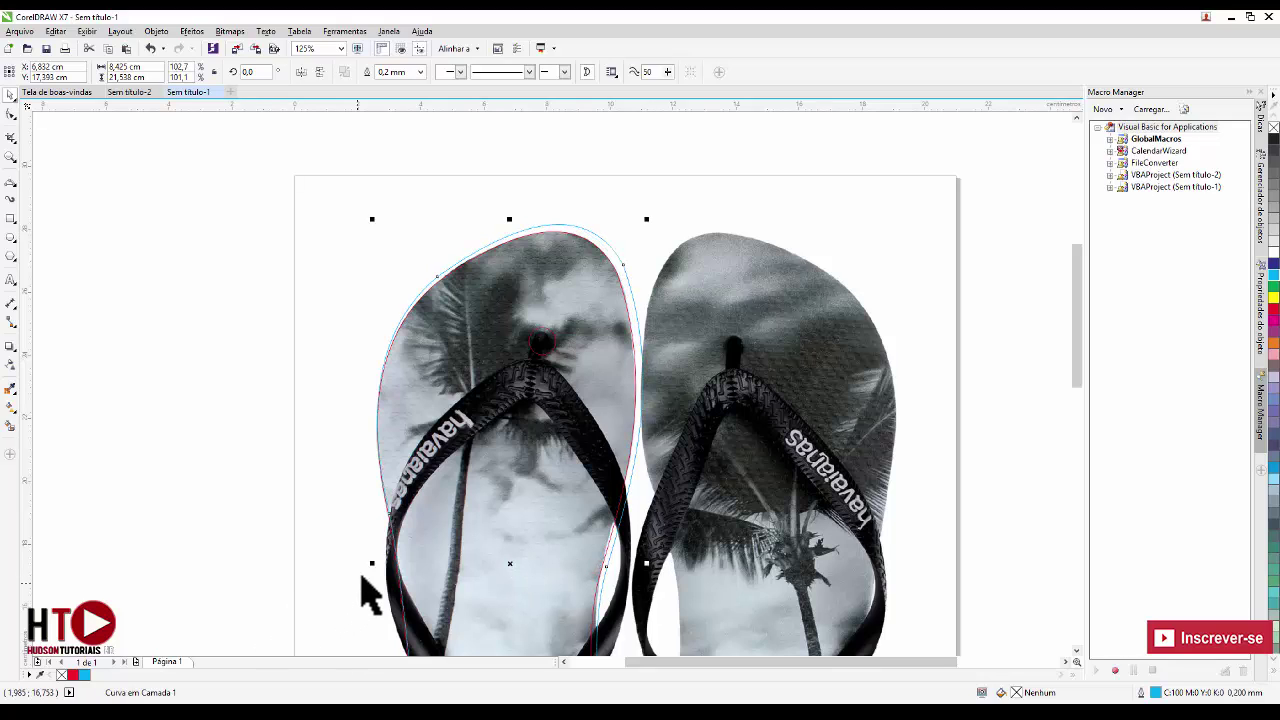
{"action": "left_click_drag", "start_coordinate": [368, 563], "coordinate": [363, 563]}
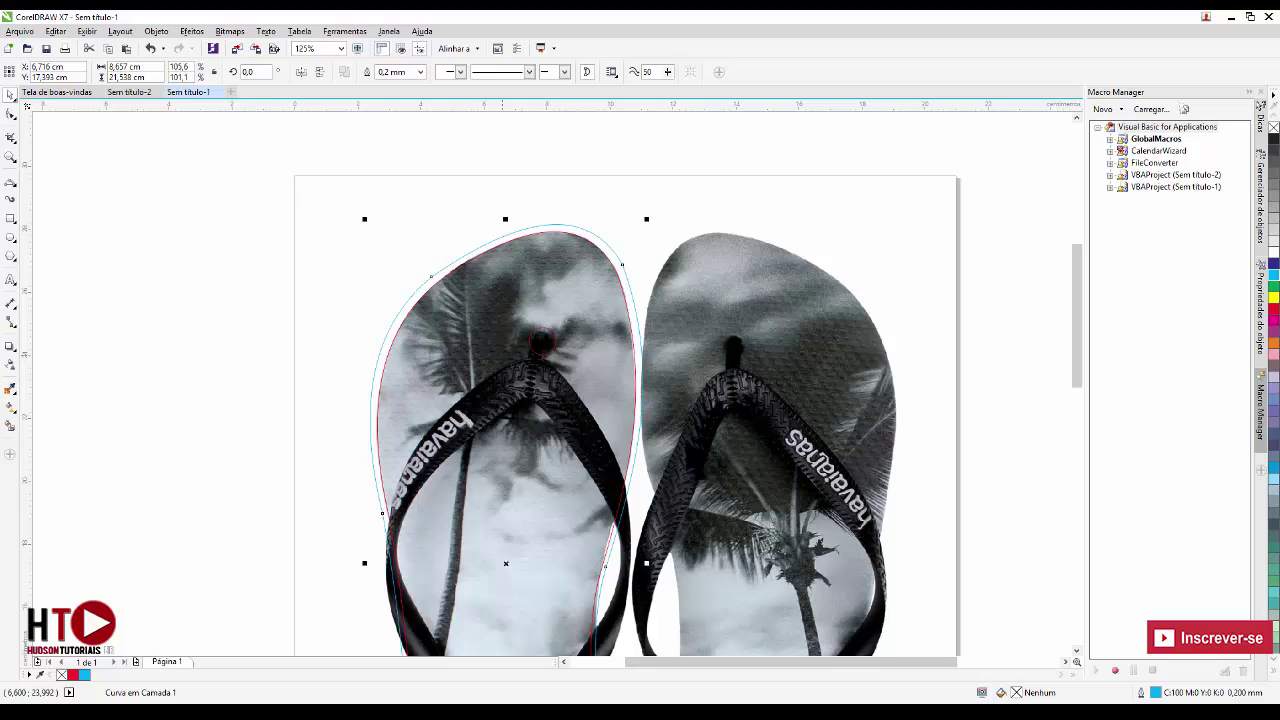
{"action": "left_click_drag", "start_coordinate": [1074, 340], "coordinate": [1076, 401]}
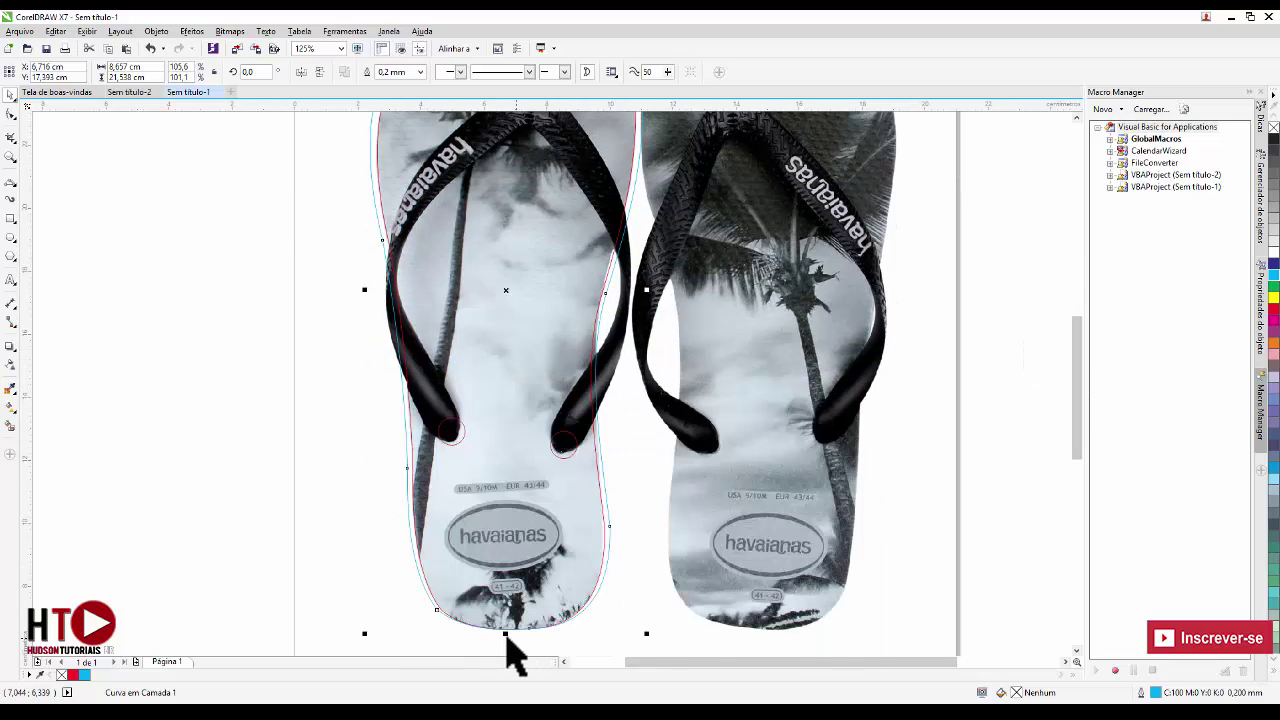
{"action": "left_click_drag", "start_coordinate": [507, 640], "coordinate": [507, 646]}
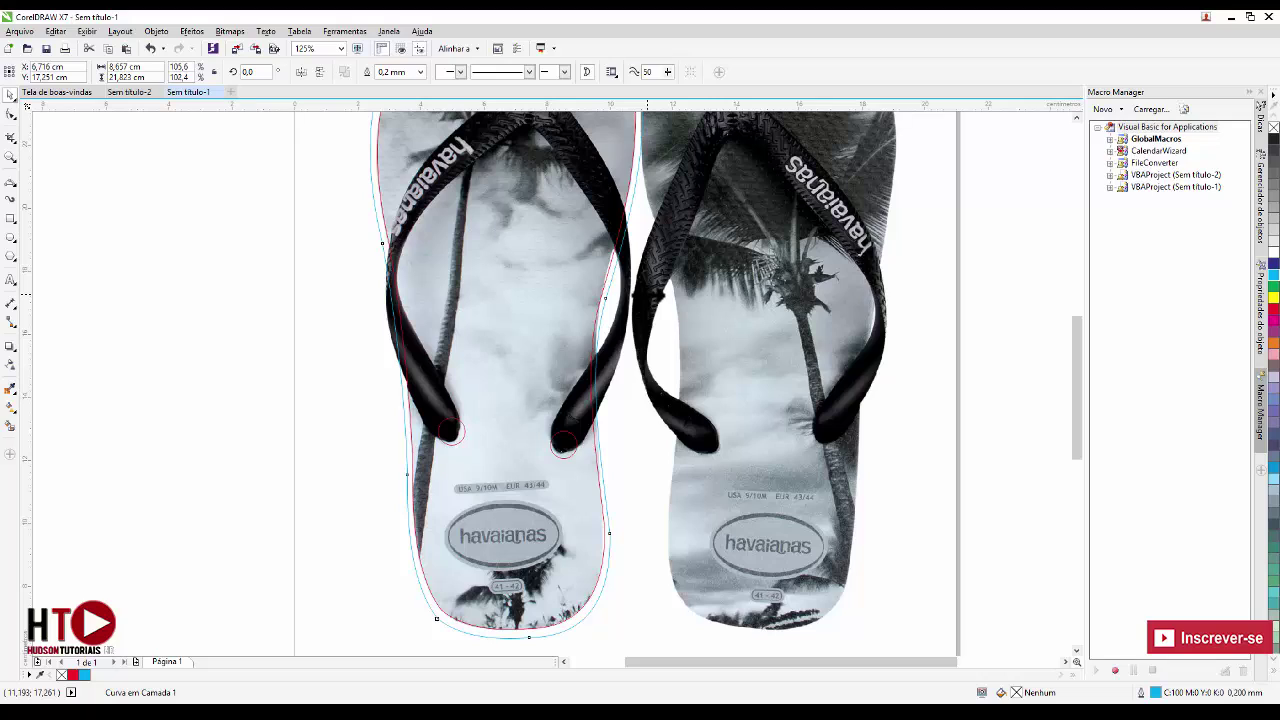
{"action": "left_click_drag", "start_coordinate": [647, 290], "coordinate": [609, 295]}
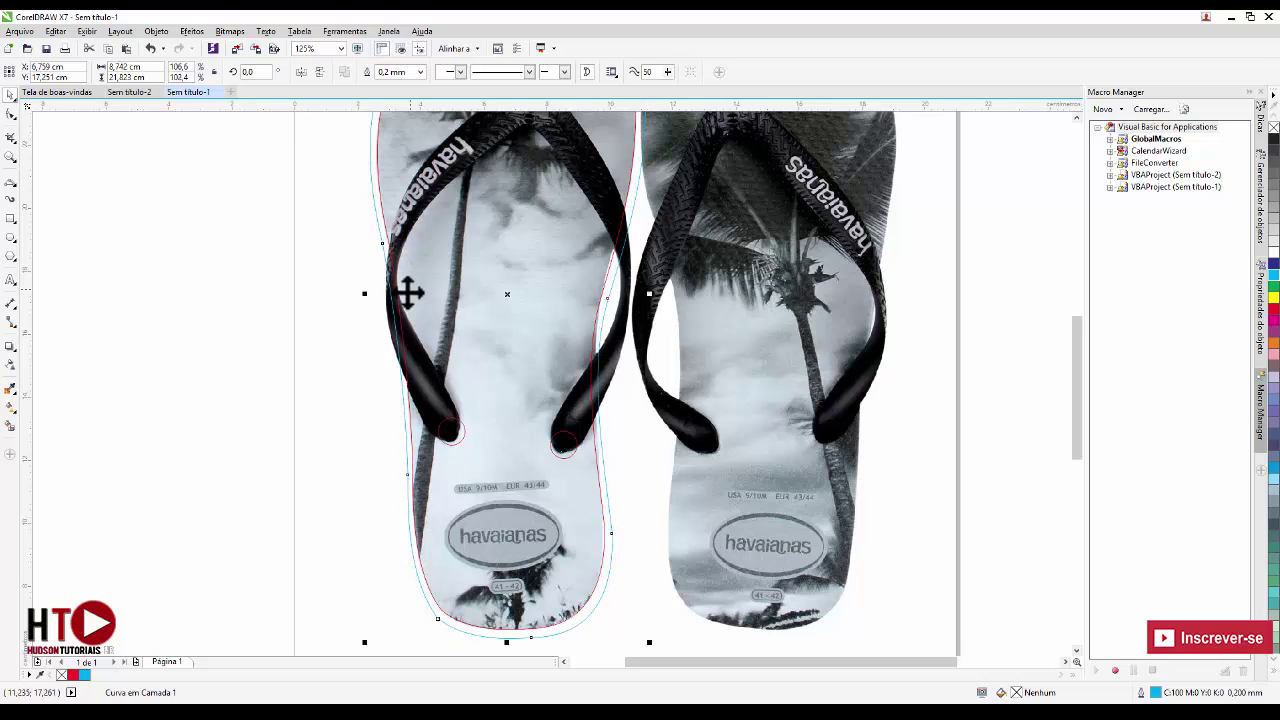
Step: Unlock the sandal photo and delete it, leaving only the traced outlines and hole ellipses
{"action": "scroll", "coordinate": [577, 294], "scroll_direction": "down", "scroll_amount": 1}
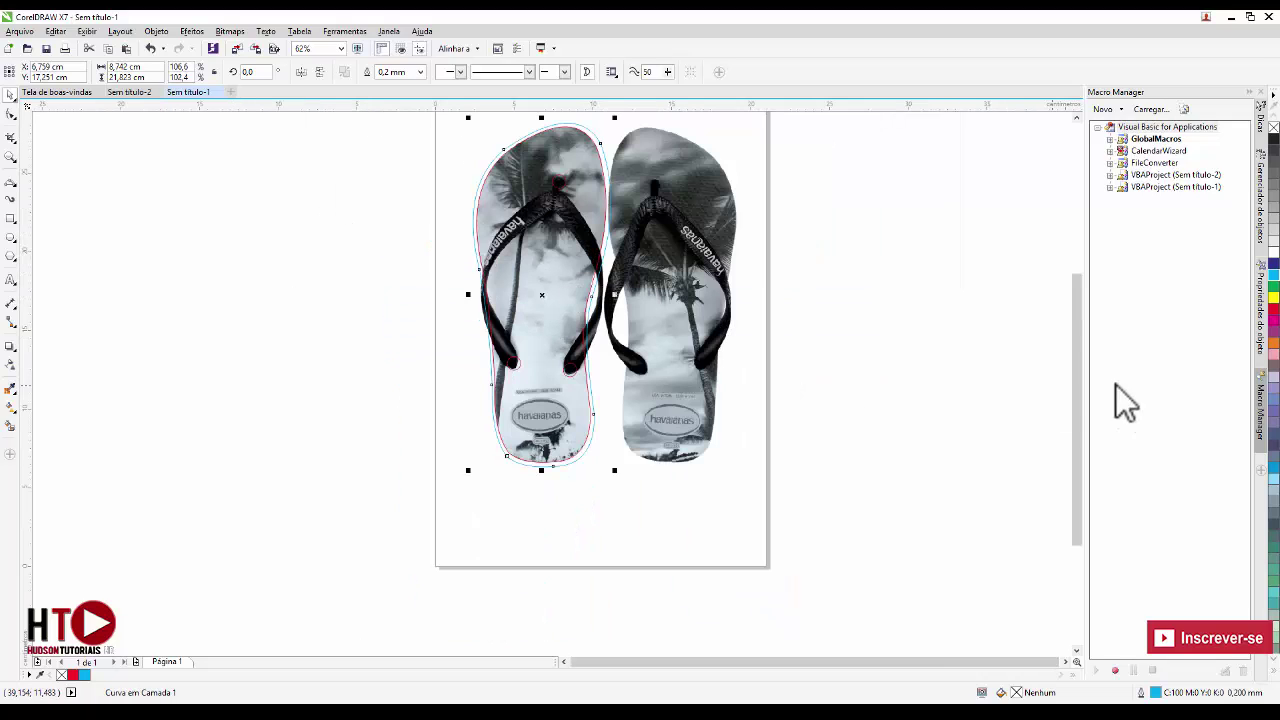
{"action": "scroll", "coordinate": [1074, 312], "scroll_direction": "up", "scroll_amount": 2}
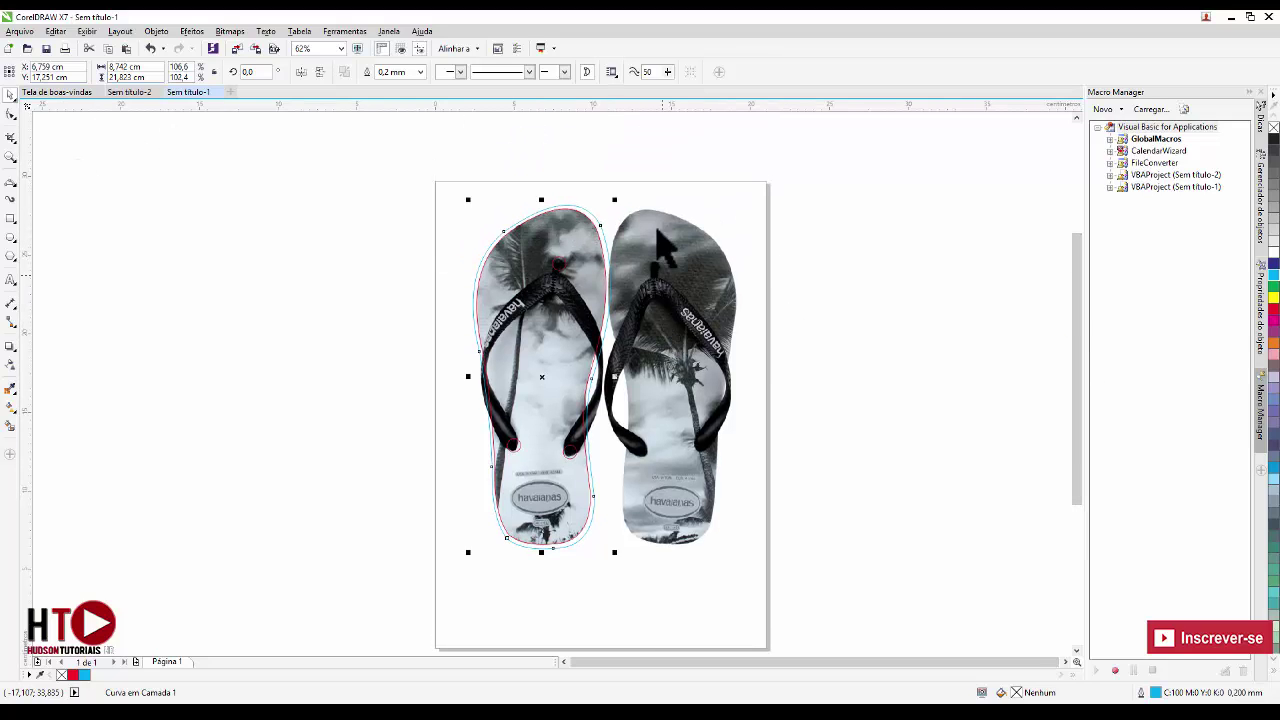
{"action": "left_click", "coordinate": [255, 200]}
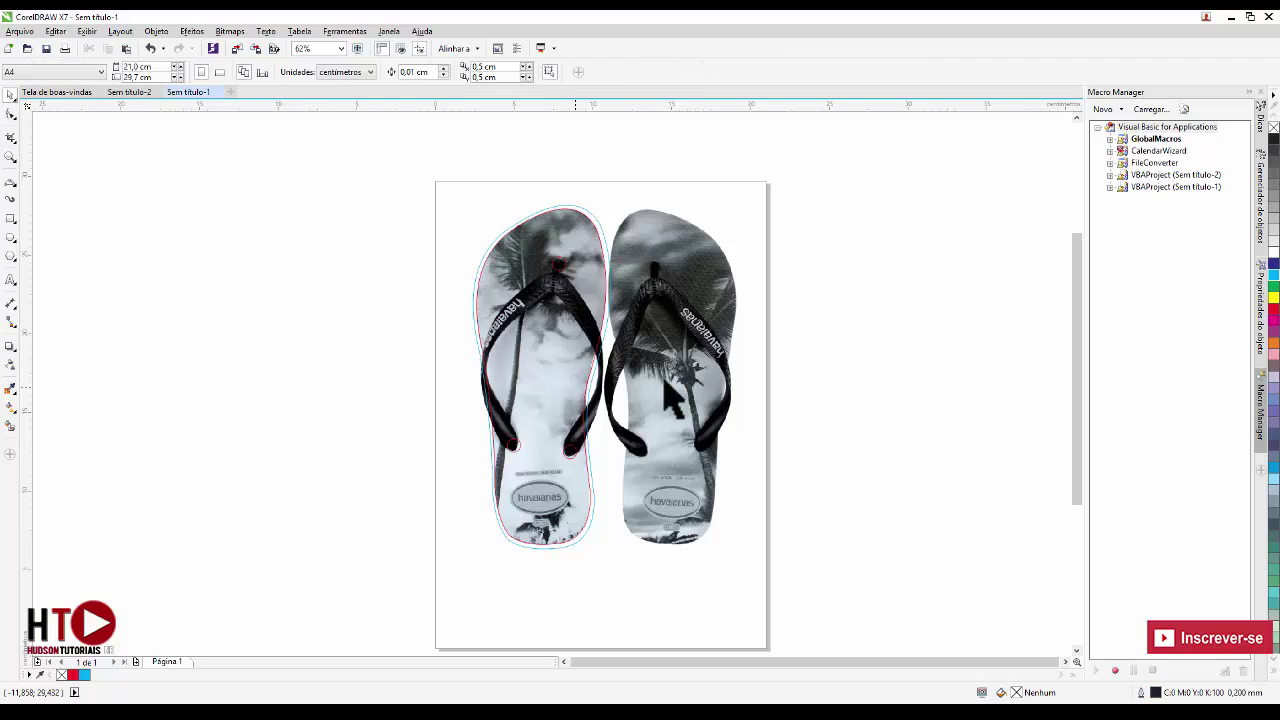
{"action": "right_click", "coordinate": [707, 286]}
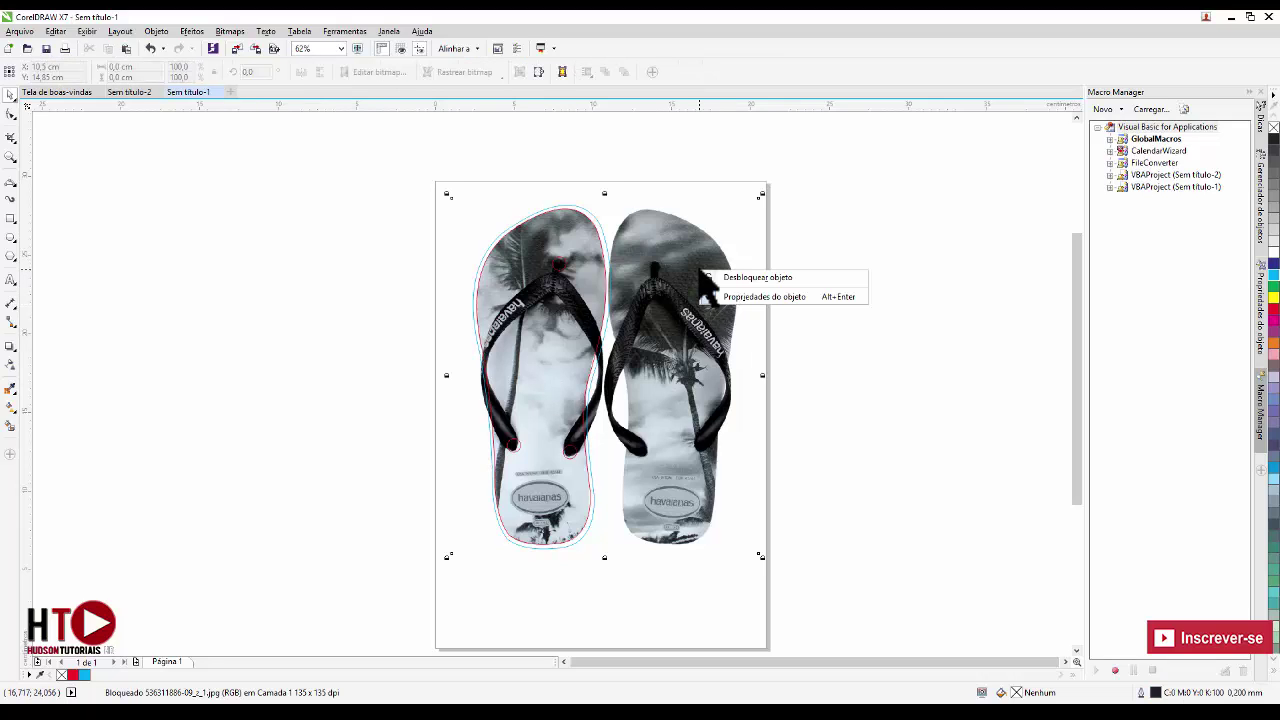
{"action": "left_click", "coordinate": [756, 277]}
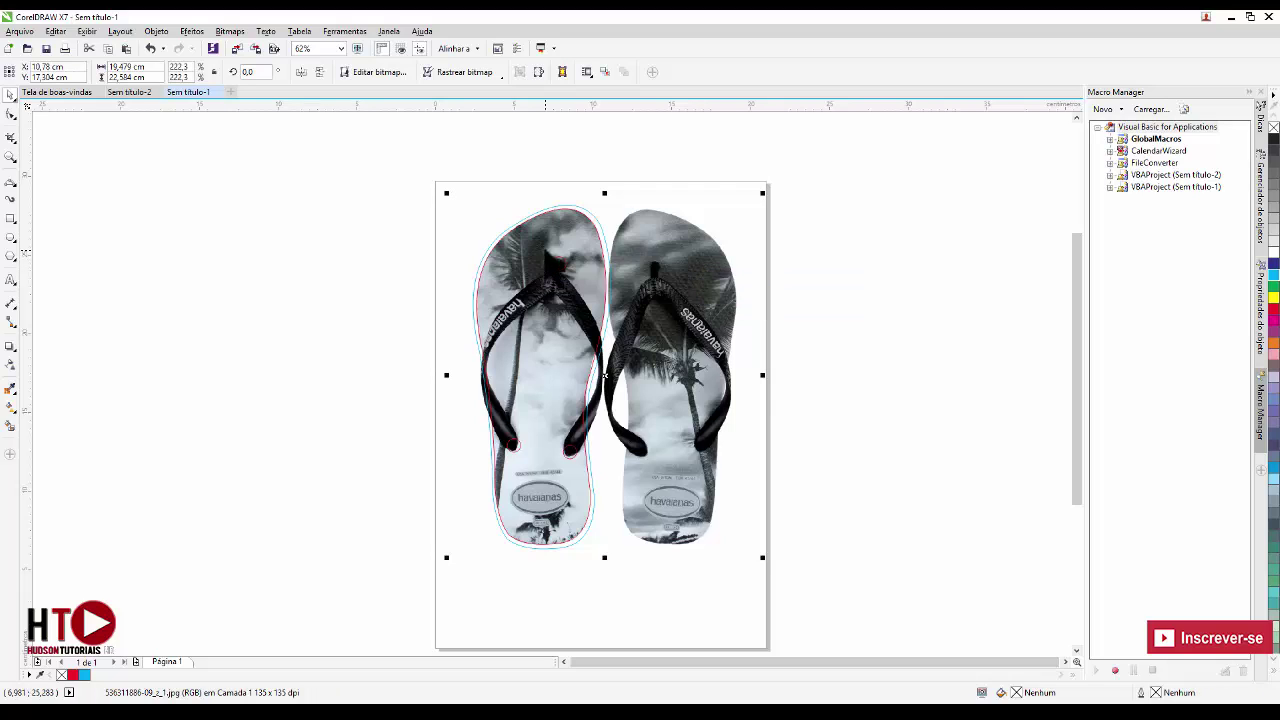
{"action": "key", "text": "Delete"}
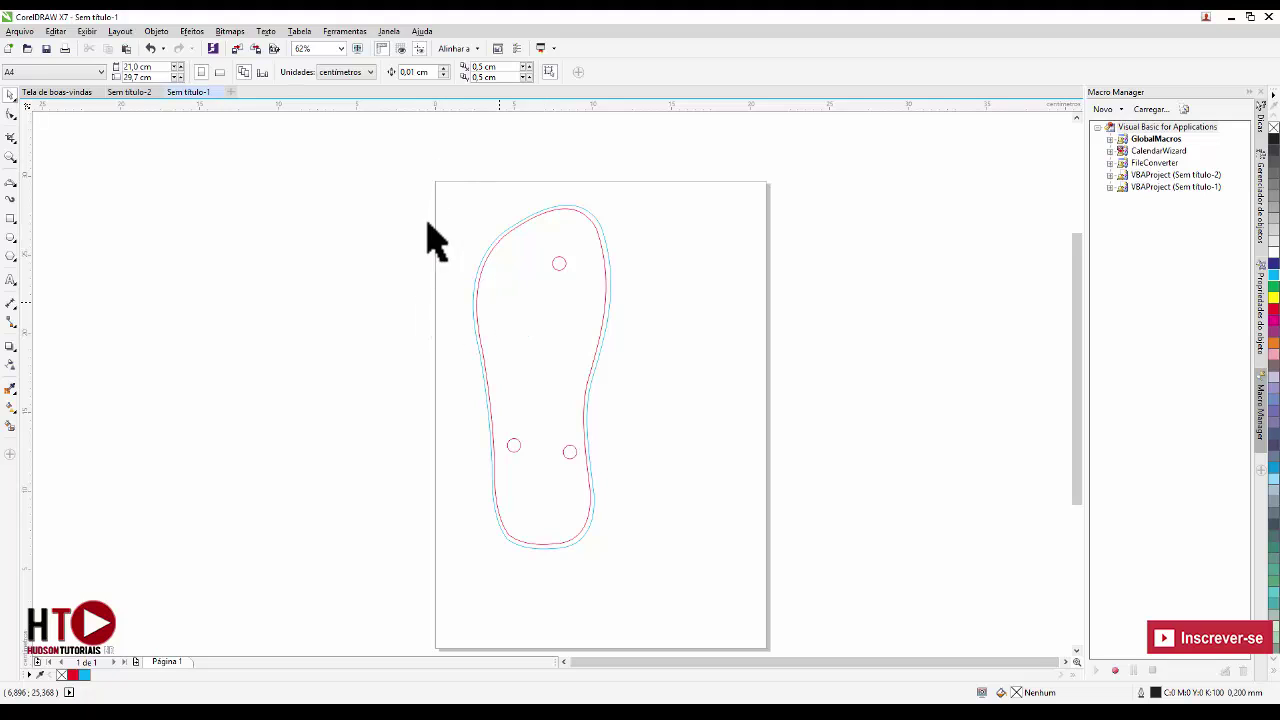
Step: Move both sandal outlines and the three hole ellipses together close to the page's left edge
{"action": "left_click_drag", "start_coordinate": [394, 156], "coordinate": [745, 648]}
{"action": "left_click_drag", "start_coordinate": [543, 377], "coordinate": [508, 402]}
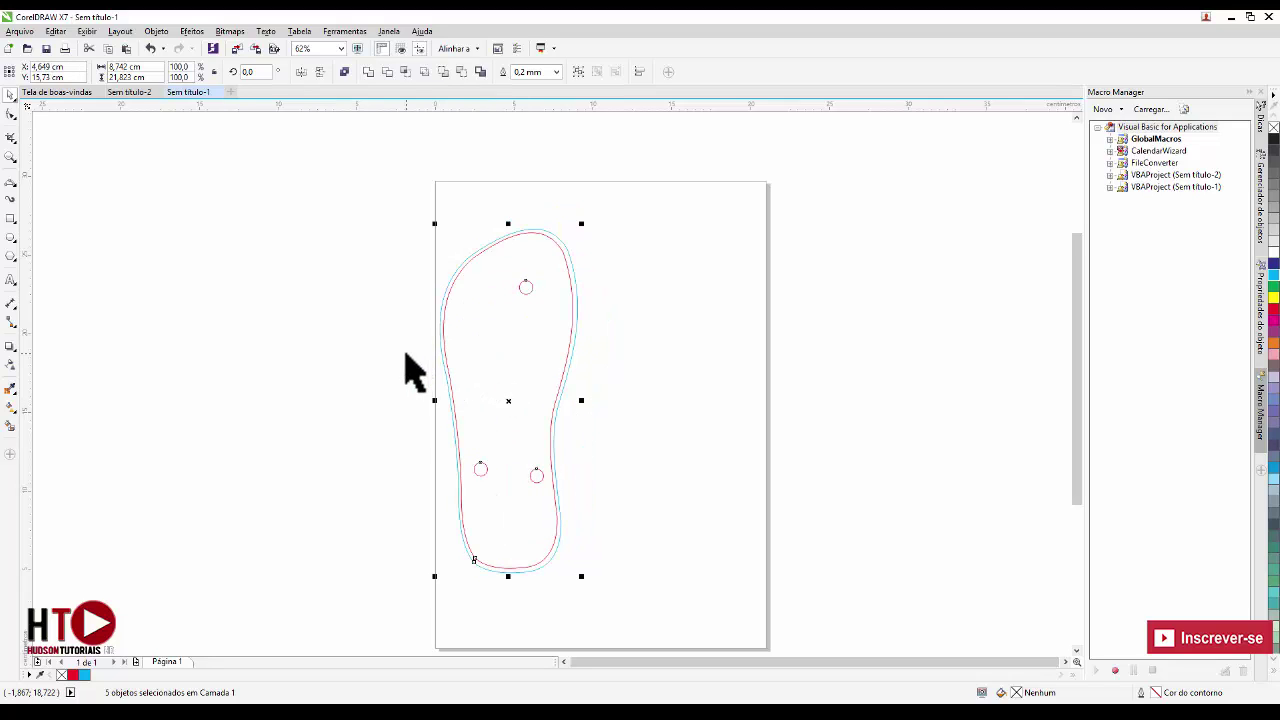
{"action": "left_click", "coordinate": [345, 262]}
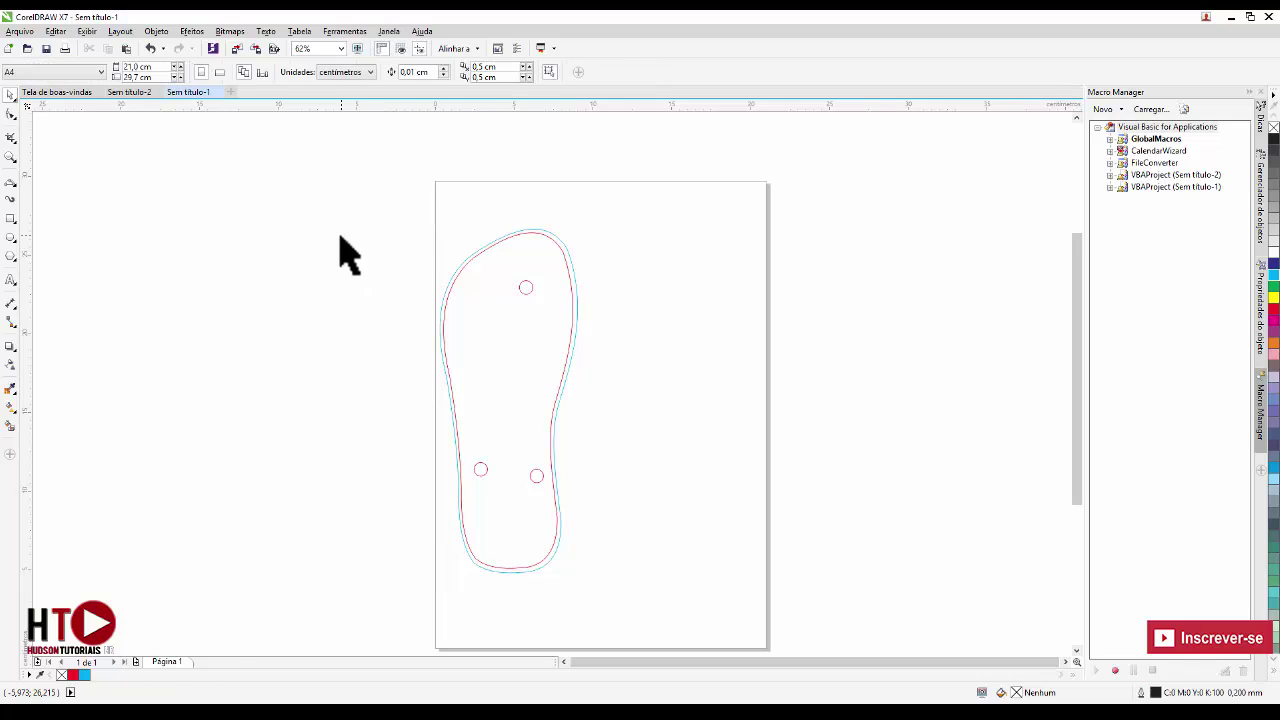
Step: Turn the outer cyan sandal outline into an empty PowerClip container
{"action": "scroll", "coordinate": [520, 242], "scroll_direction": "up", "scroll_amount": 3}
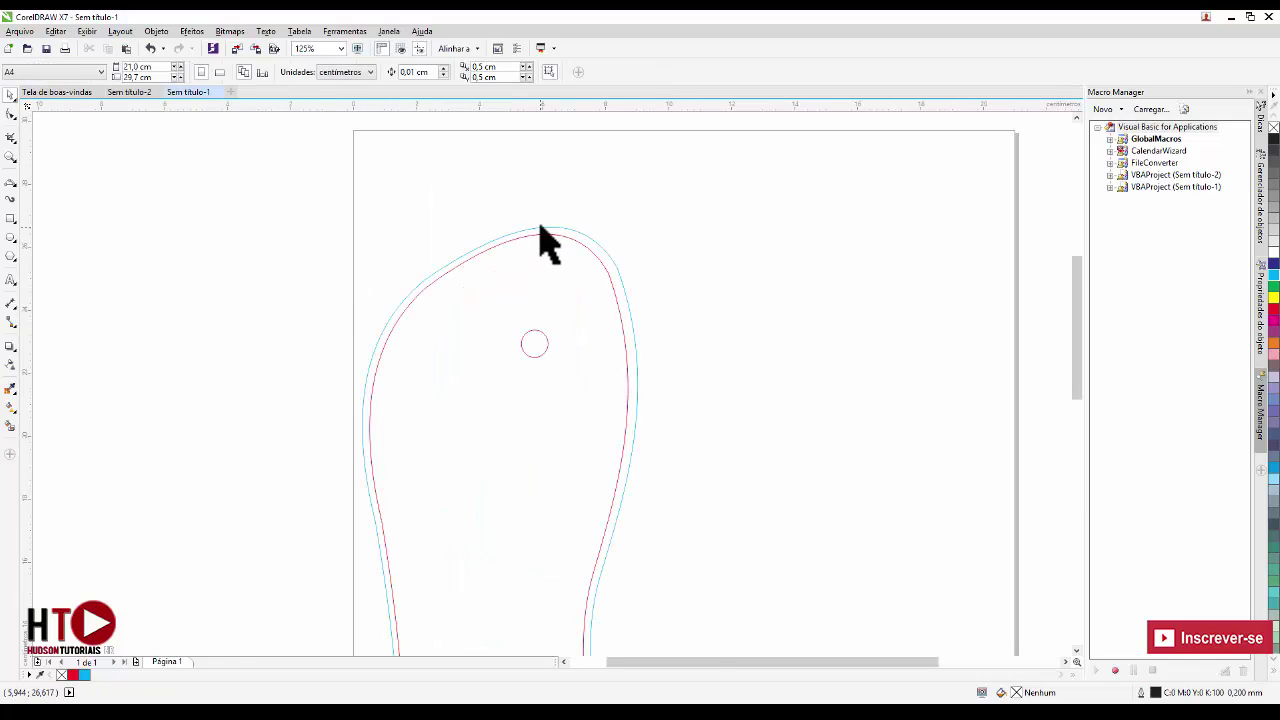
{"action": "scroll", "coordinate": [537, 225], "scroll_direction": "up", "scroll_amount": 3}
{"action": "scroll", "coordinate": [545, 245], "scroll_direction": "down", "scroll_amount": 2}
{"action": "scroll", "coordinate": [503, 251], "scroll_direction": "up", "scroll_amount": 4}
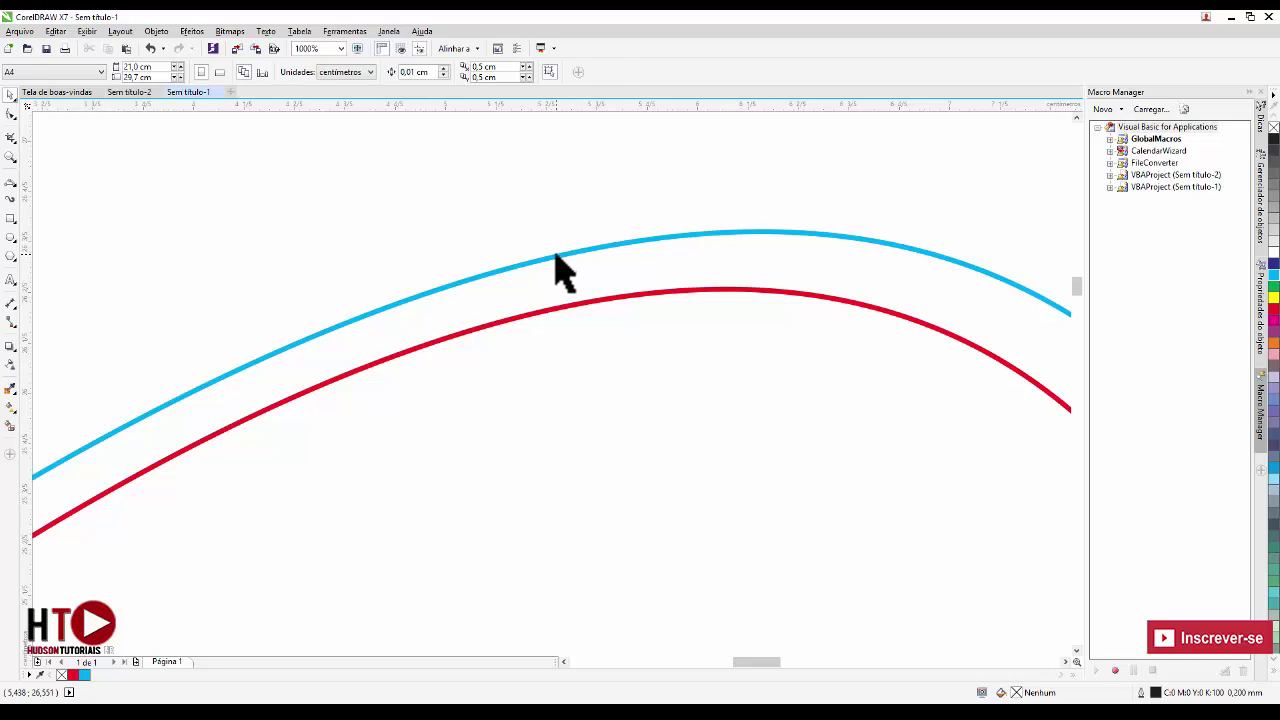
{"action": "left_click", "coordinate": [556, 258]}
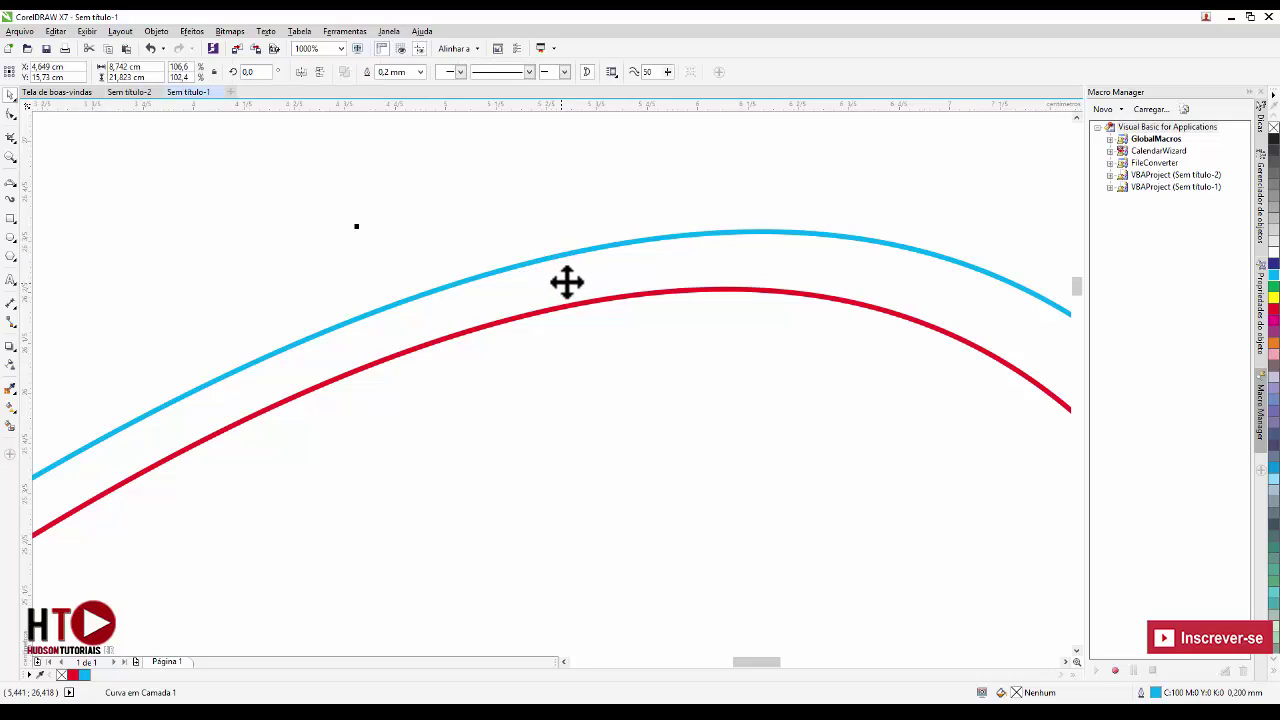
{"action": "scroll", "coordinate": [592, 399], "scroll_direction": "down", "scroll_amount": 3}
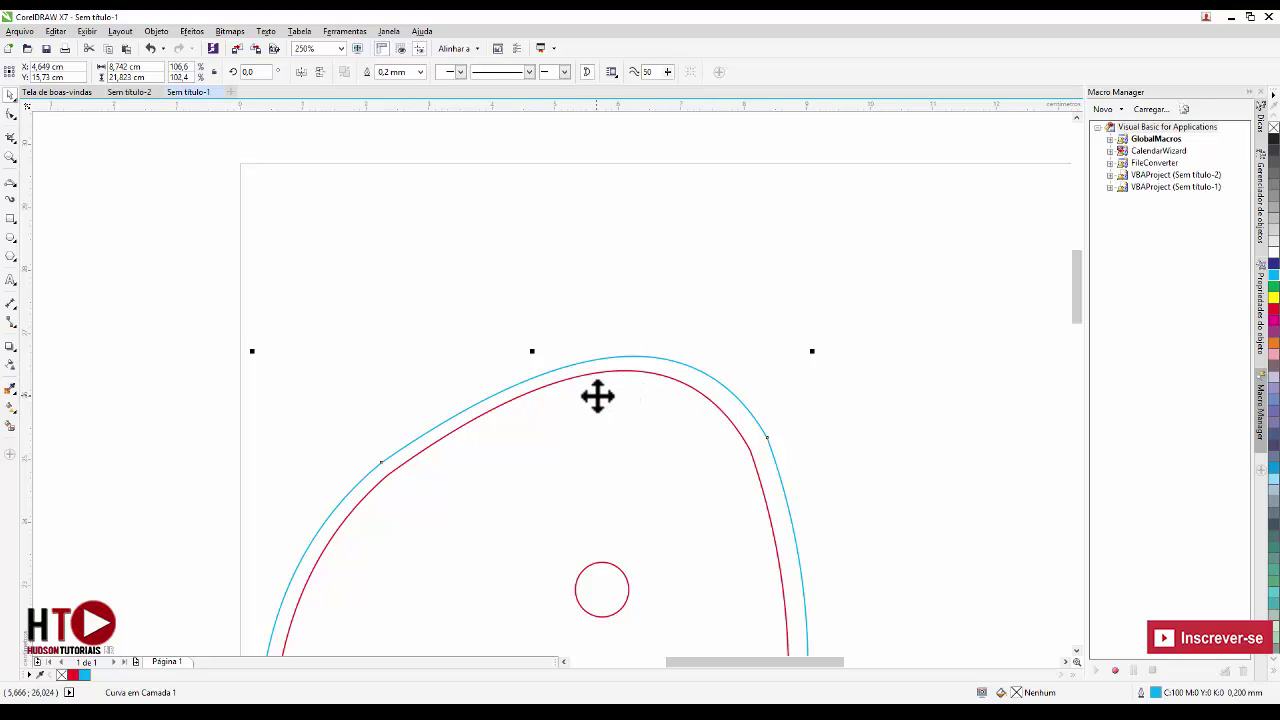
{"action": "right_click", "coordinate": [597, 396]}
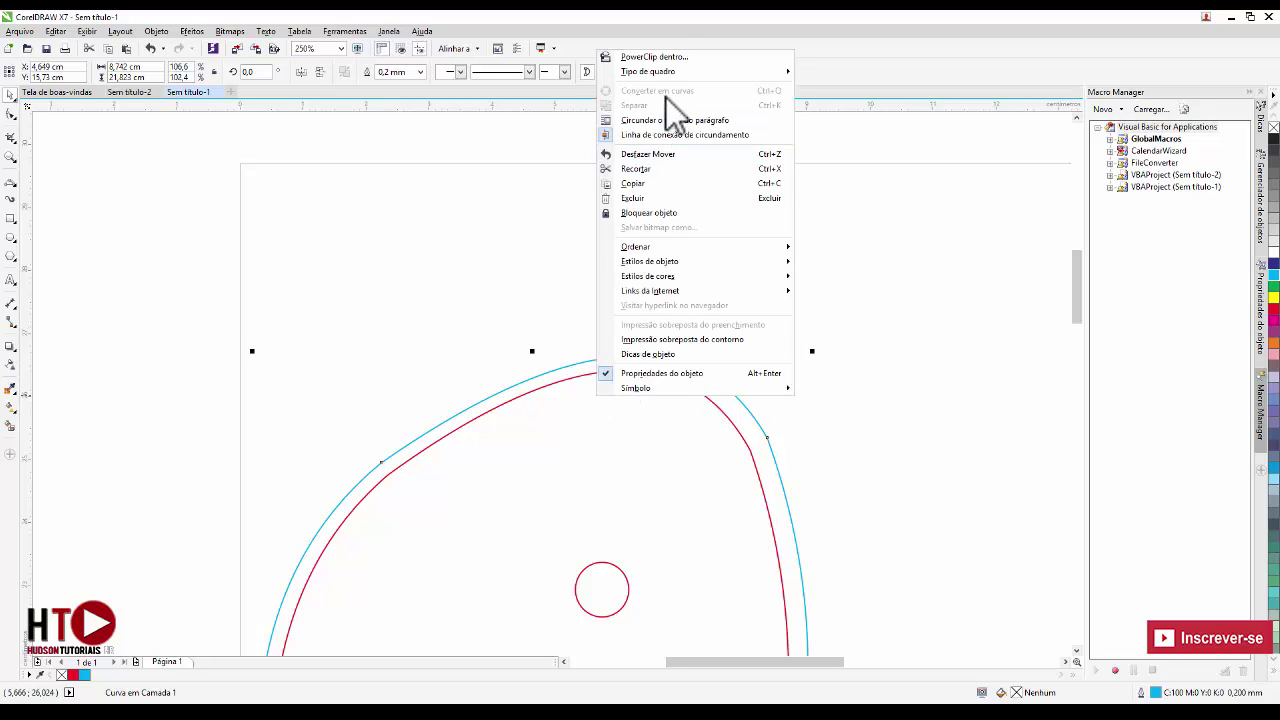
{"action": "mouse_move", "coordinate": [681, 73]}
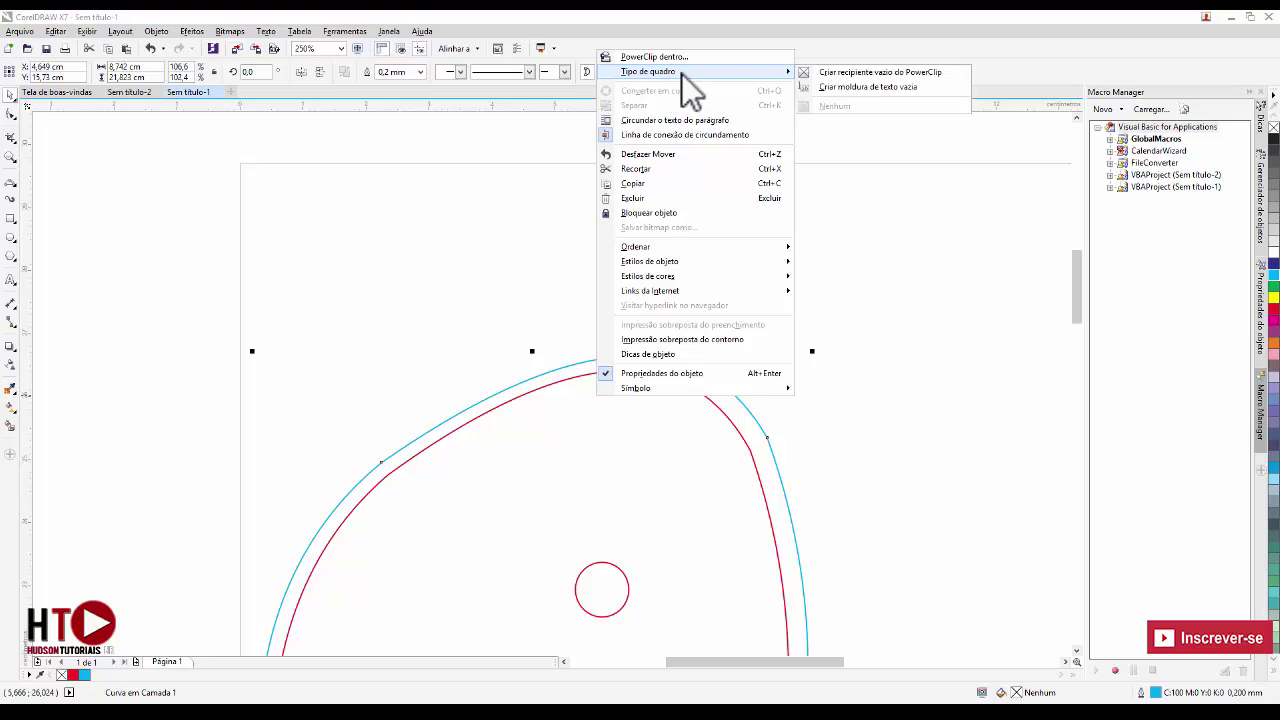
{"action": "left_click", "coordinate": [856, 77]}
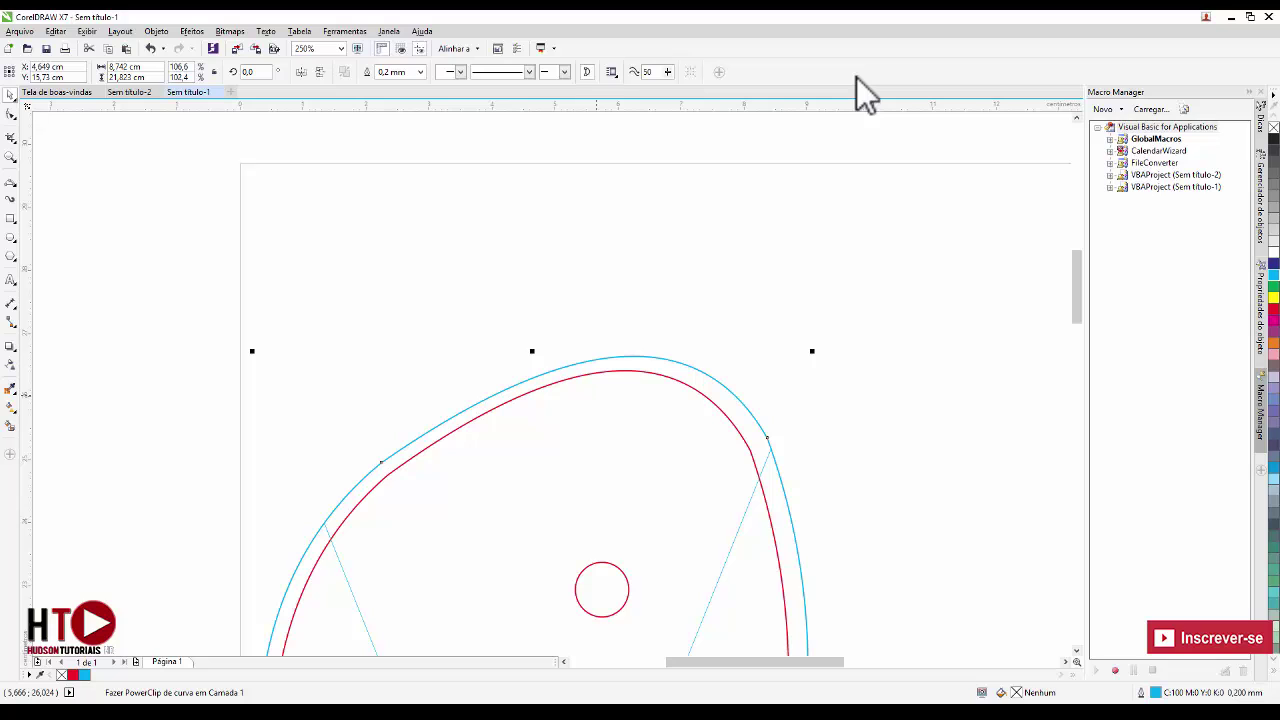
Step: Make a horizontally mirrored copy of the complete sandal template, with outlines and holes, and place it beside the original on the page
{"action": "scroll", "coordinate": [277, 243], "scroll_direction": "down", "scroll_amount": 5}
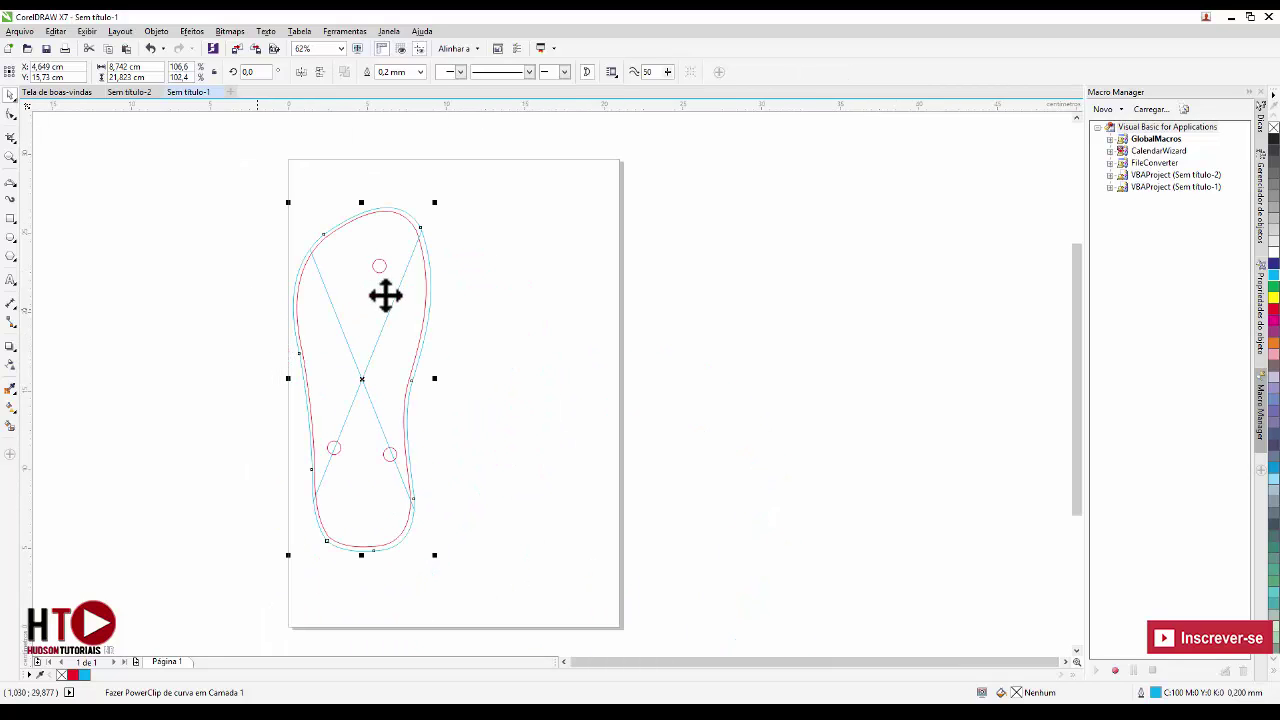
{"action": "scroll", "coordinate": [351, 277], "scroll_direction": "up", "scroll_amount": 2}
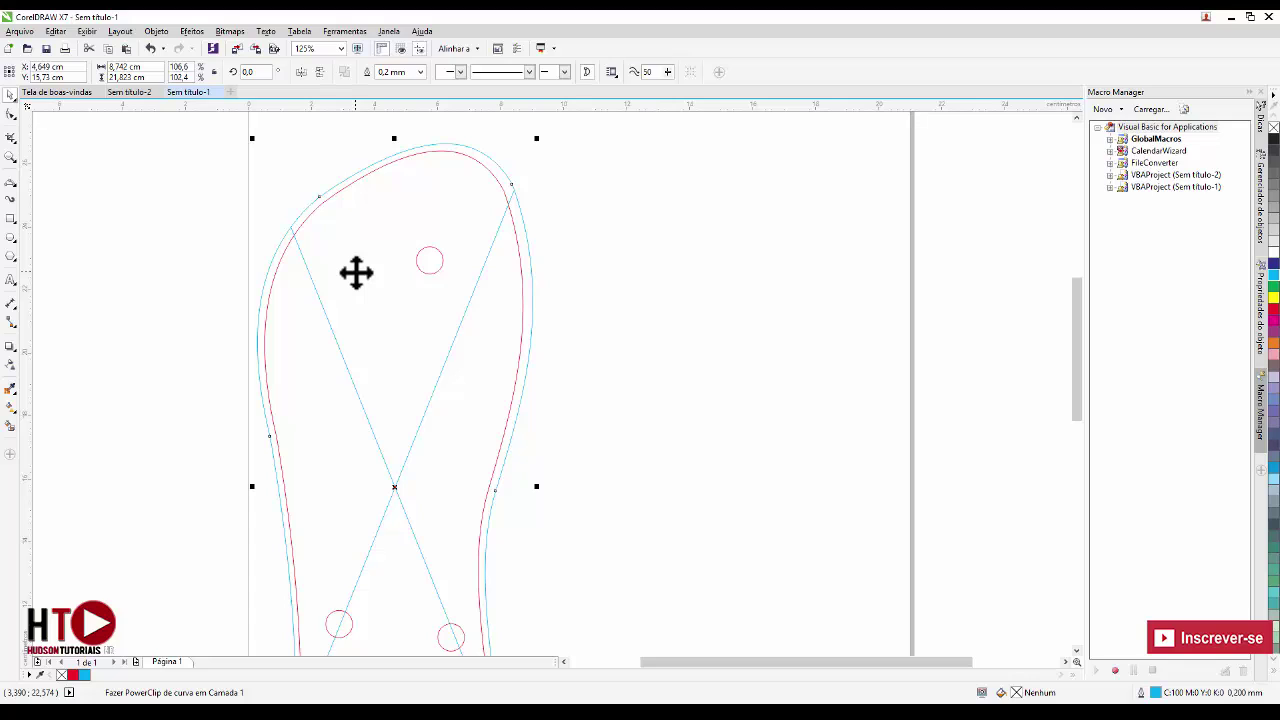
{"action": "left_click", "coordinate": [160, 208]}
{"action": "scroll", "coordinate": [160, 206], "scroll_direction": "down", "scroll_amount": 2}
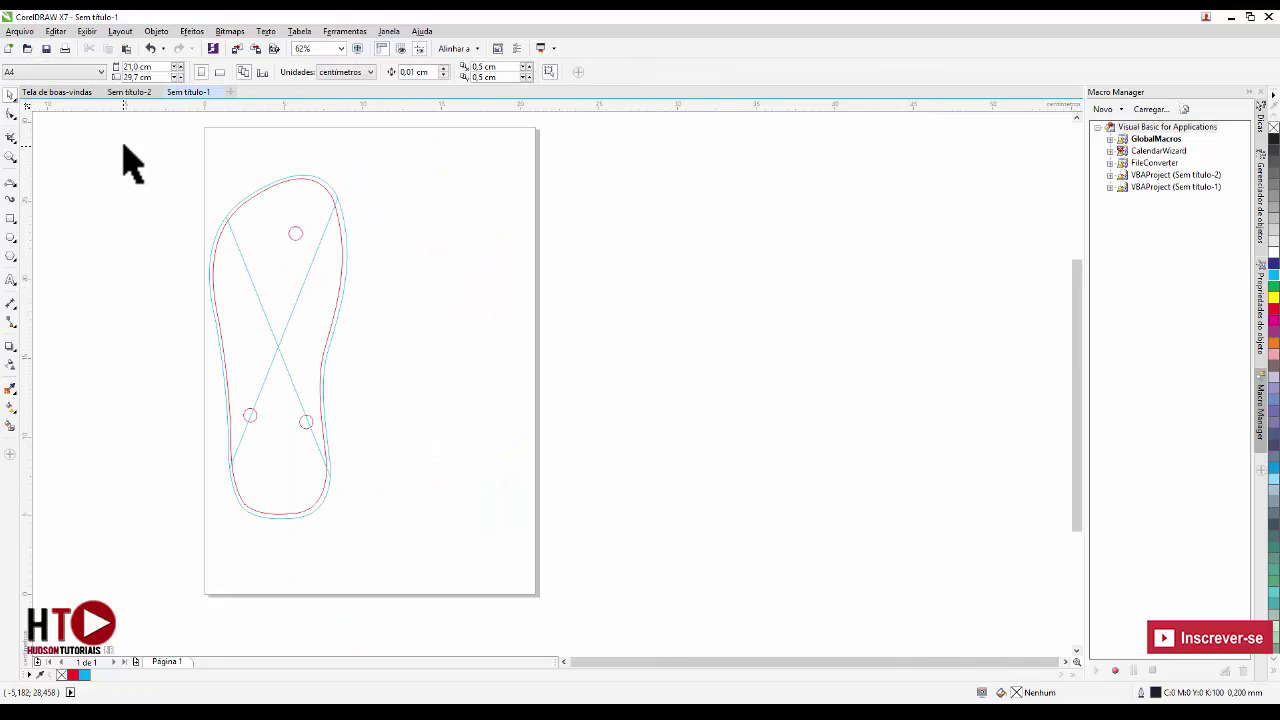
{"action": "left_click_drag", "start_coordinate": [127, 137], "coordinate": [434, 557]}
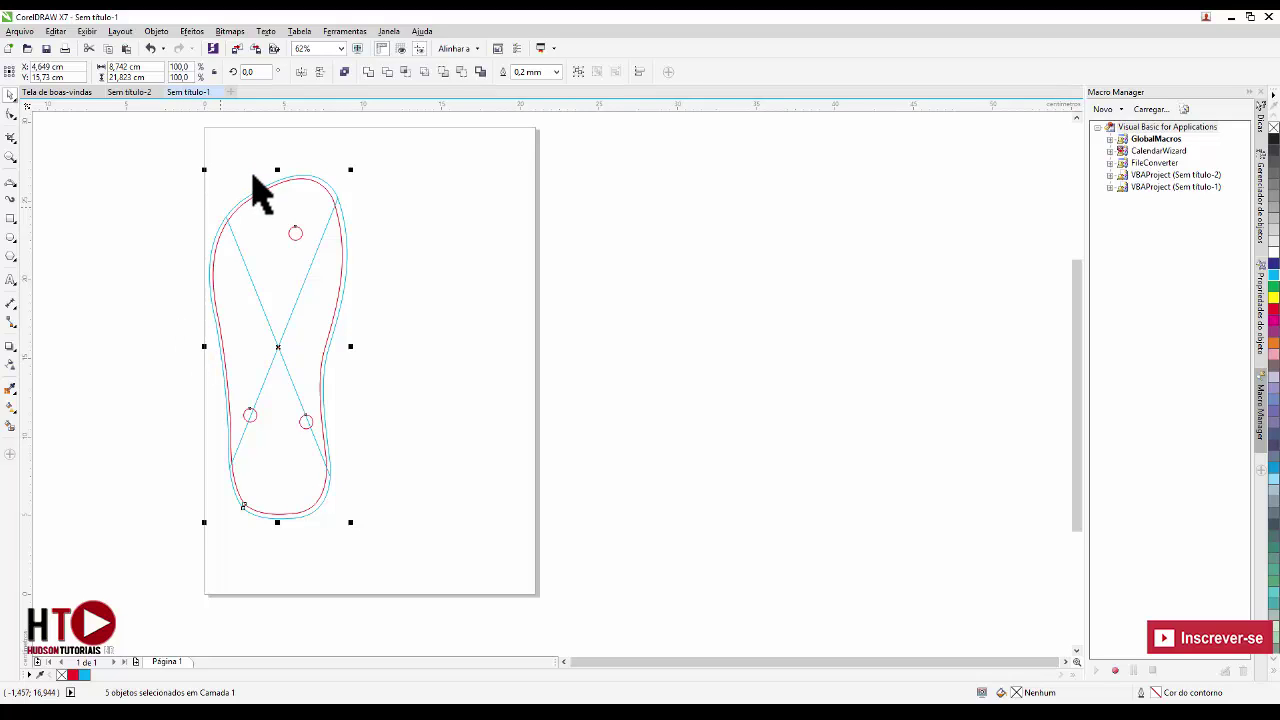
{"action": "left_click", "coordinate": [302, 74]}
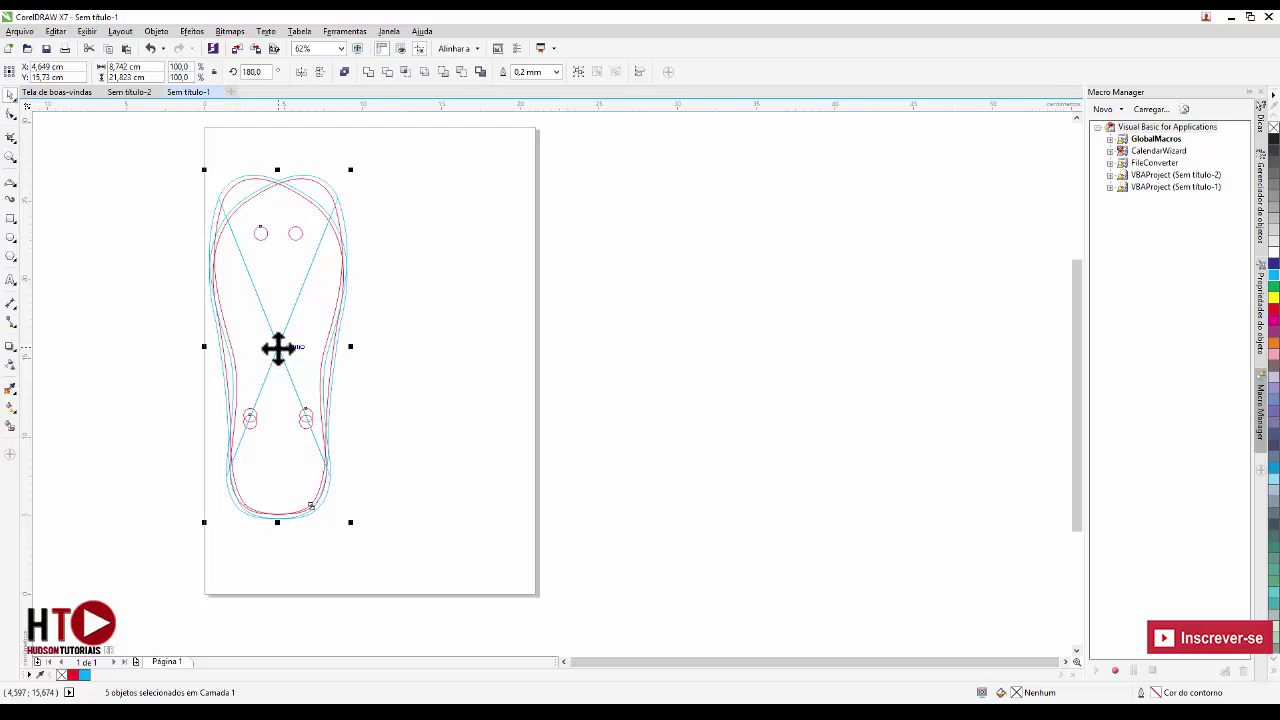
{"action": "left_click_drag", "start_coordinate": [279, 348], "coordinate": [440, 342]}
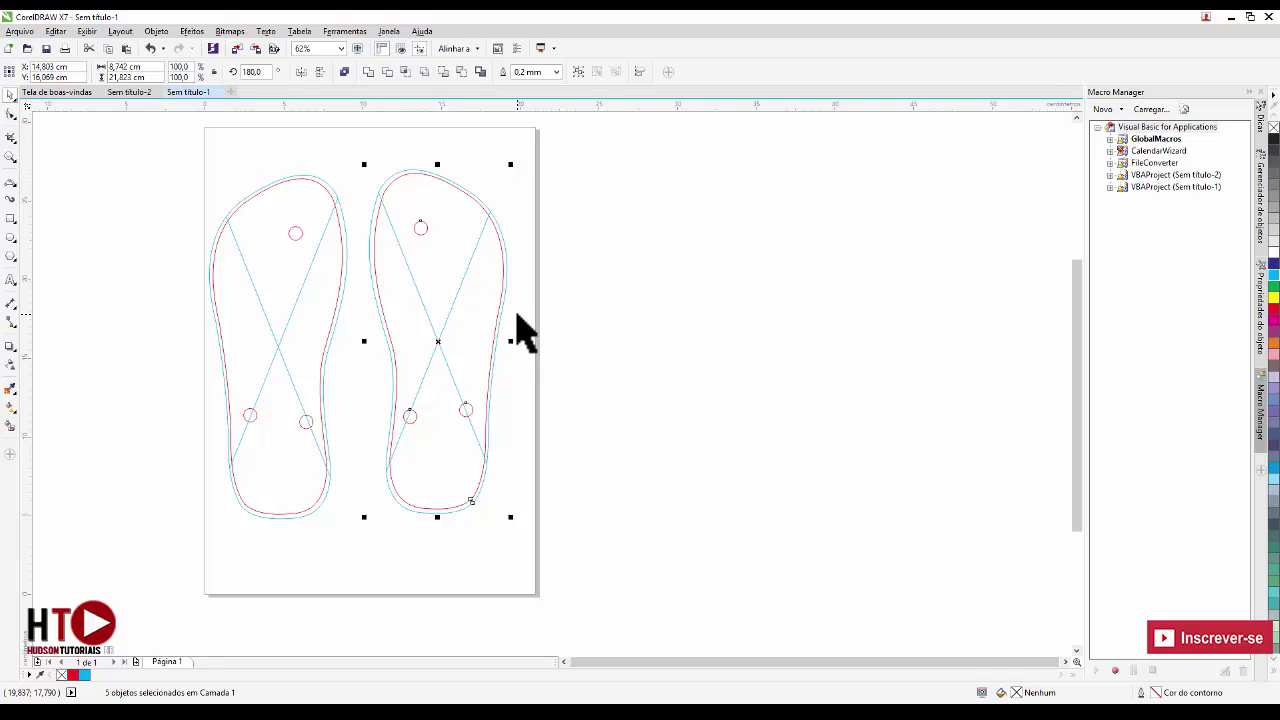
{"action": "left_click", "coordinate": [131, 194]}
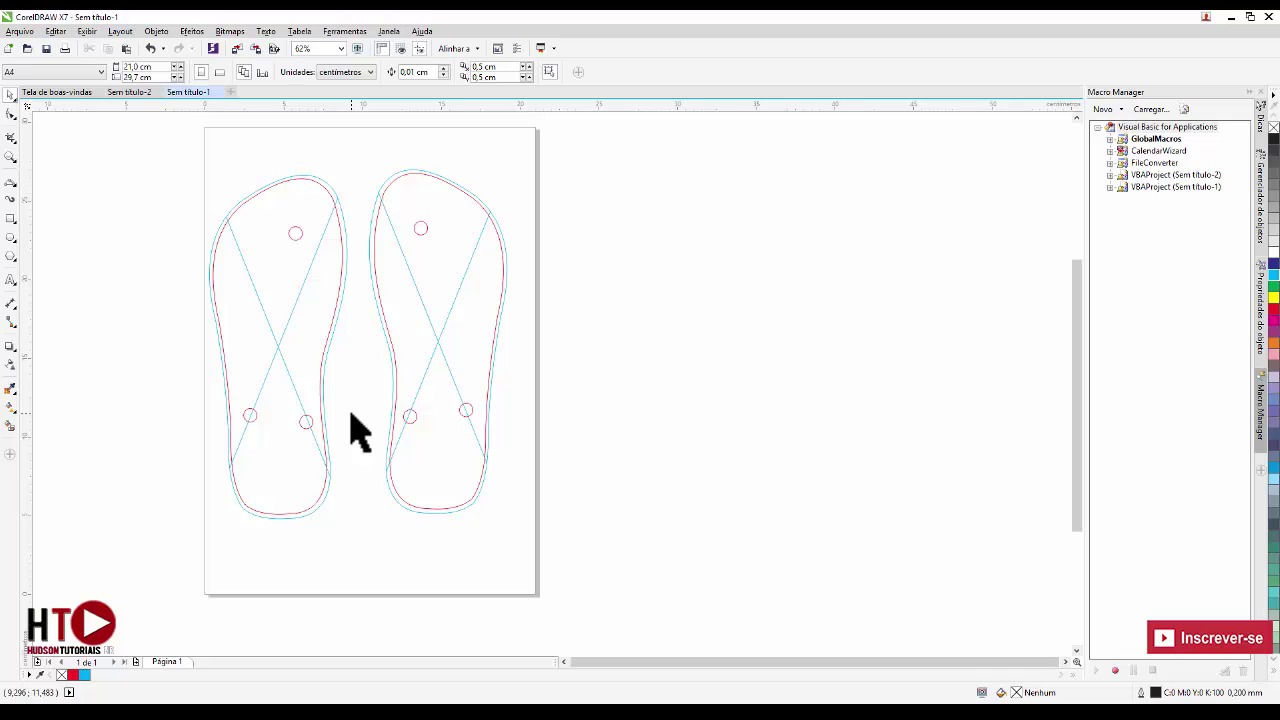
Step: Save the drawing to the desktop as a CorelDRAW file named gabarito sandalhas
{"action": "left_click", "coordinate": [19, 31]}
{"action": "left_click", "coordinate": [50, 159]}
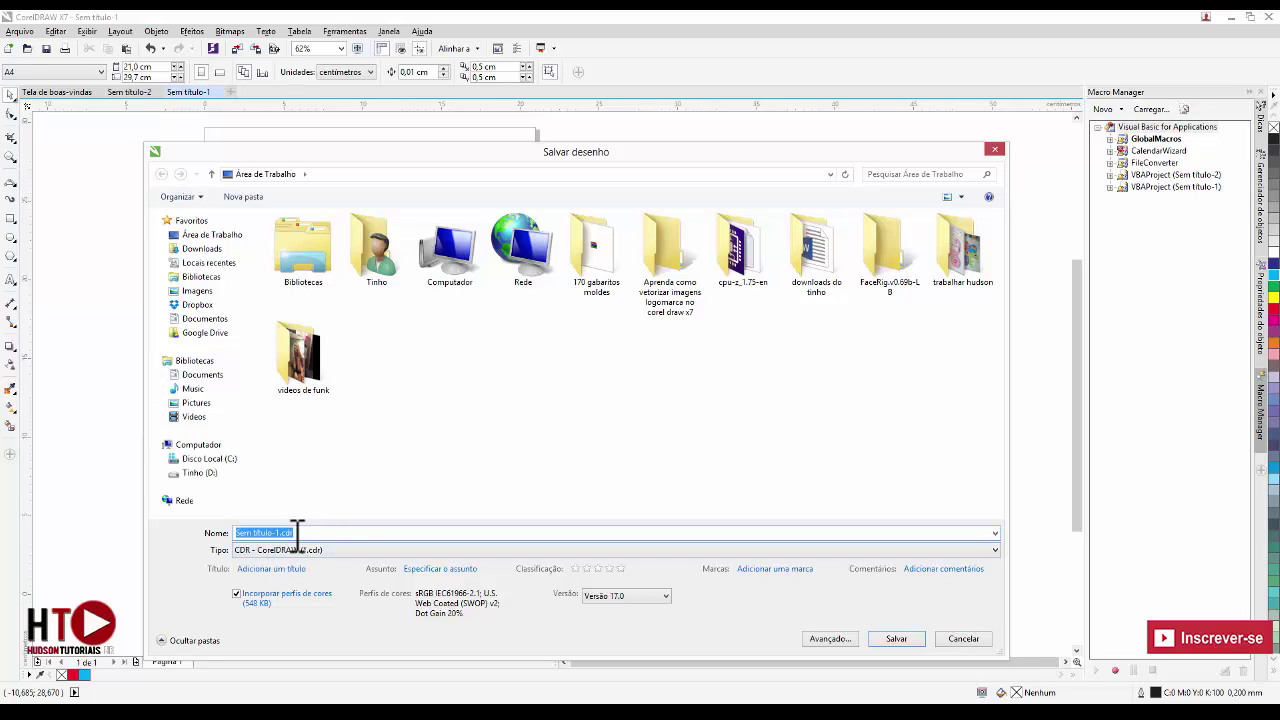
{"action": "type", "text": "gabarito sandalhas"}
{"action": "left_click", "coordinate": [890, 638]}
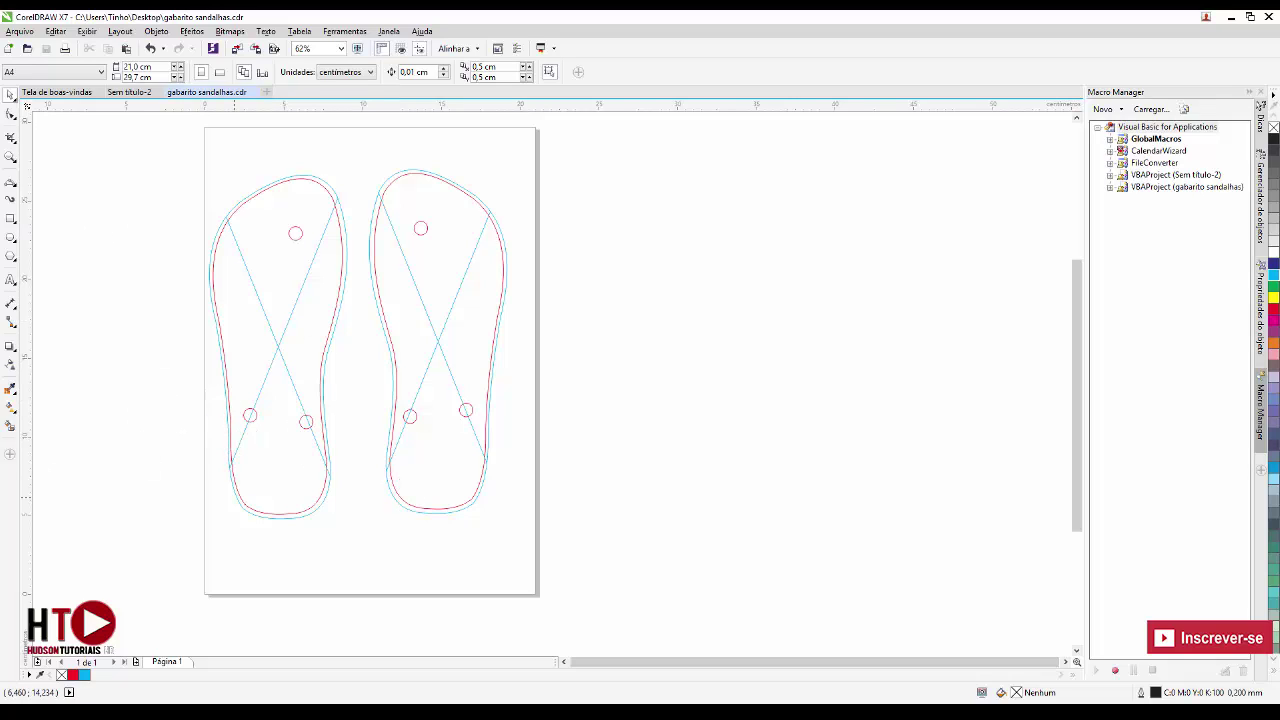
Step: Switch to Chrome and search the web for "estampas" in a new tab
{"action": "left_click", "coordinate": [63, 646]}
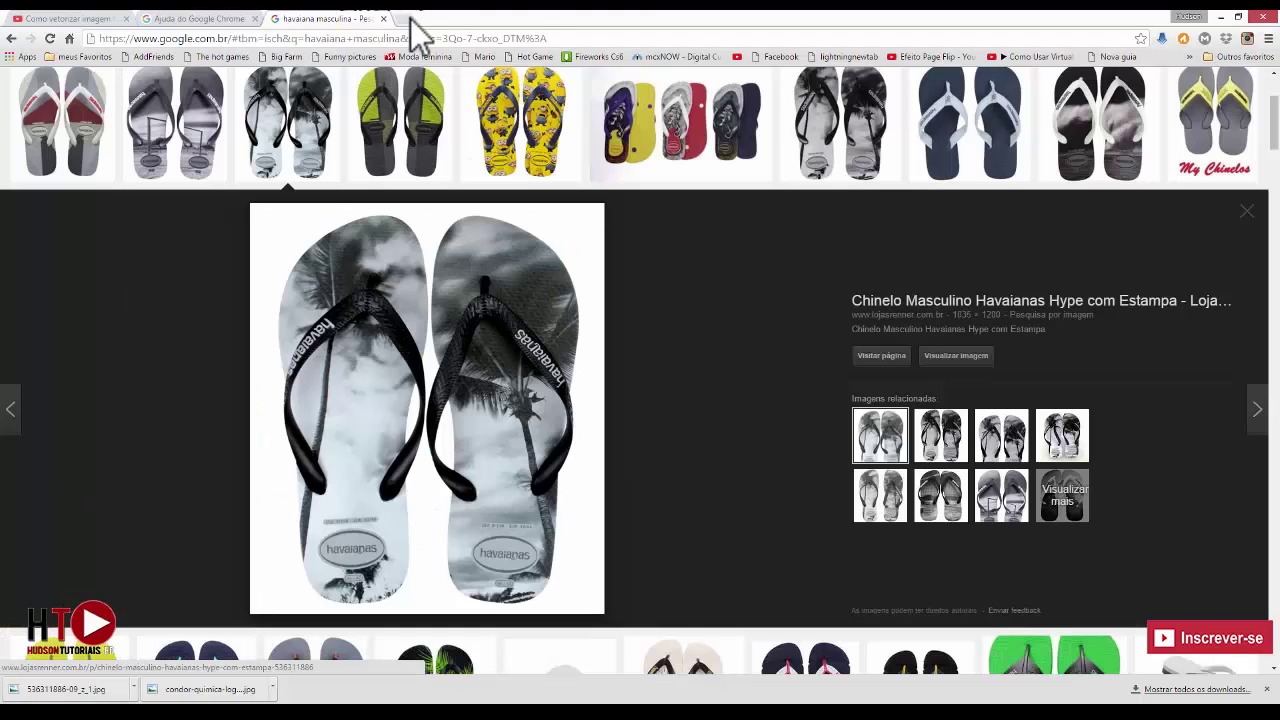
{"action": "key", "text": "ctrl+t"}
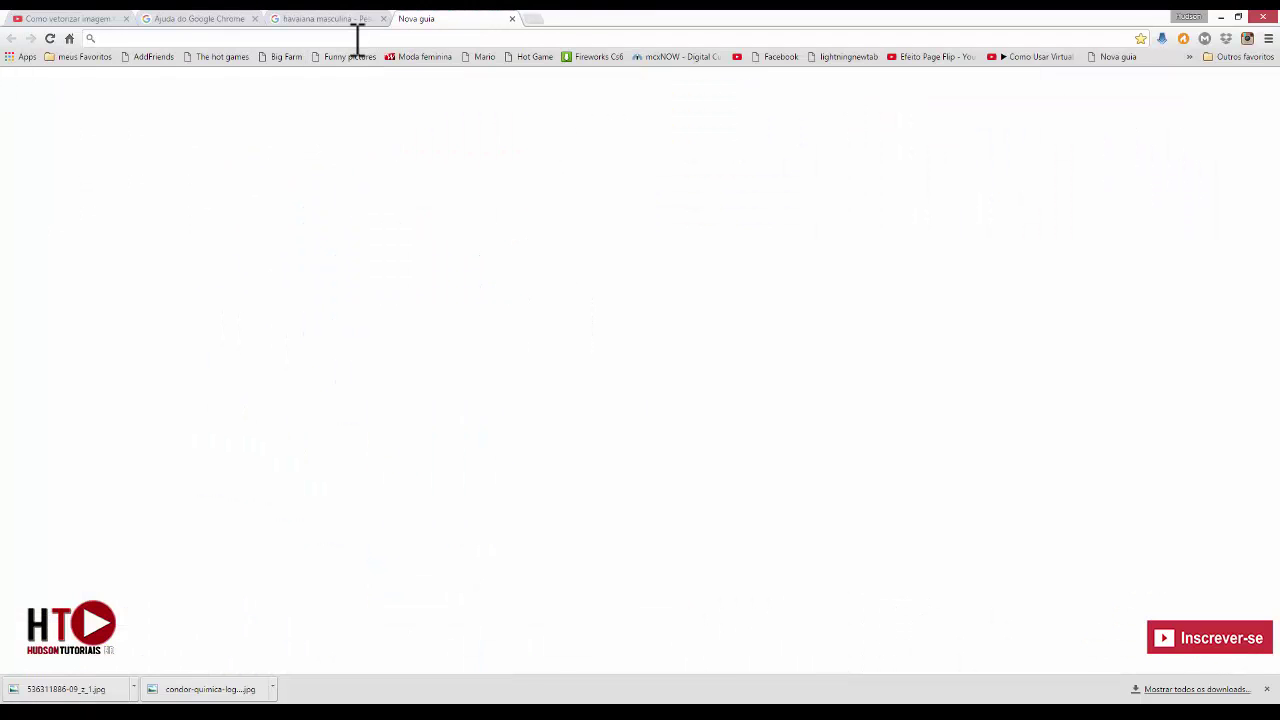
{"action": "type", "text": "estampas"}
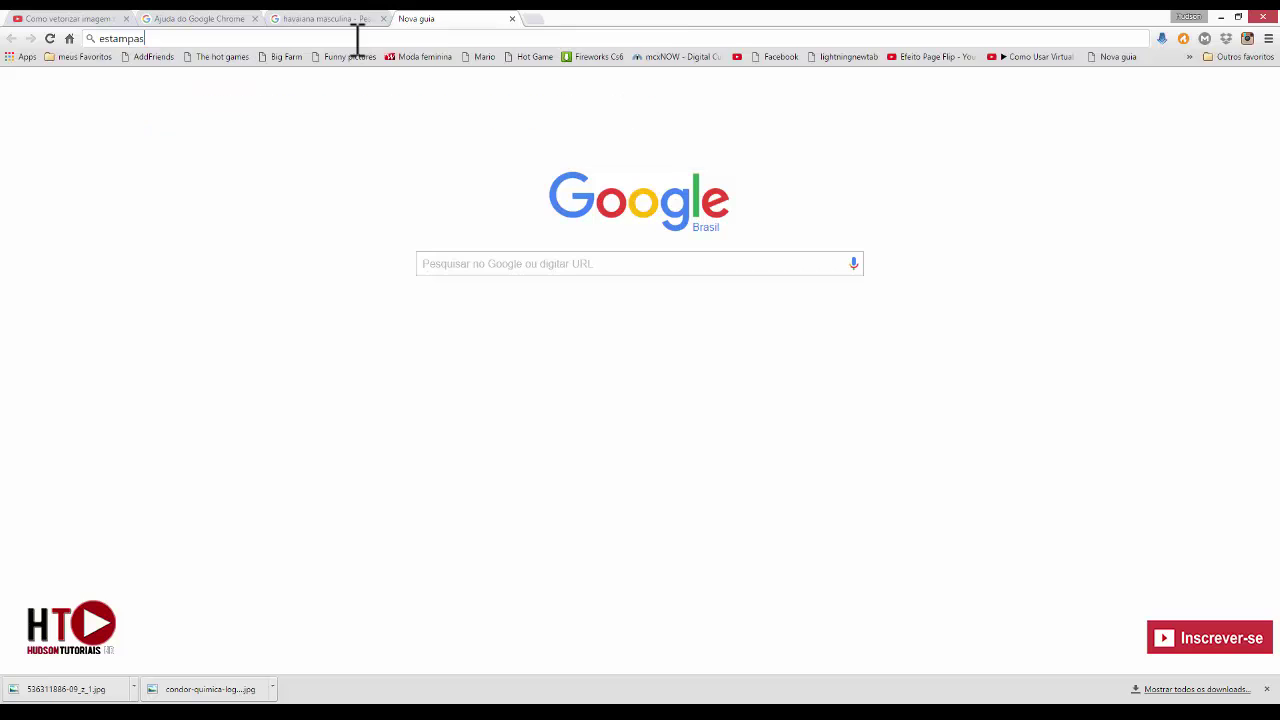
{"action": "key", "text": "Return"}
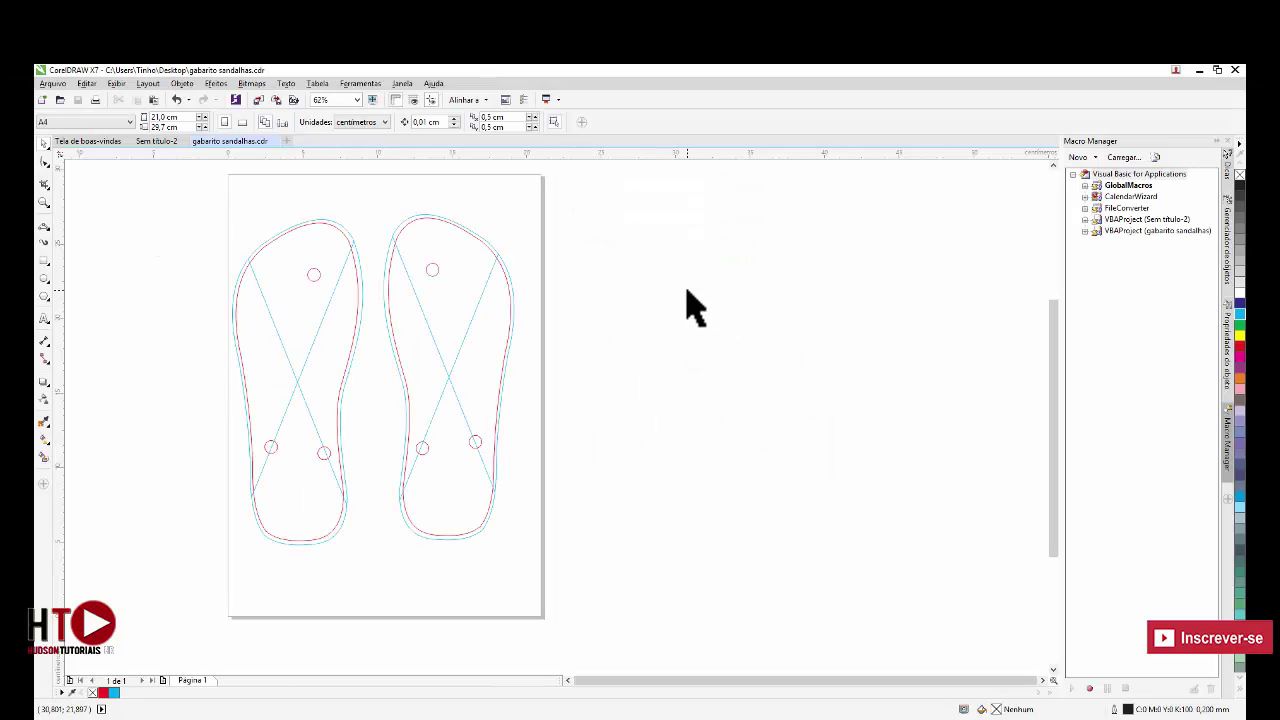
Step: Back in CorelDRAW, import the pattern image 06.png from the desktop and place it beside the page about 21.76 cm square
{"action": "right_click", "coordinate": [688, 292]}
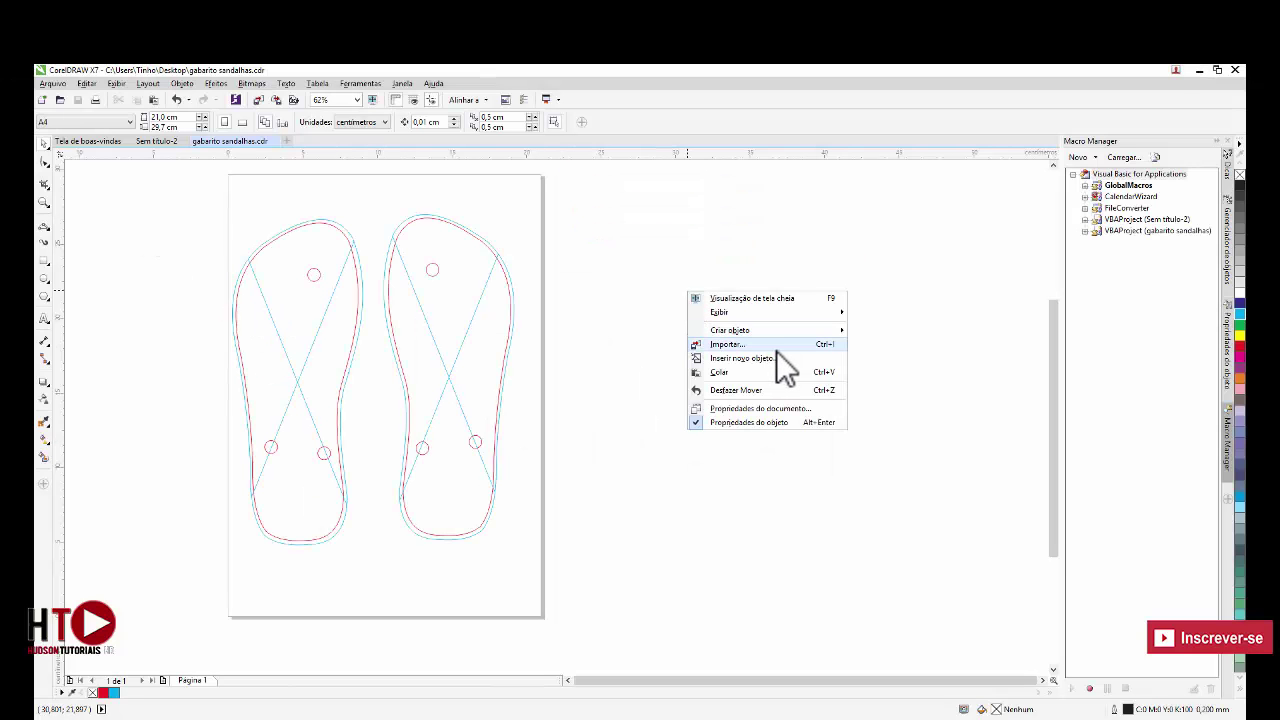
{"action": "left_click", "coordinate": [727, 344]}
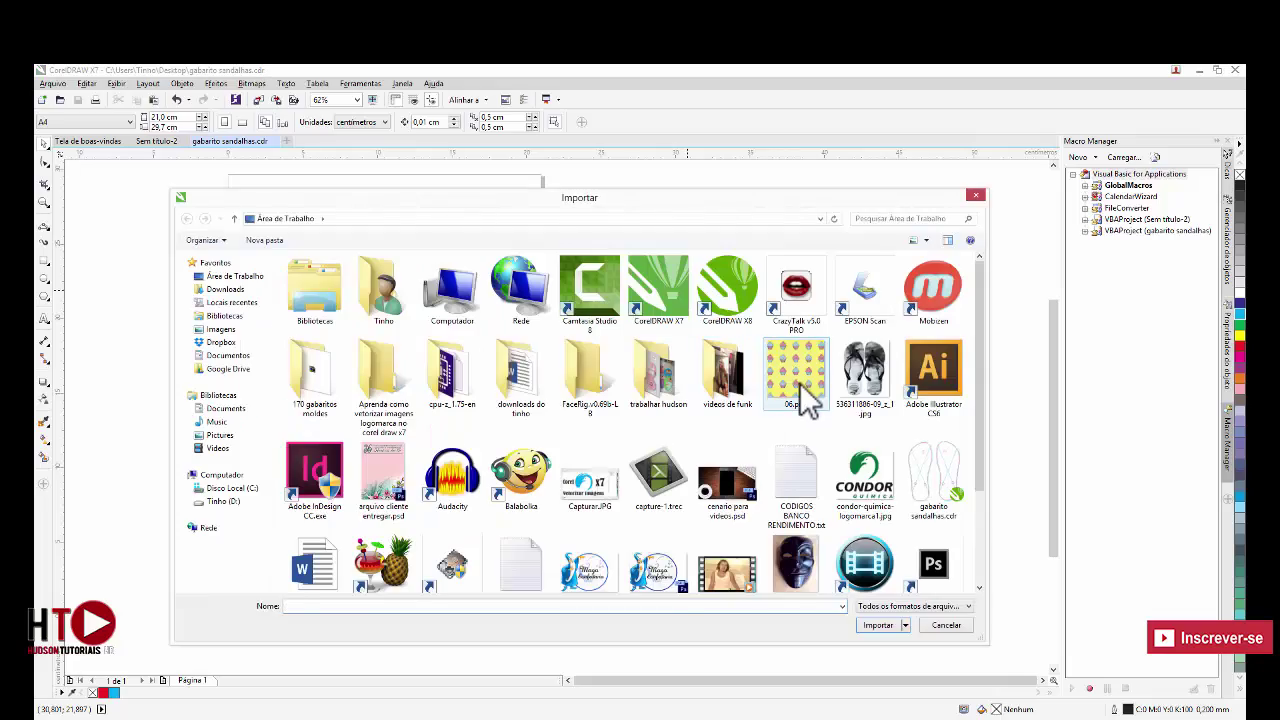
{"action": "left_click", "coordinate": [803, 398]}
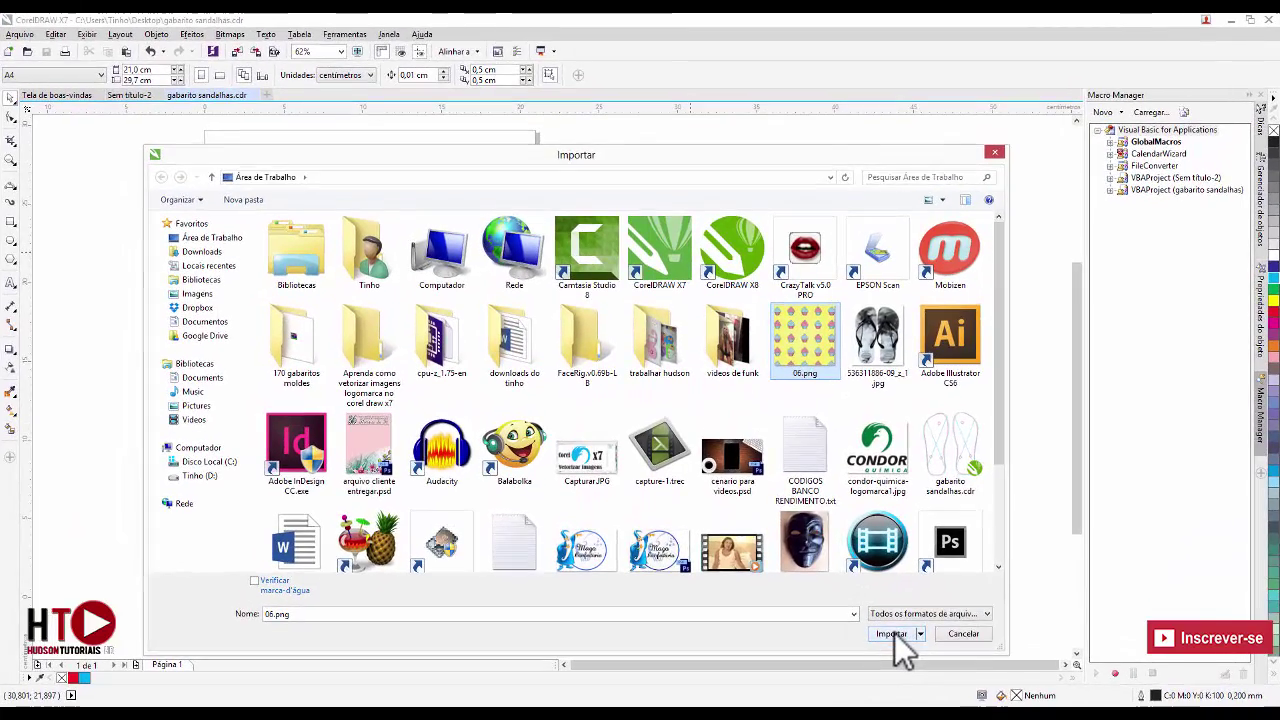
{"action": "left_click", "coordinate": [893, 634]}
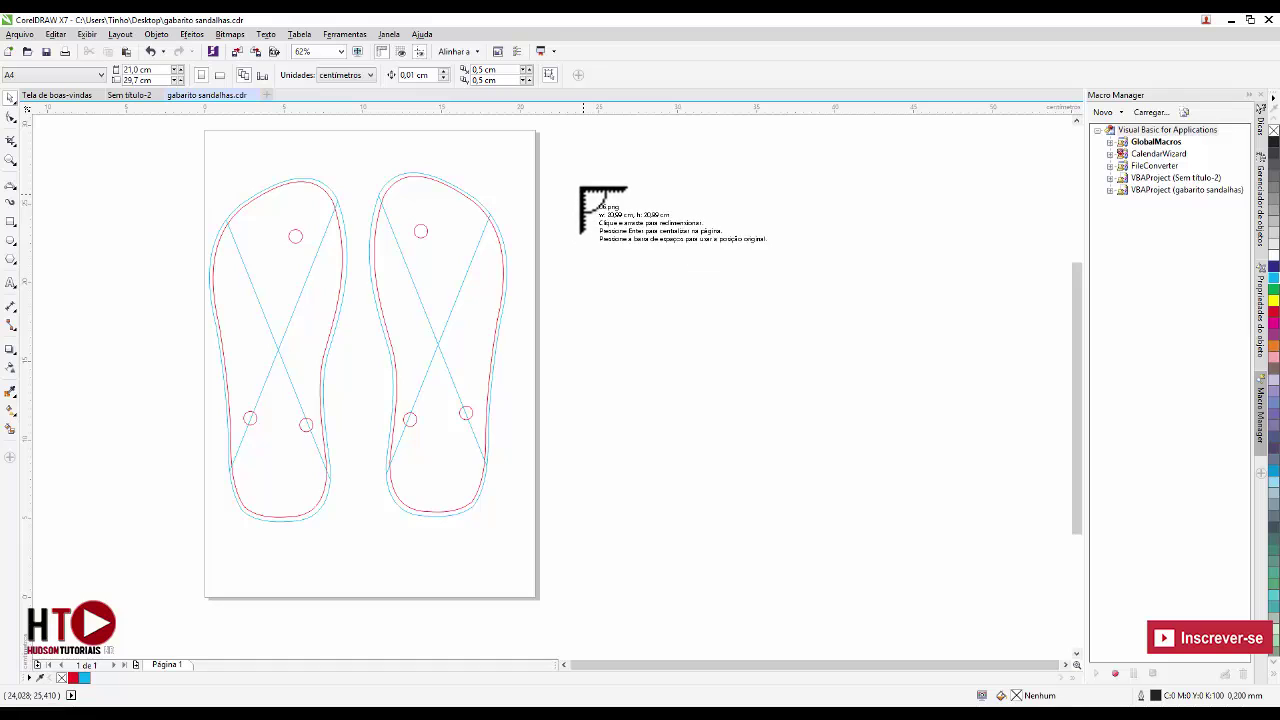
{"action": "left_click_drag", "start_coordinate": [588, 188], "coordinate": [932, 534]}
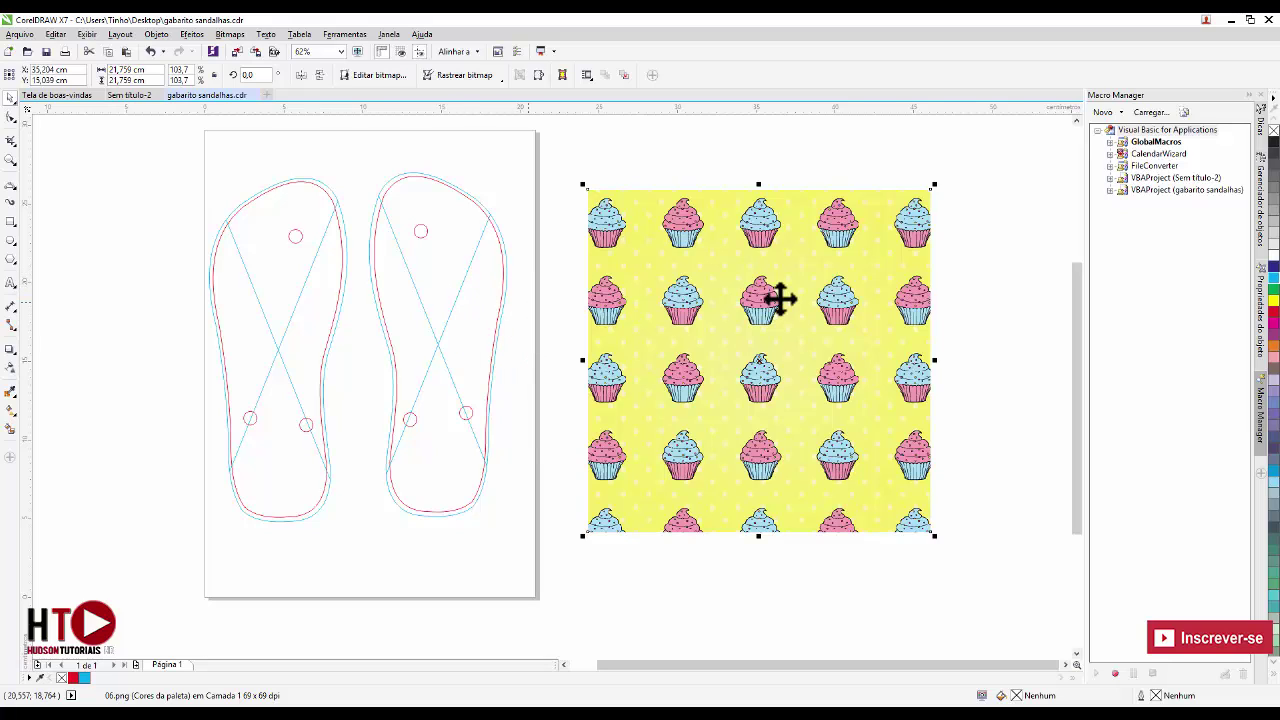
{"action": "left_click", "coordinate": [771, 150]}
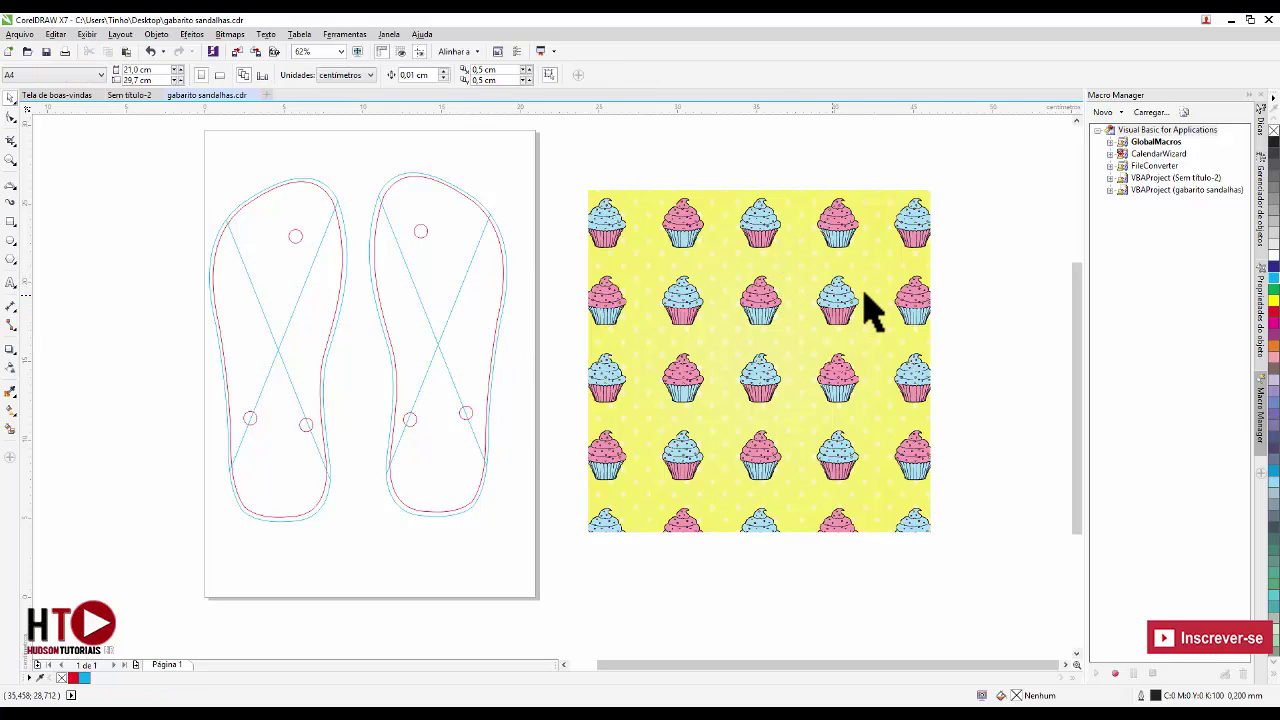
Step: Place a copy of the cupcake pattern inside the right sandal's PowerClip outline, keeping the original beside the page
{"action": "left_click", "coordinate": [800, 295]}
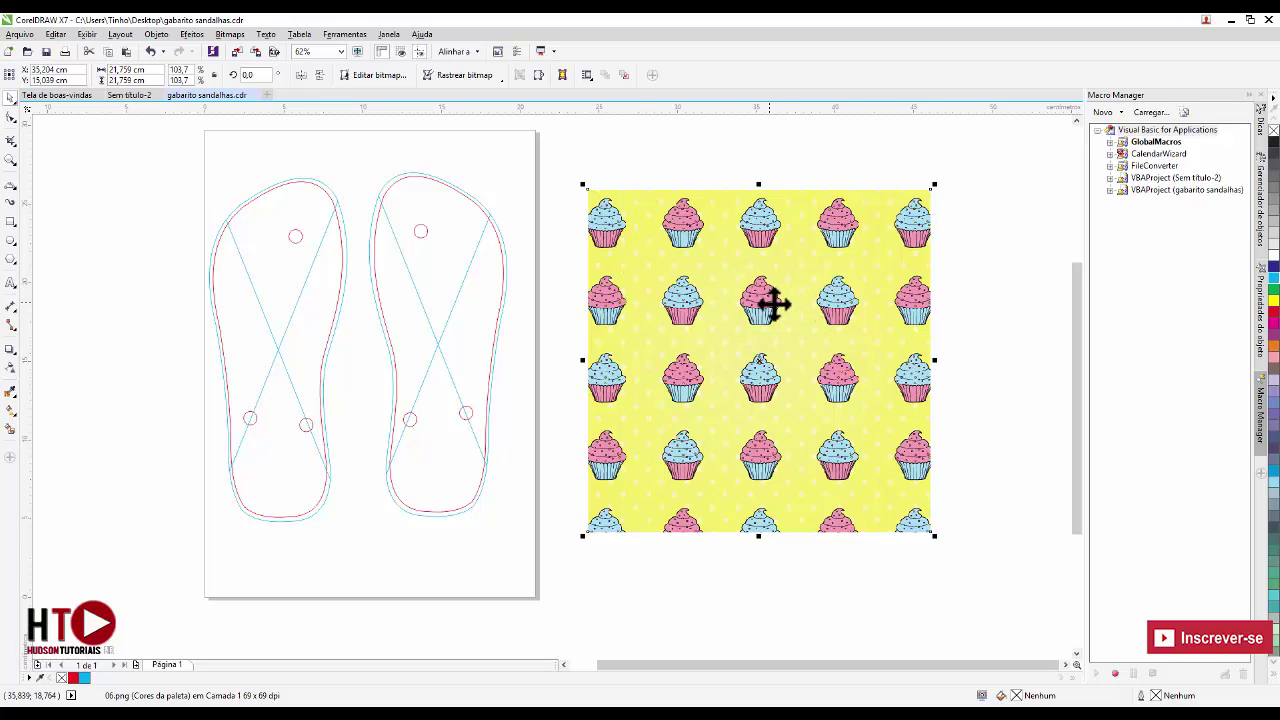
{"action": "left_click_drag", "start_coordinate": [760, 297], "coordinate": [455, 288]}
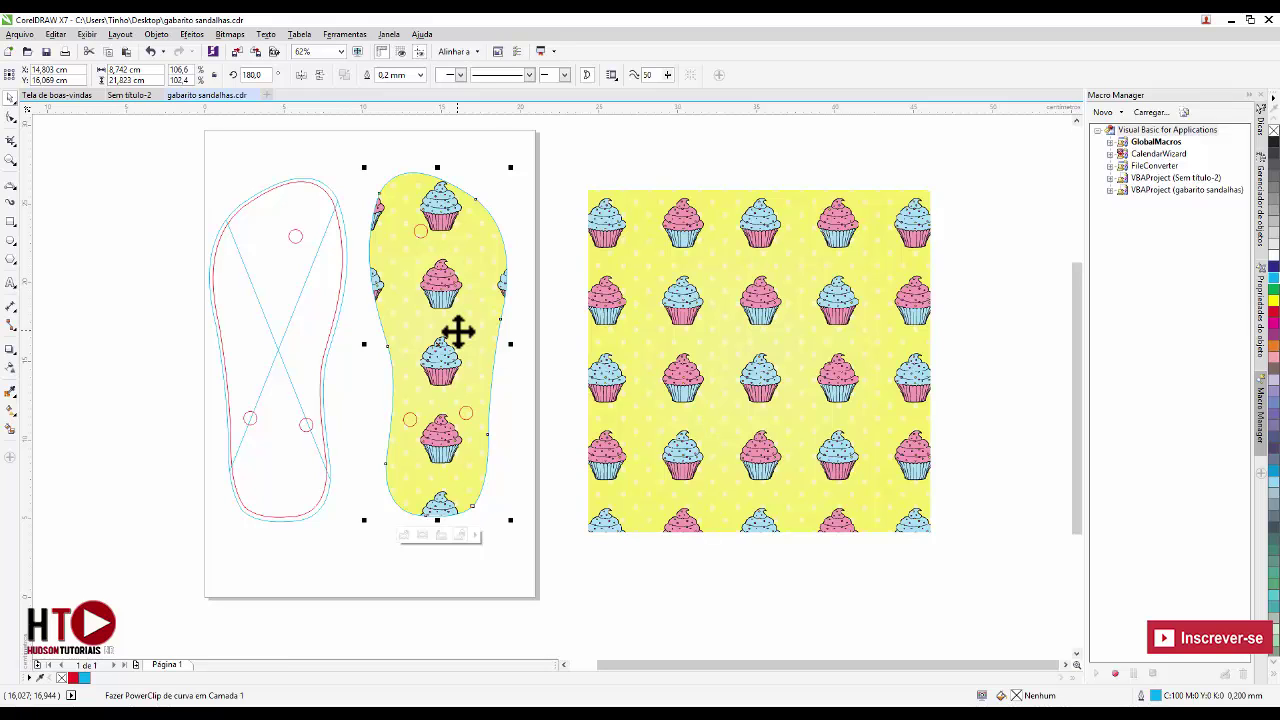
Step: Place the original cupcake pattern inside the left sandal's PowerClip outline and make it fill the frame proportionally
{"action": "left_click", "coordinate": [852, 333]}
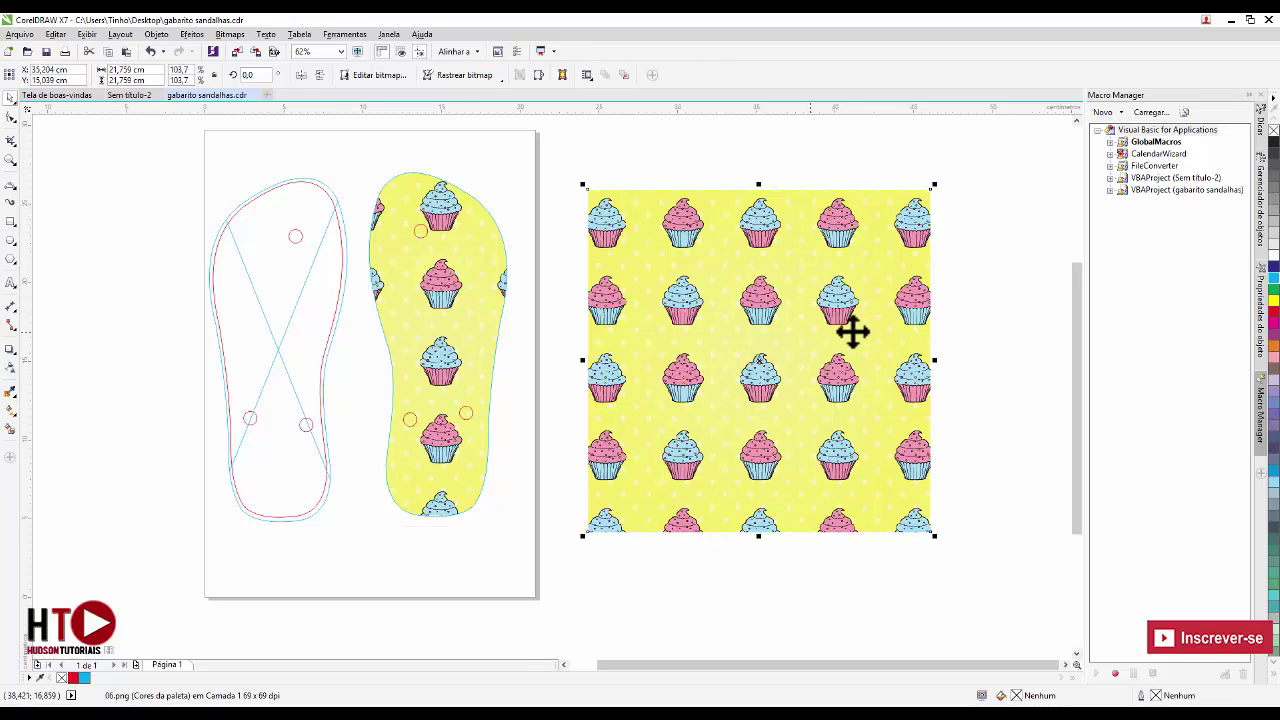
{"action": "left_click_drag", "start_coordinate": [811, 303], "coordinate": [331, 298]}
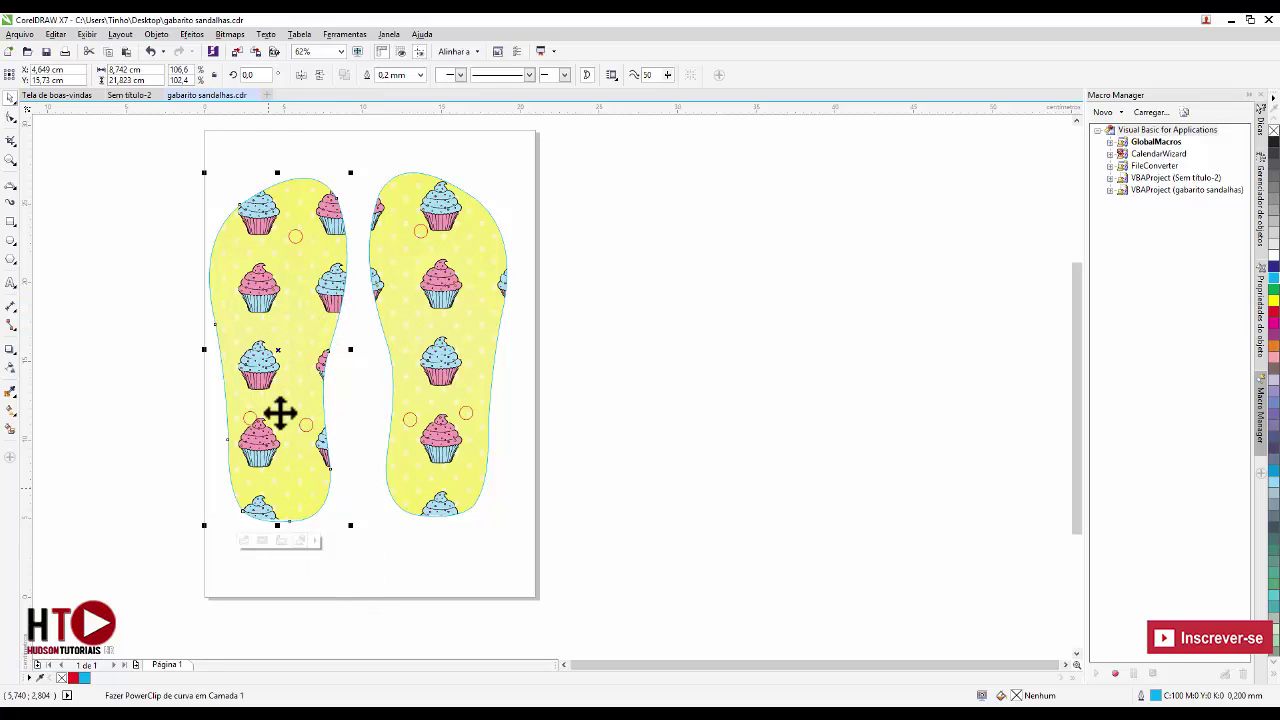
{"action": "left_click", "coordinate": [316, 540]}
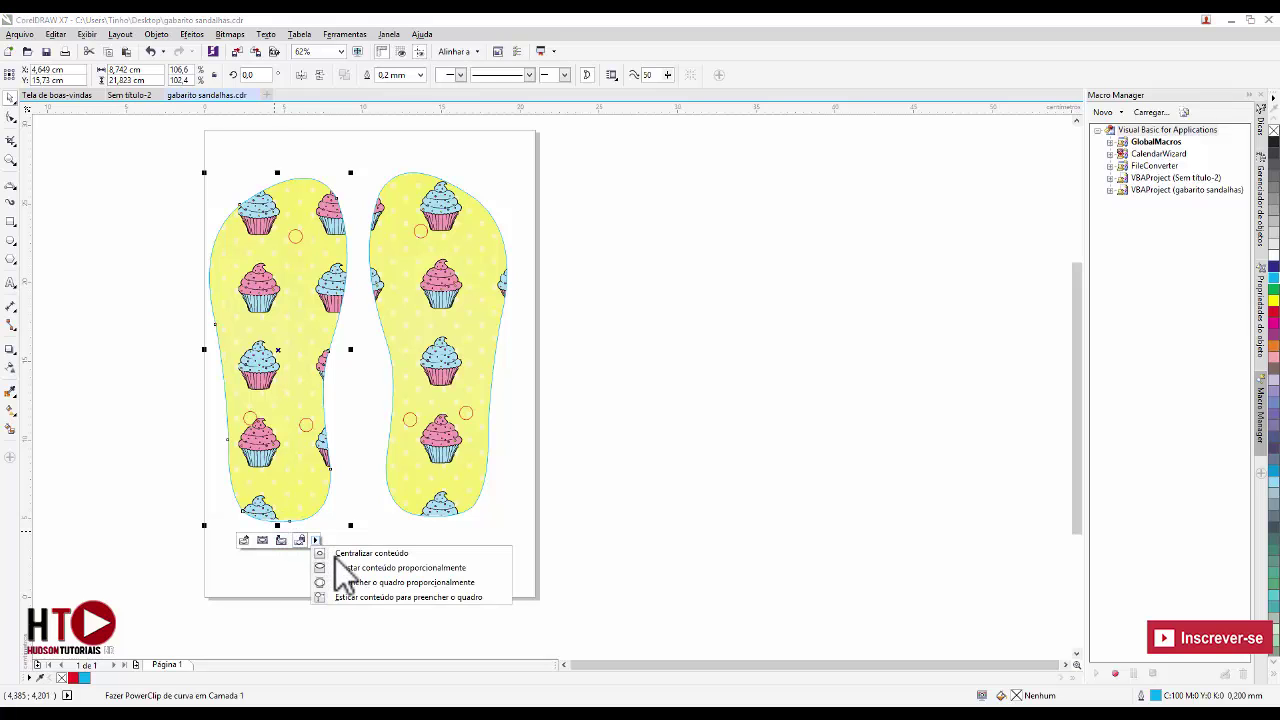
{"action": "left_click", "coordinate": [405, 582]}
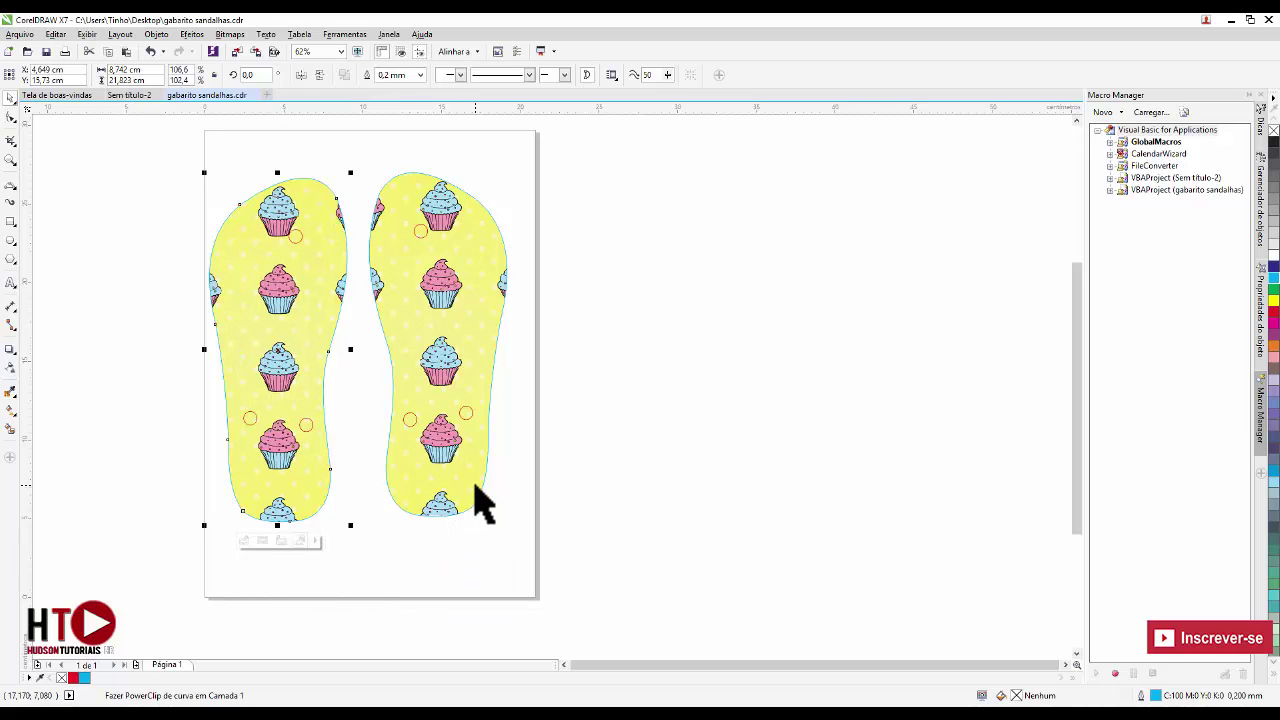